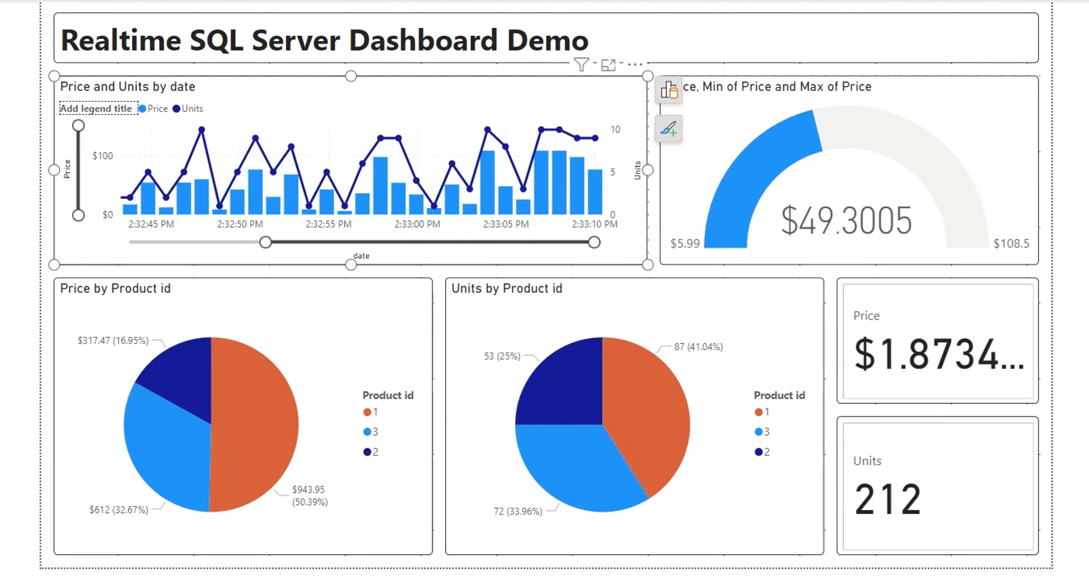
Step: Connect to the local SQL Server Express database engine
key(Escape)
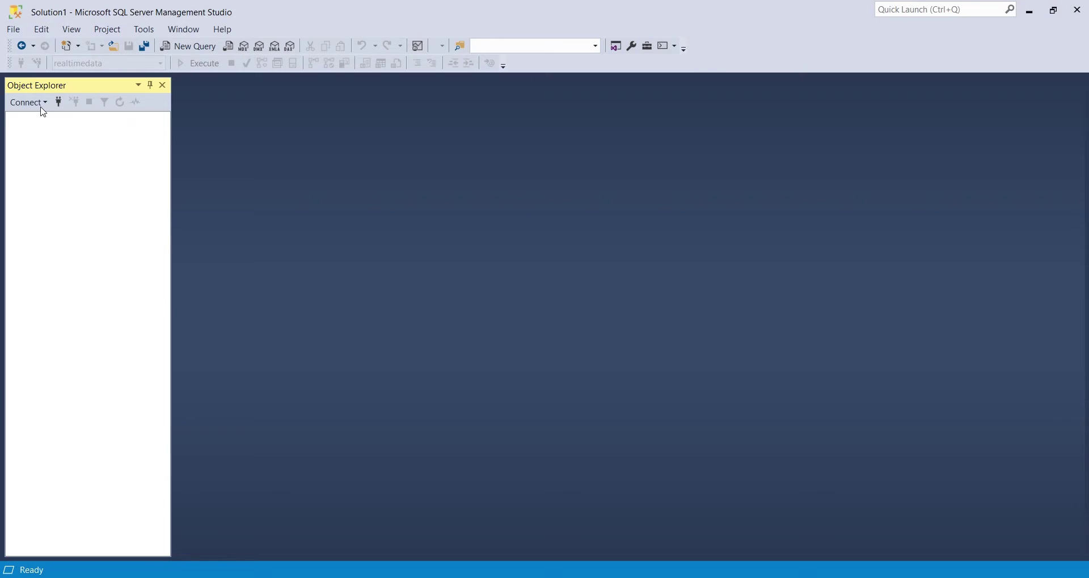
click(30, 102)
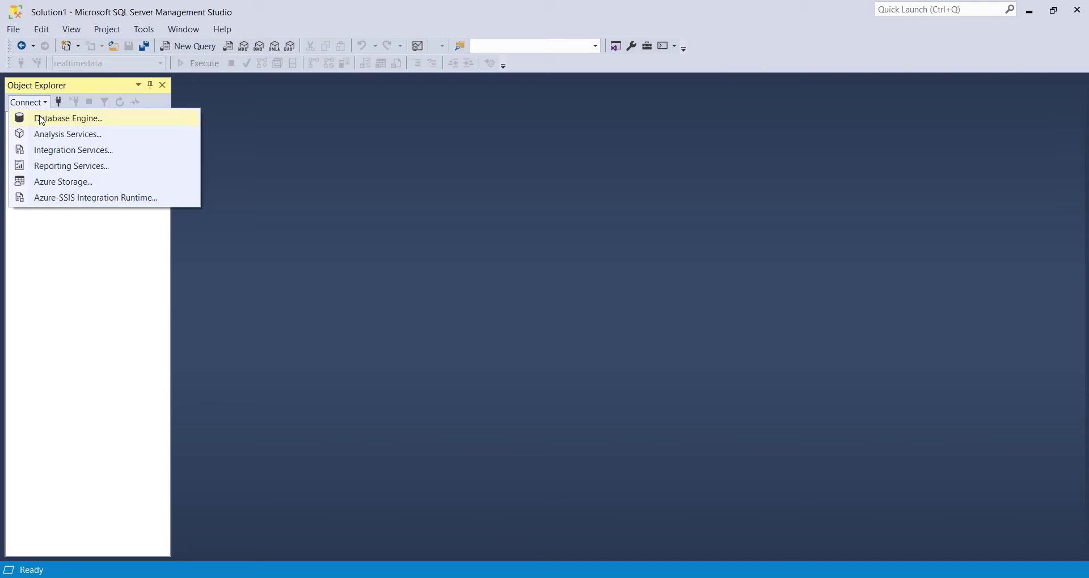
click(42, 121)
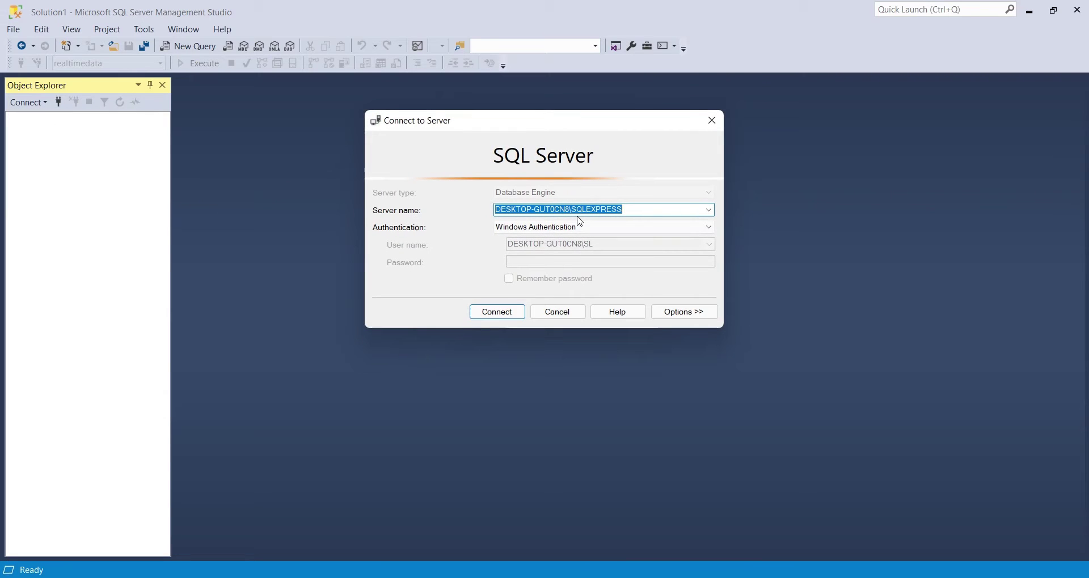
click(482, 313)
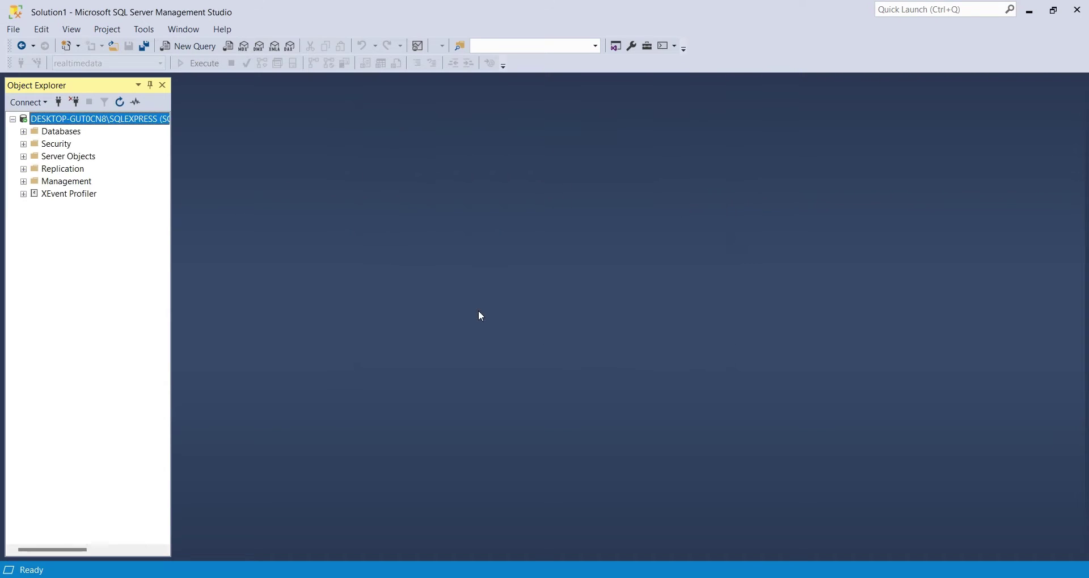
Step: Create a database named realtimedata and expand its Tables folder
click(23, 131)
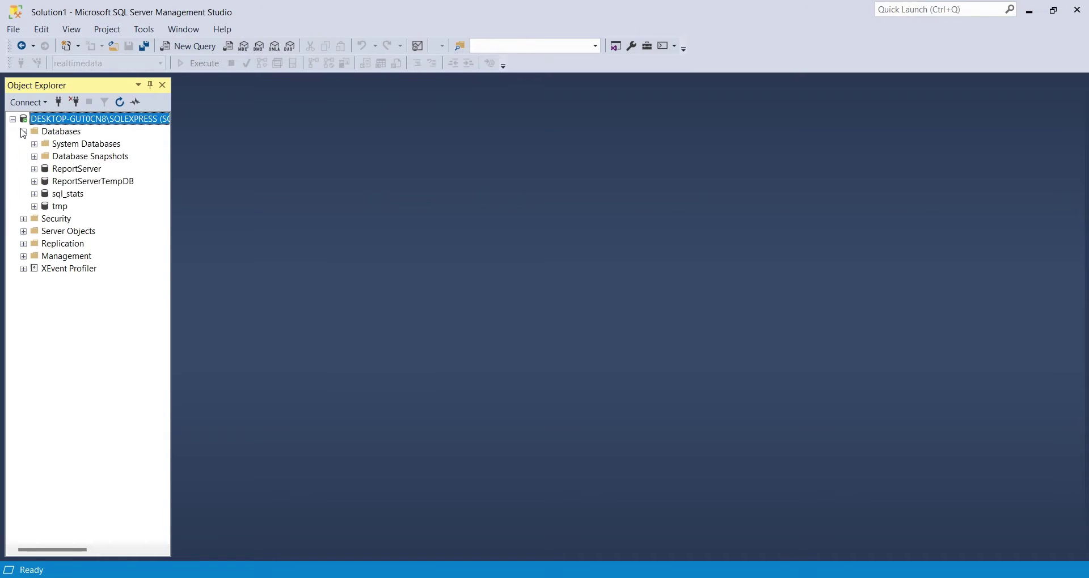
right_click(58, 132)
click(93, 143)
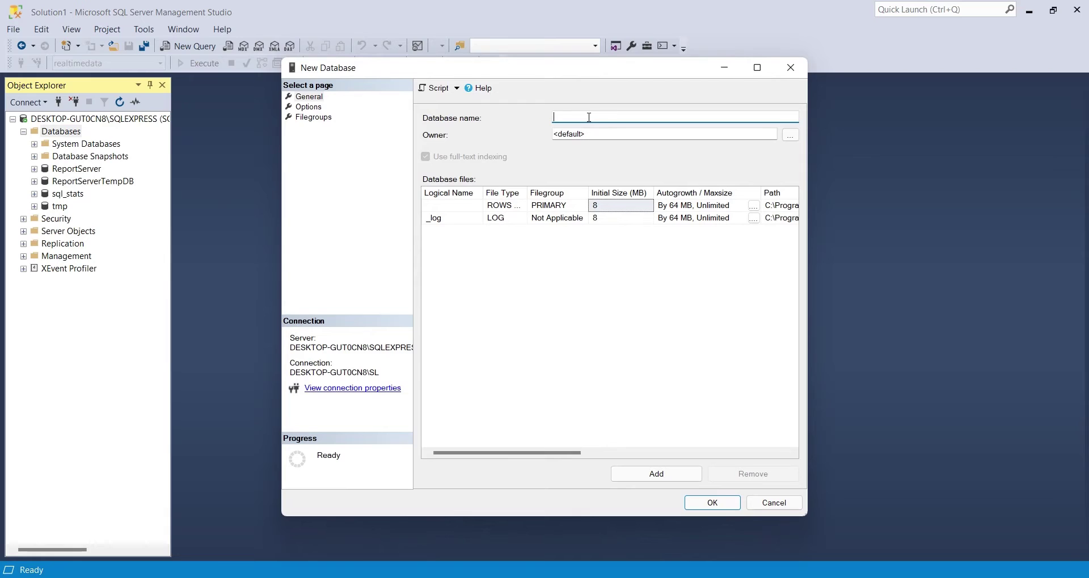
text(realtimedata)
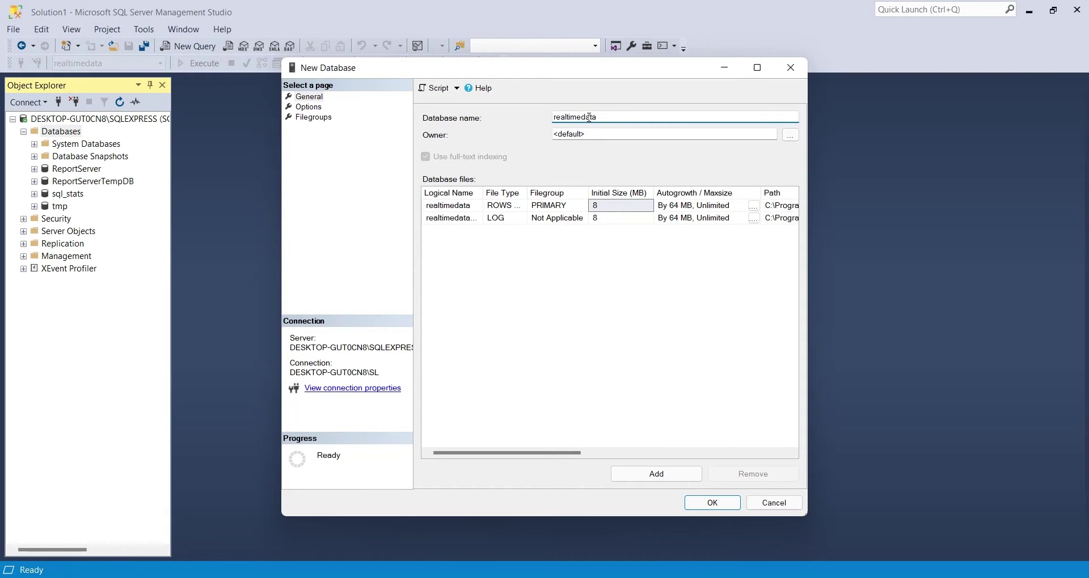
click(713, 504)
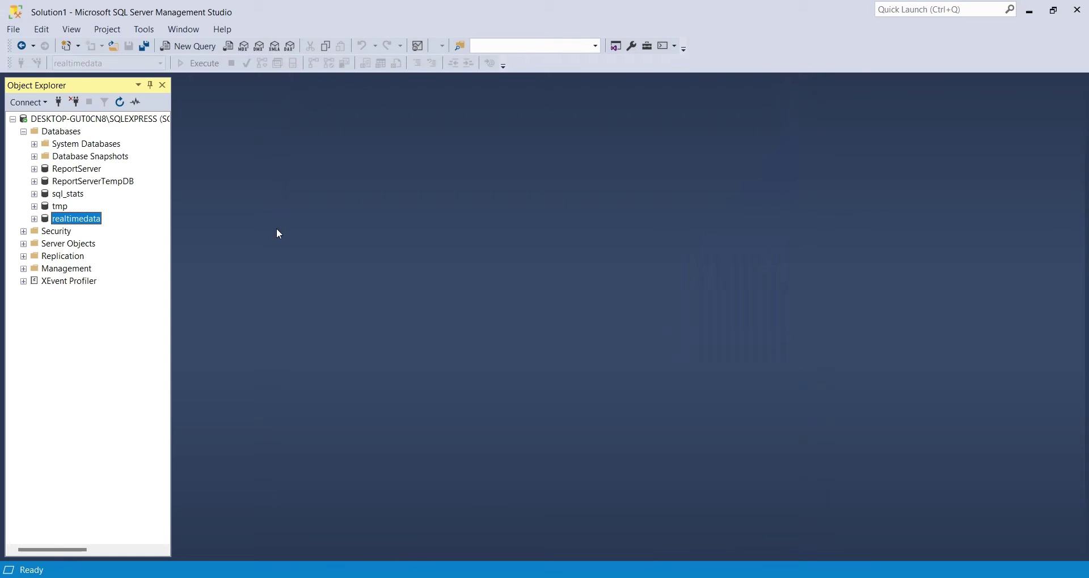
click(35, 219)
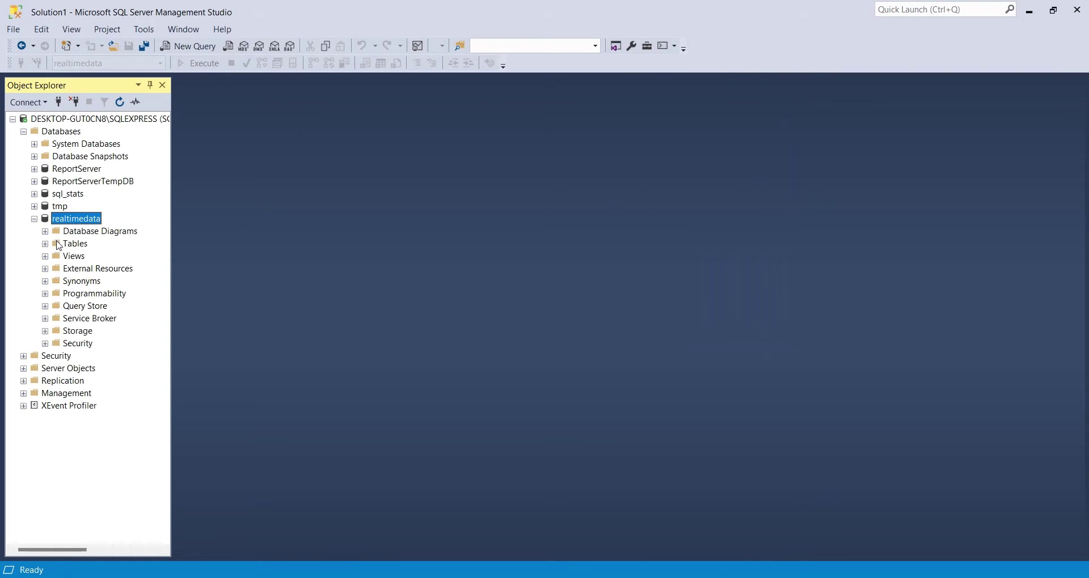
click(45, 244)
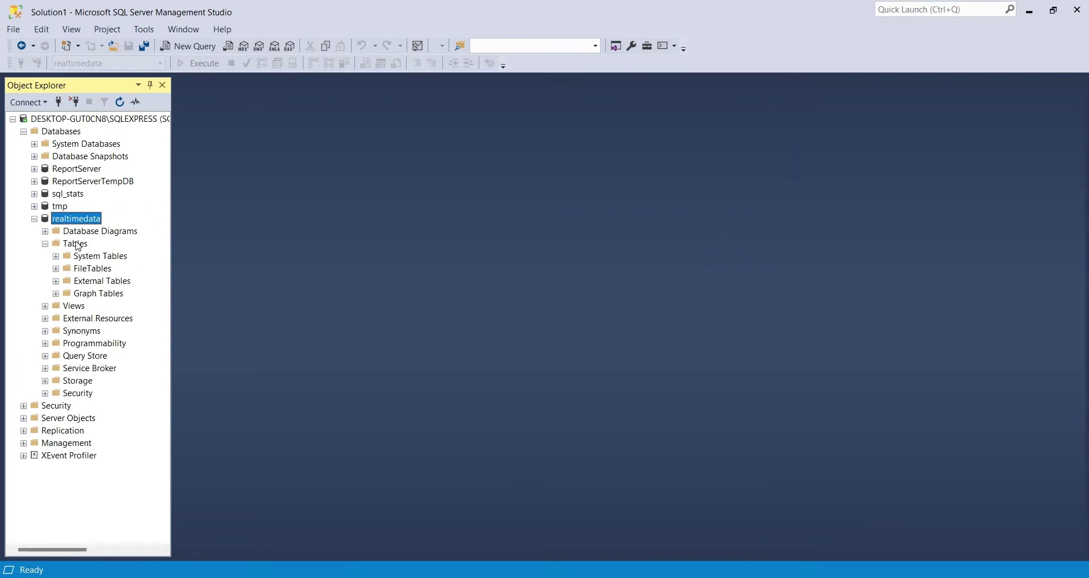
click(77, 244)
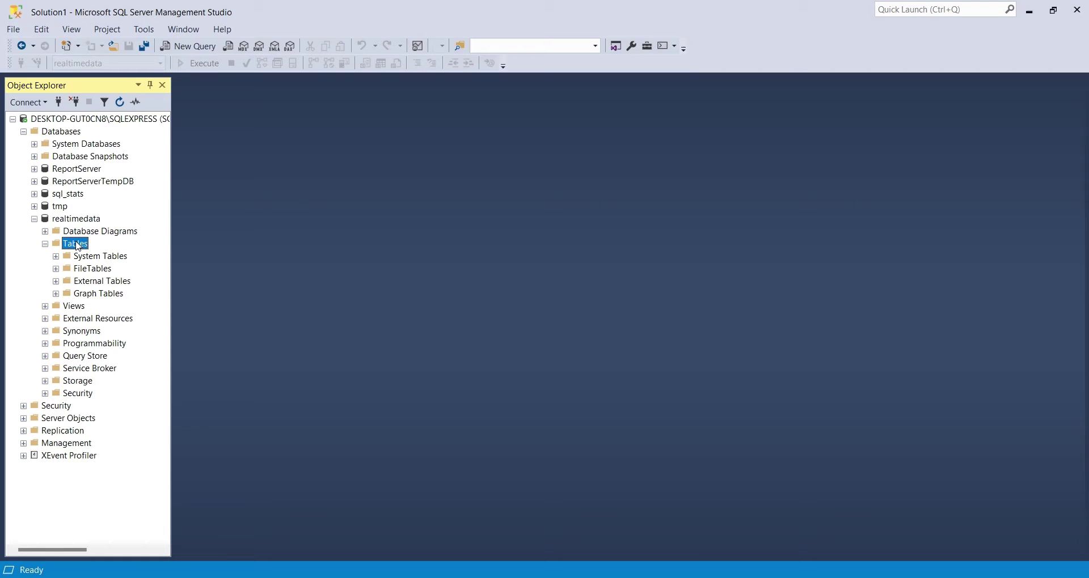
Step: Start a new table whose first column is date of type datetime
right_click(79, 245)
mouse_move(108, 250)
click(253, 250)
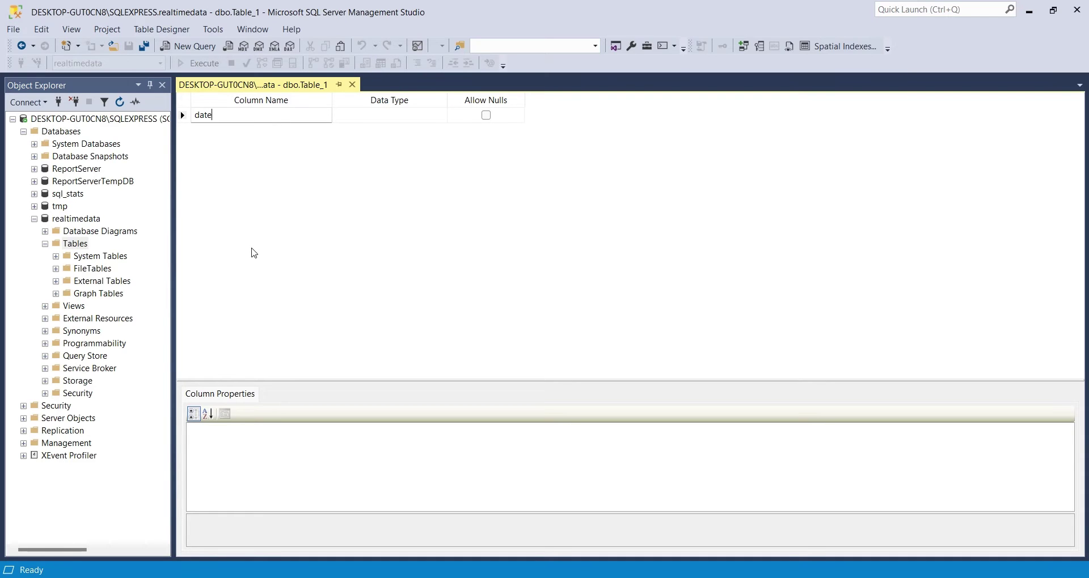
text(date)
key(Tab)
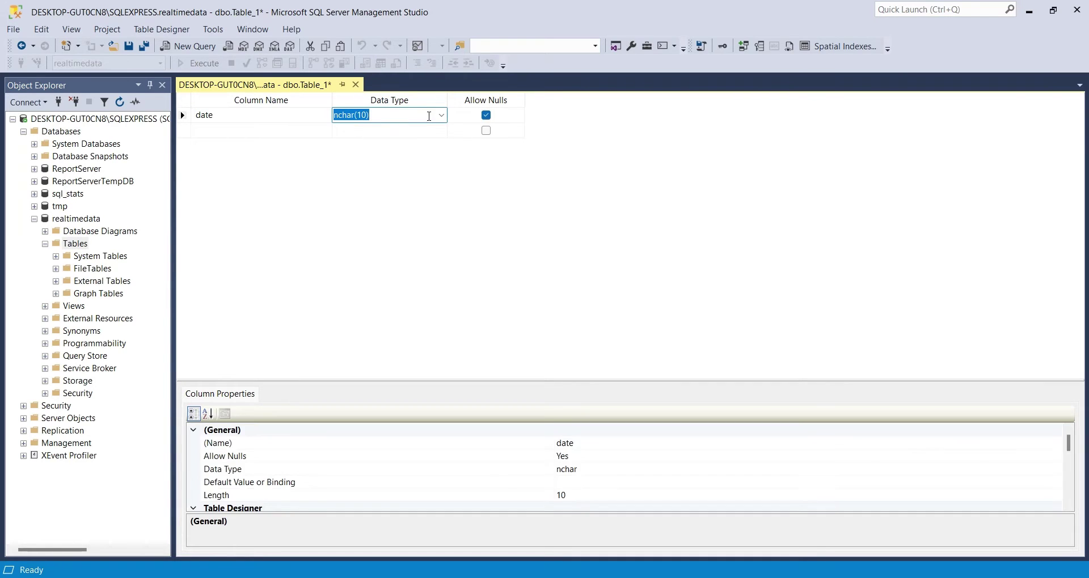
click(441, 116)
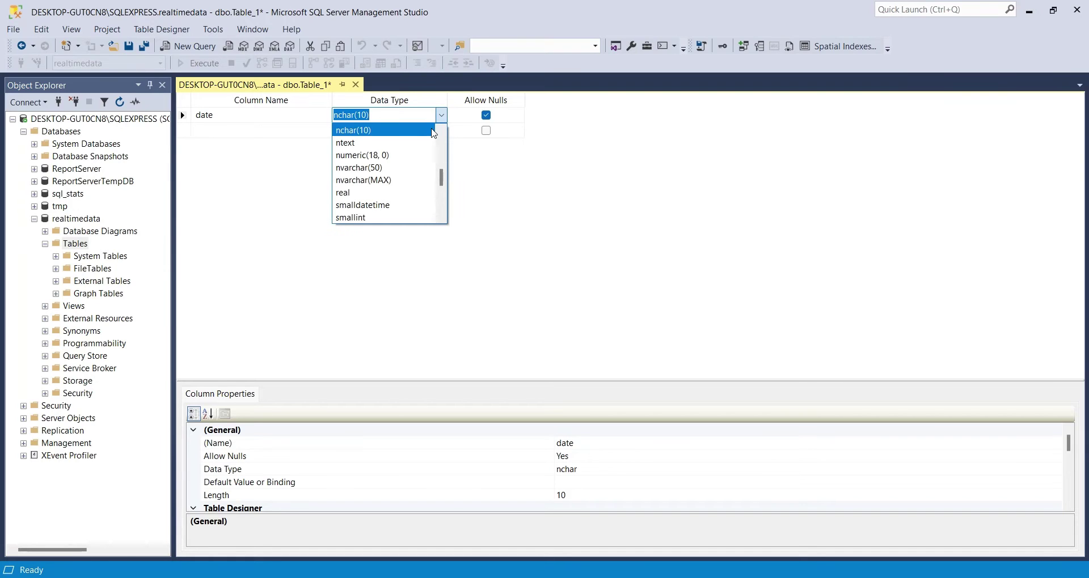
drag(442, 180, 443, 149)
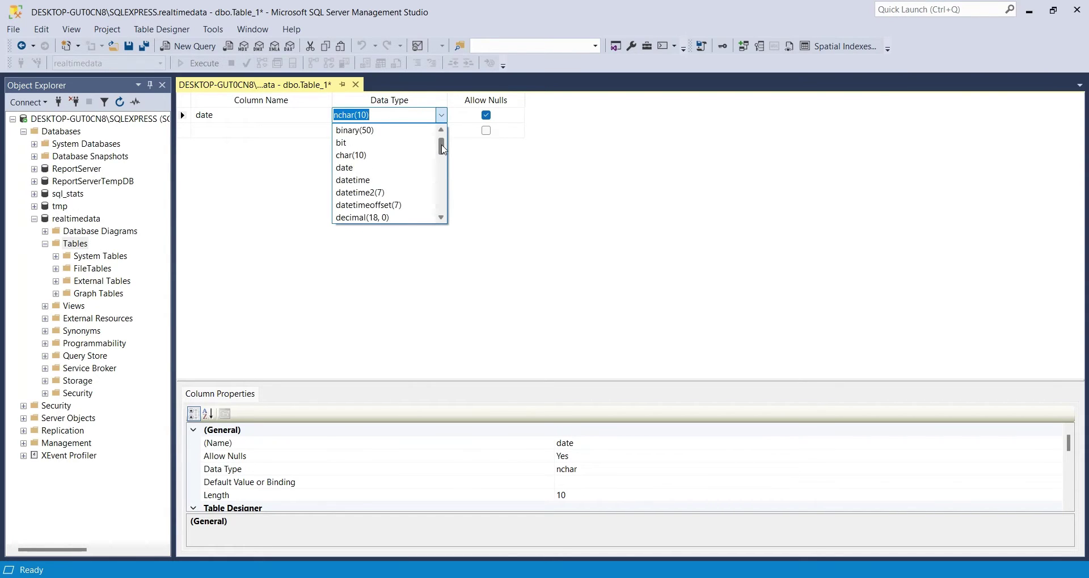
click(397, 182)
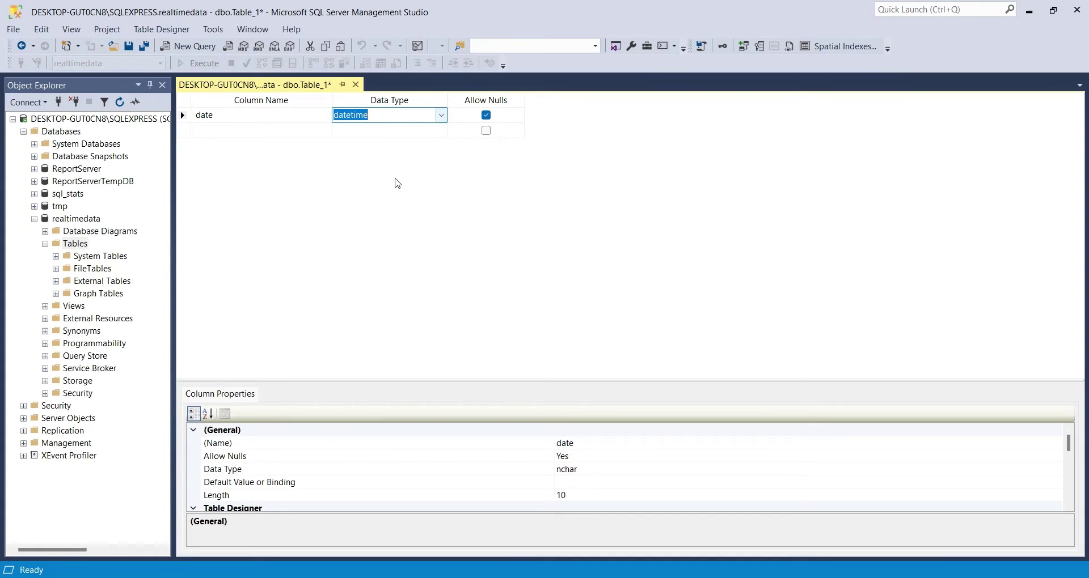
Step: Add a product_id column of type int
click(276, 133)
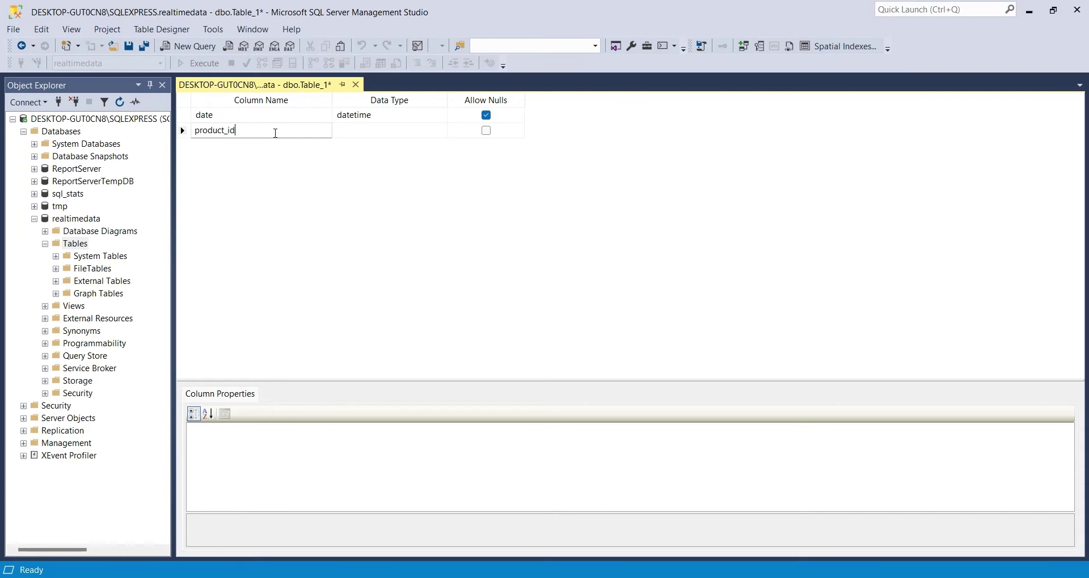
key(Tab)
click(441, 130)
scroll(444, 196, down, 1)
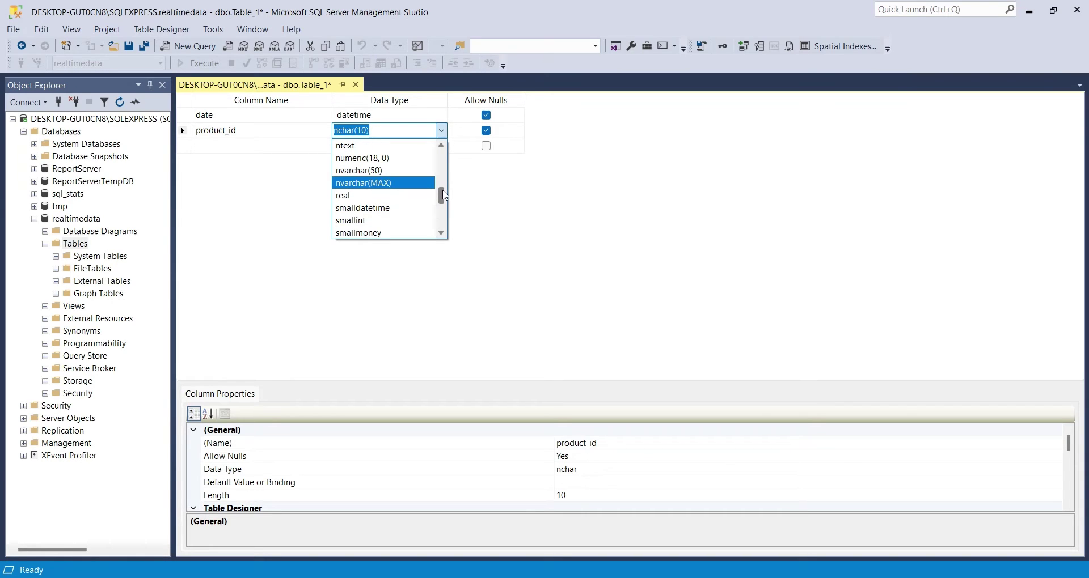
scroll(444, 195, down, 1)
scroll(444, 195, up, 8)
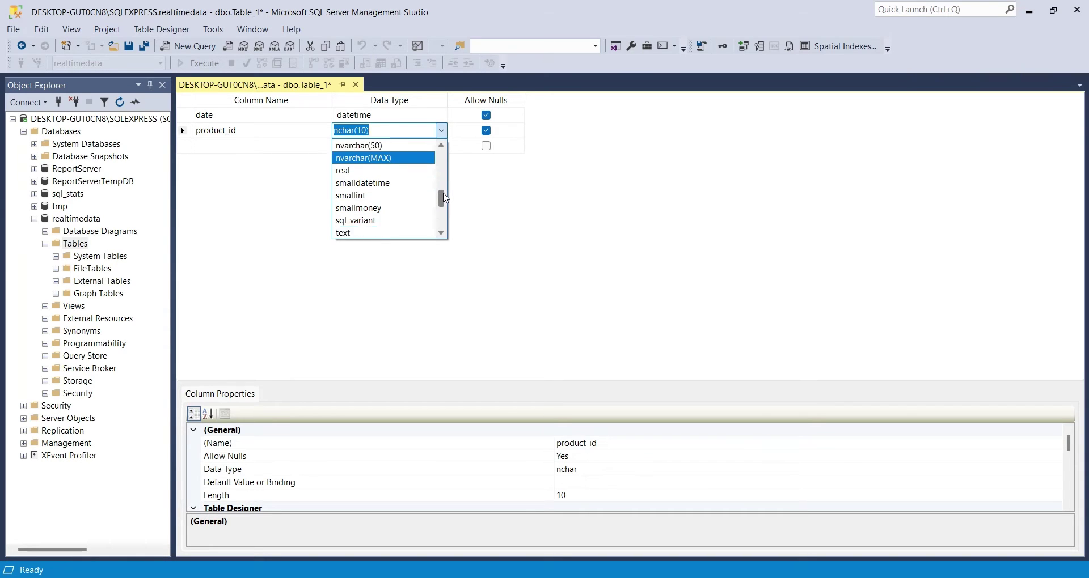
click(358, 197)
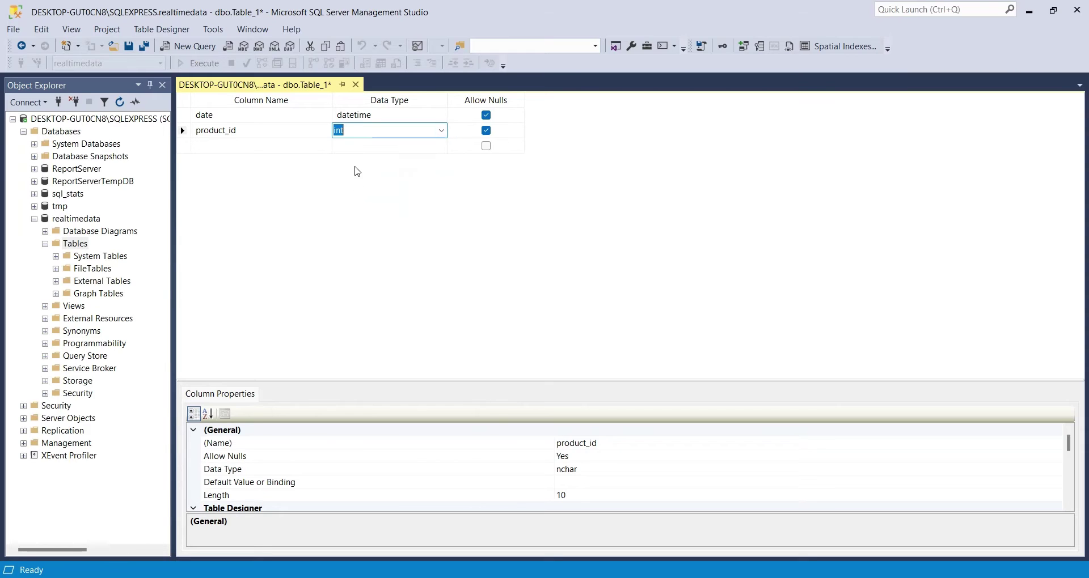
Step: Add a units column of type int
click(312, 147)
text(units)
key(Tab)
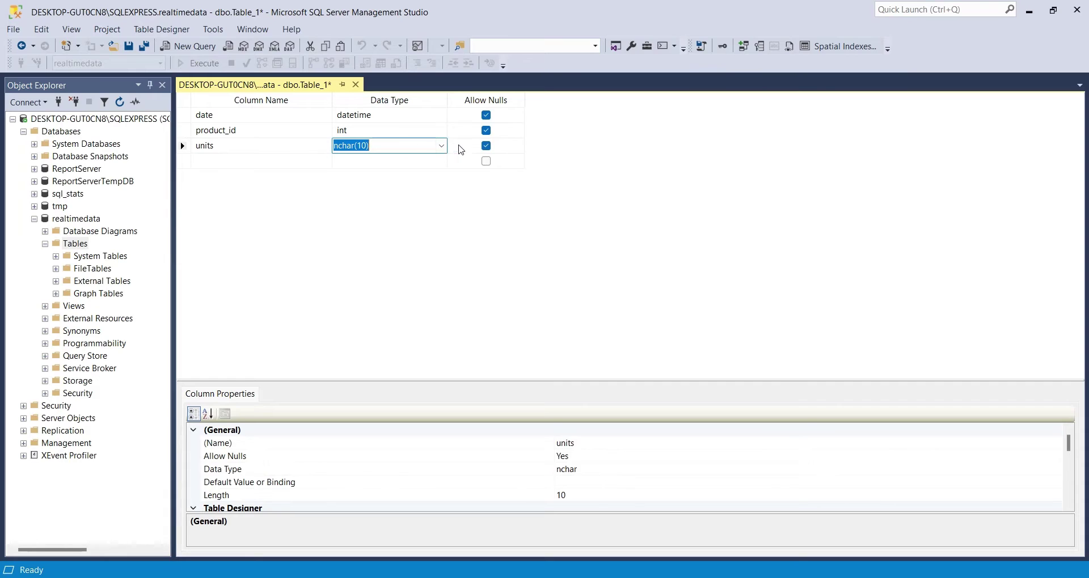
click(441, 147)
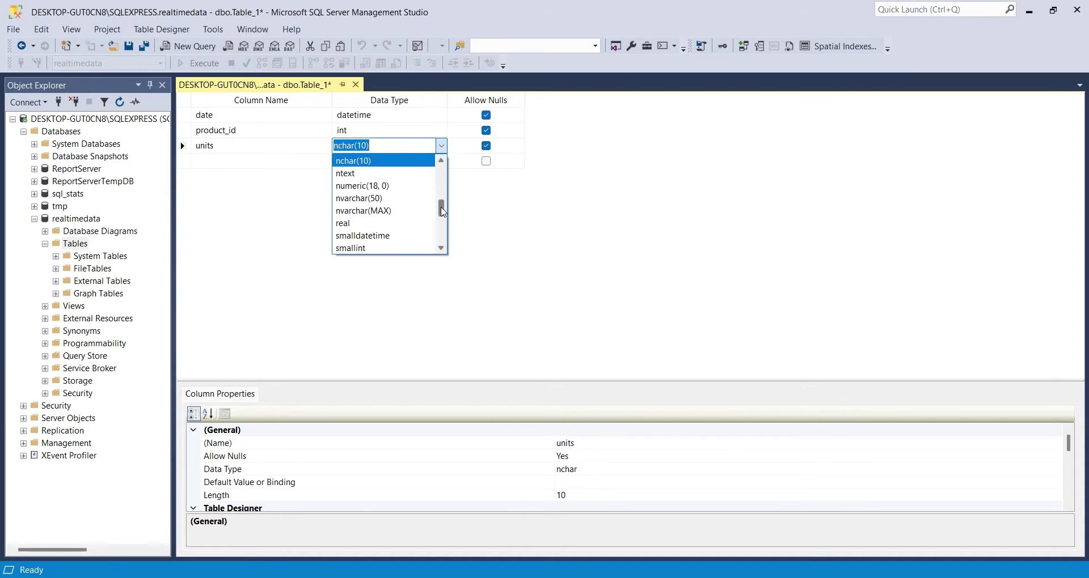
mouse_move(442, 208)
mouse_down()
mouse_move(450, 224)
mouse_move(451, 204)
mouse_up()
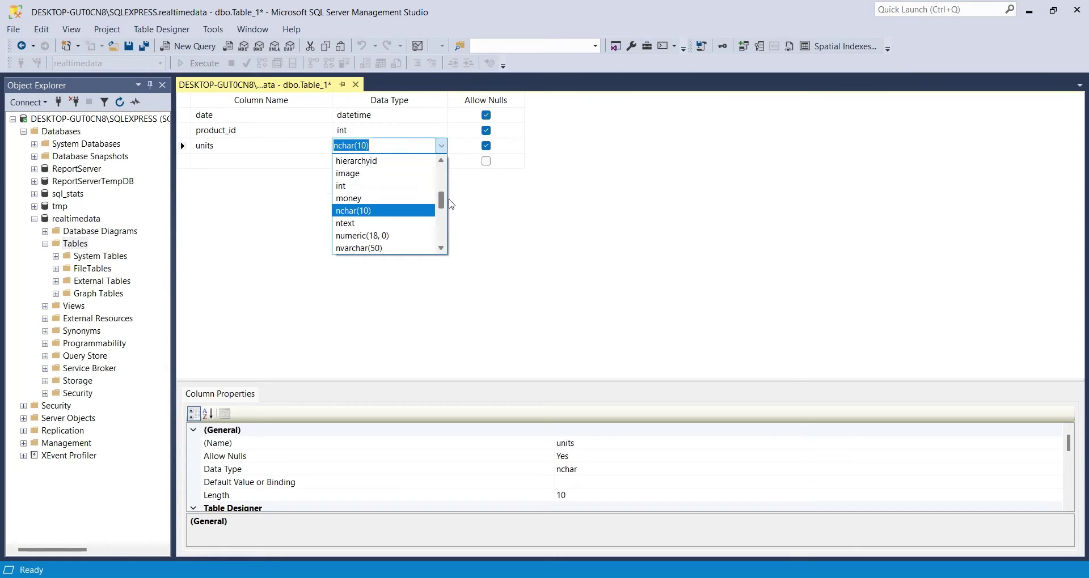
click(400, 186)
Step: Add a price column of type money
click(294, 162)
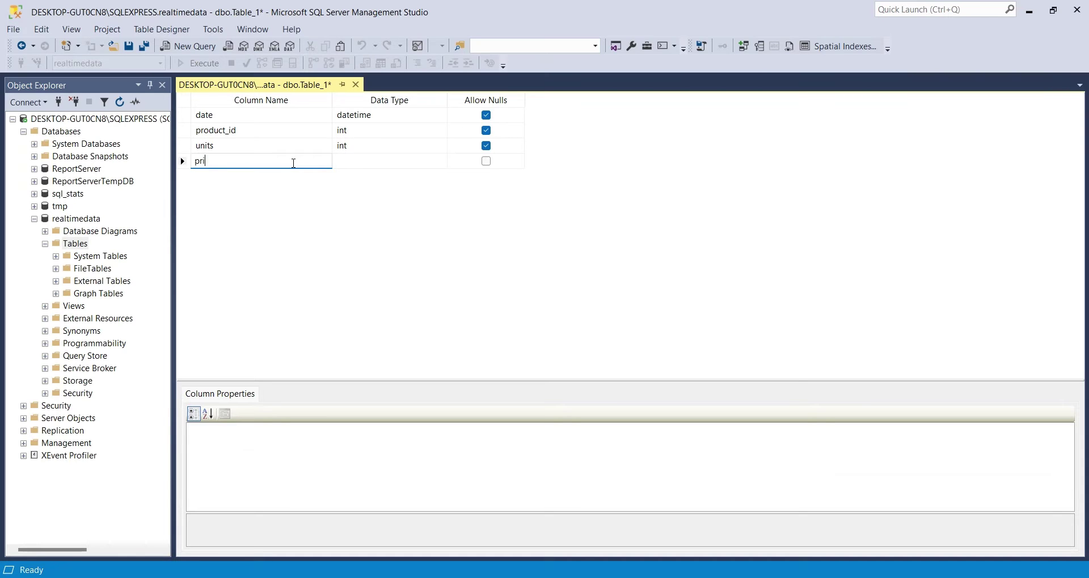
key(Tab)
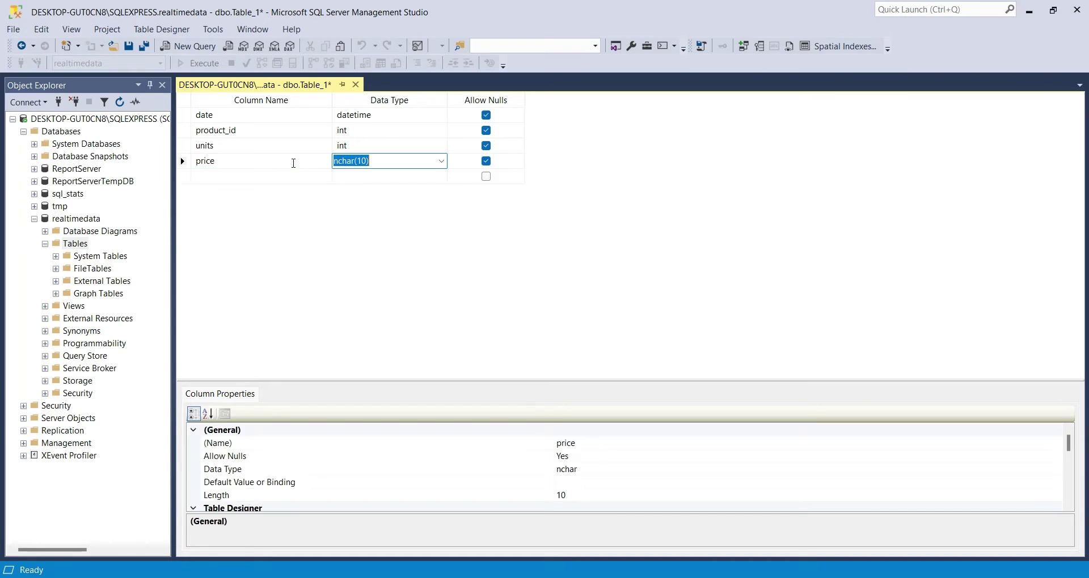
click(441, 161)
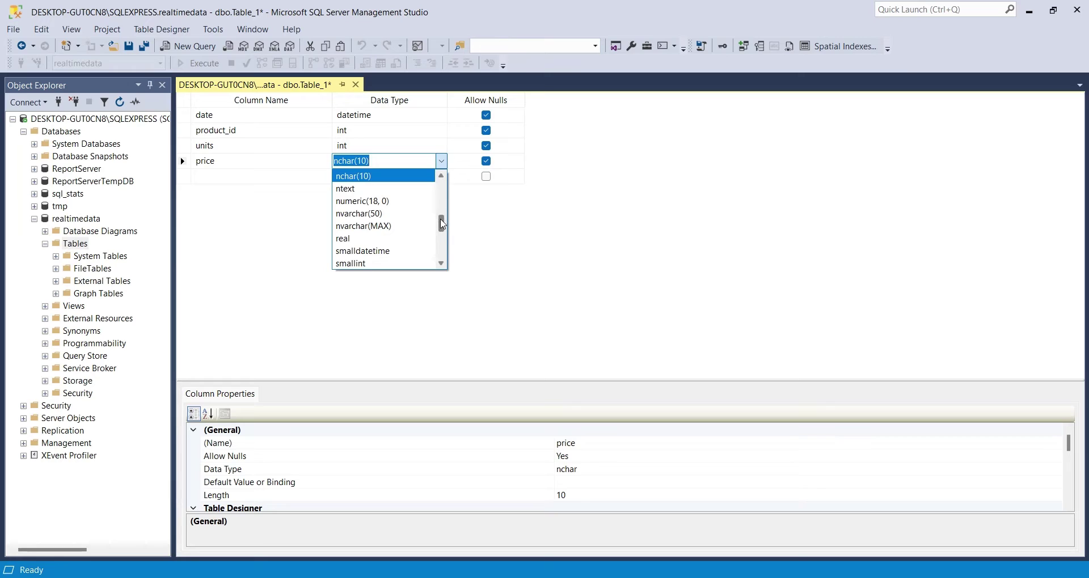
drag(441, 225, 391, 218)
click(364, 217)
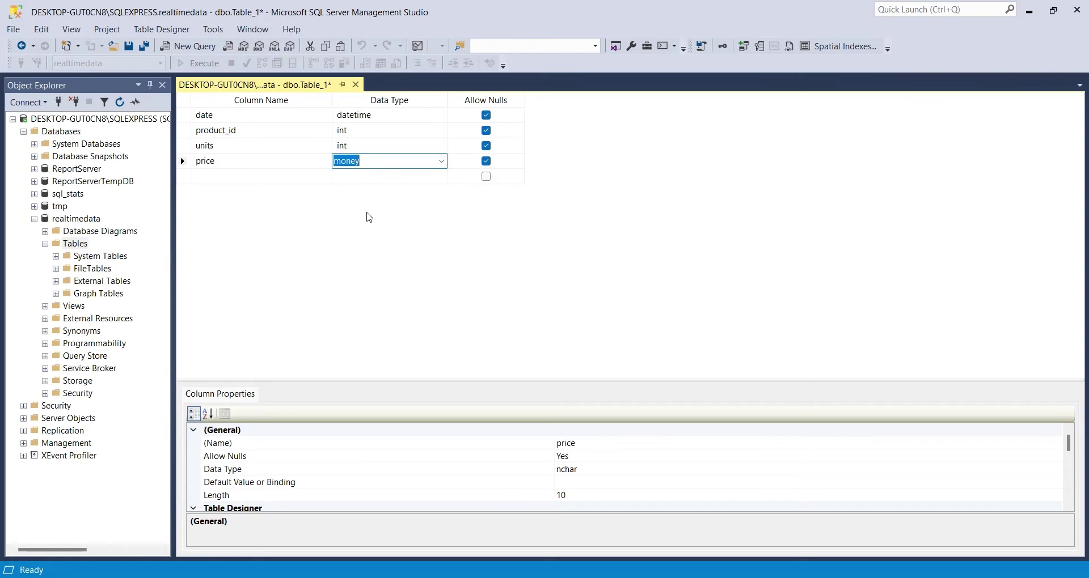
click(284, 148)
Step: Save the new table as realtime_sales_demo and close the designer
click(129, 47)
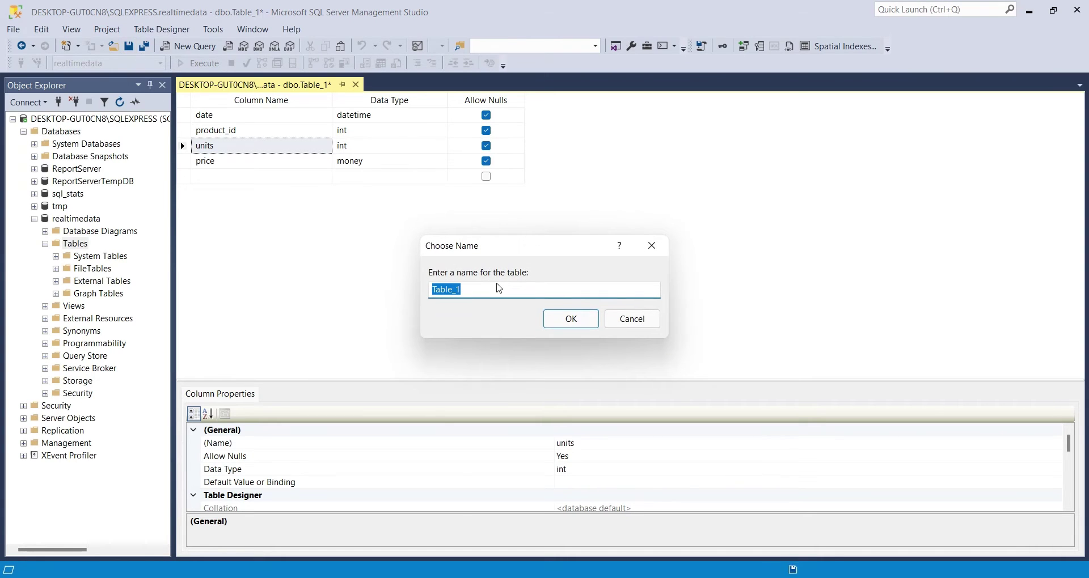
text(realtime_sales_demo)
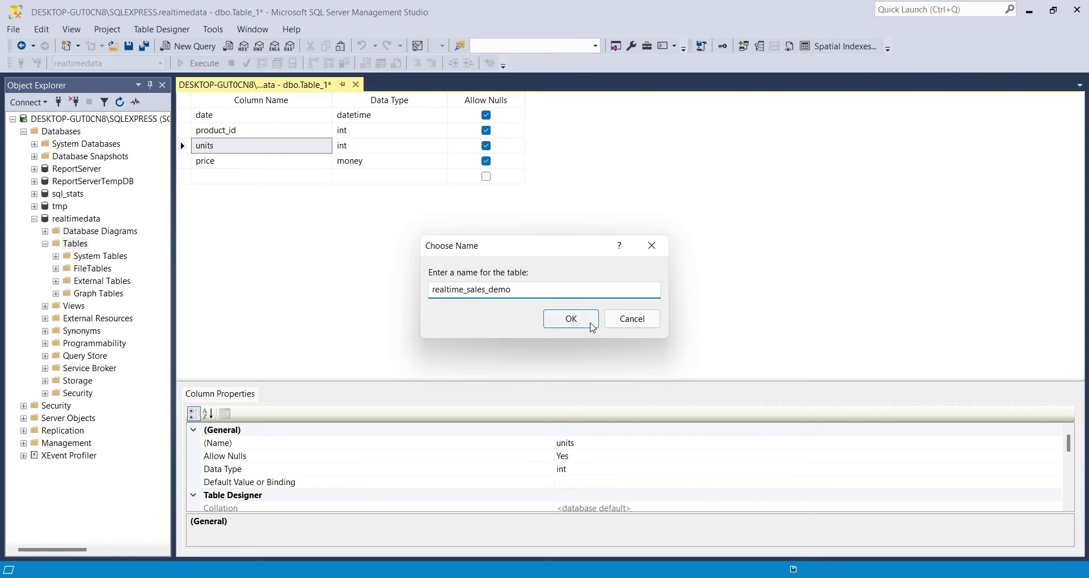
click(573, 319)
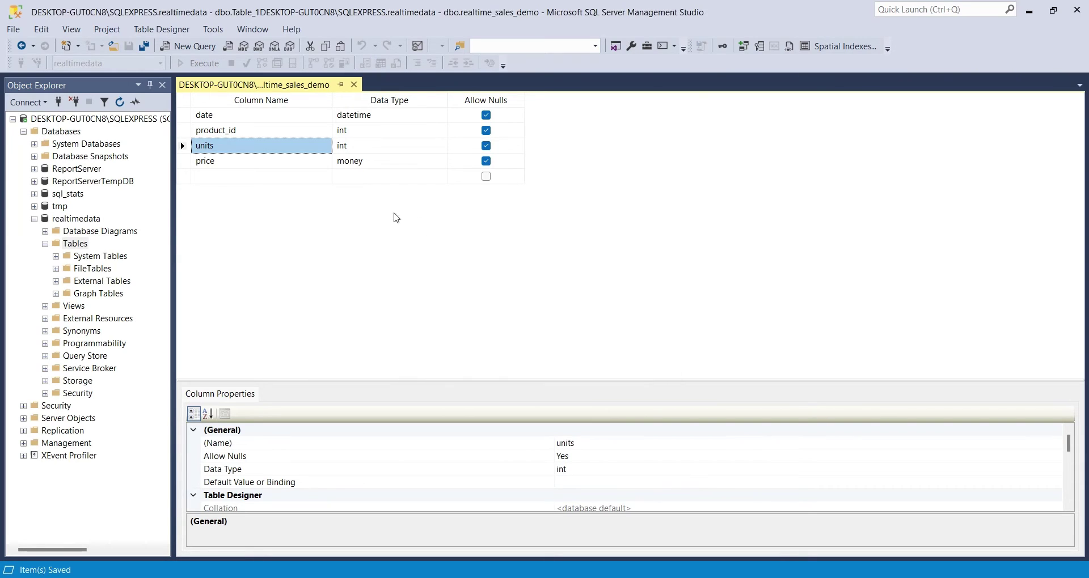
click(354, 85)
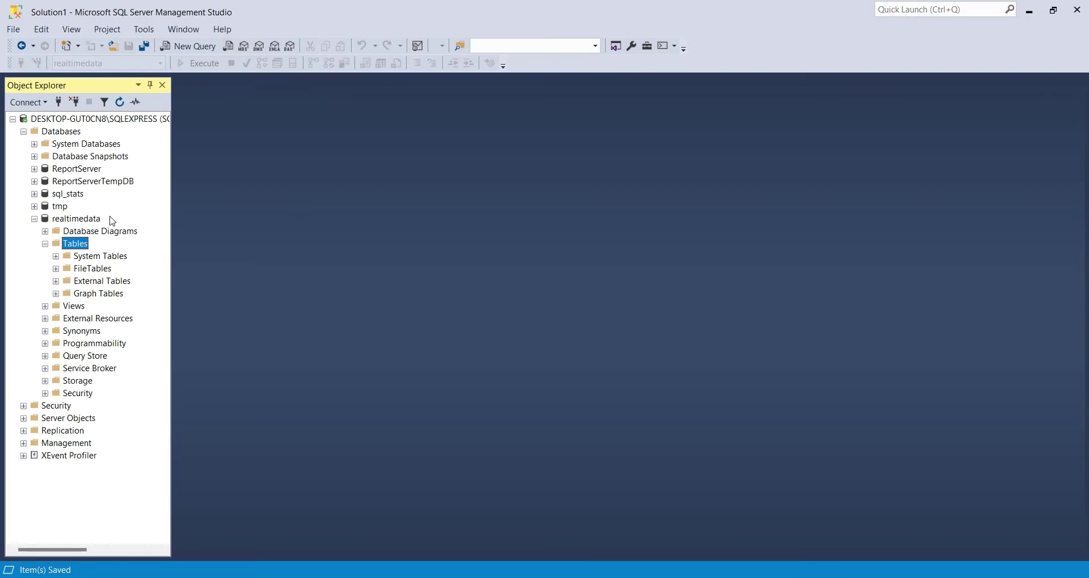
Step: Refresh Tables, expand dbo.realtime_sales_demo's columns, widen Object Explorer and select the table
right_click(80, 250)
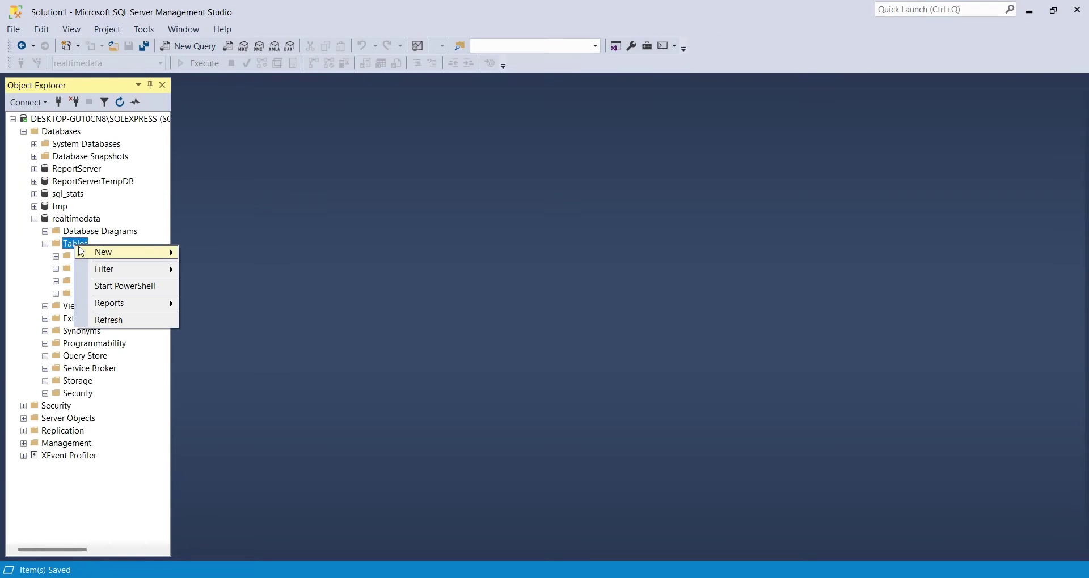
click(120, 320)
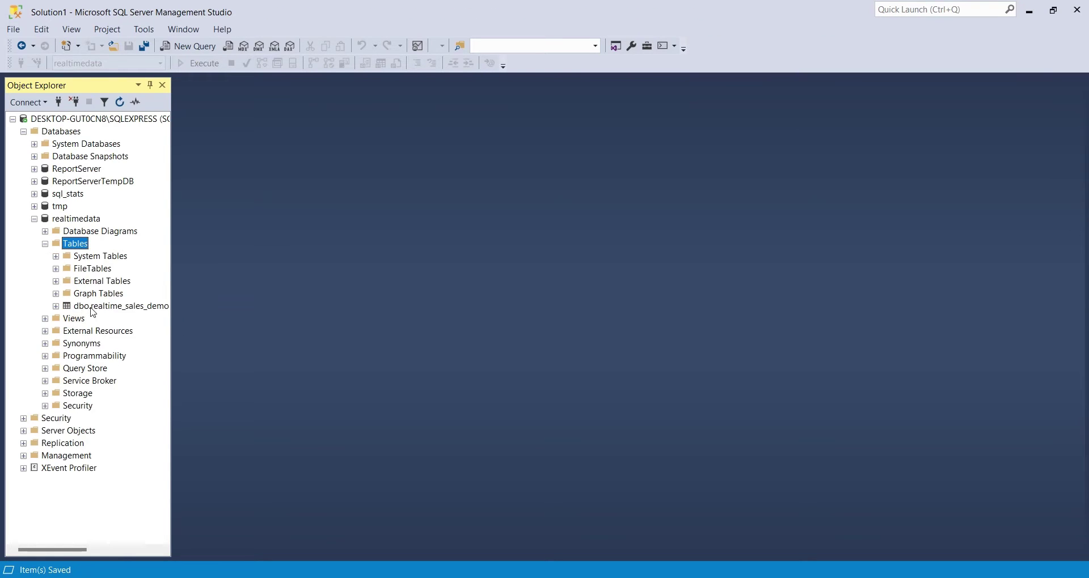
click(56, 306)
click(67, 318)
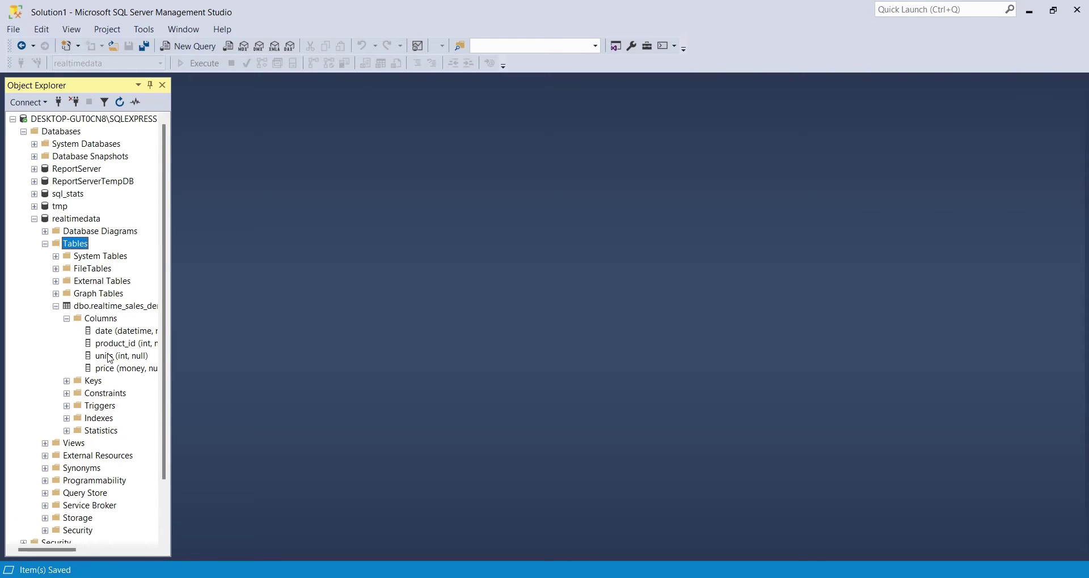
drag(172, 363, 227, 367)
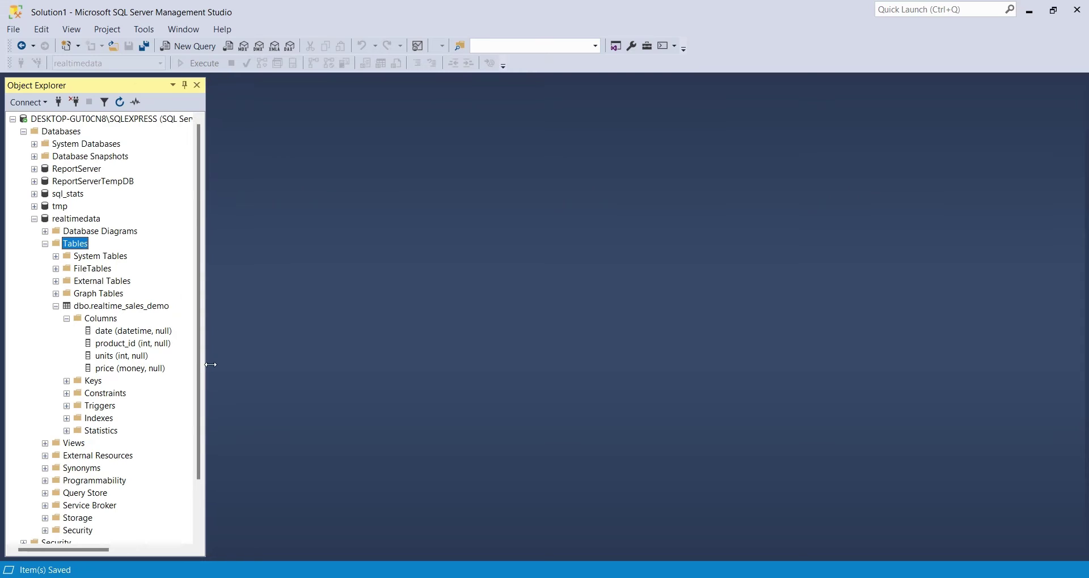
click(121, 307)
scroll(170, 283, down, 2)
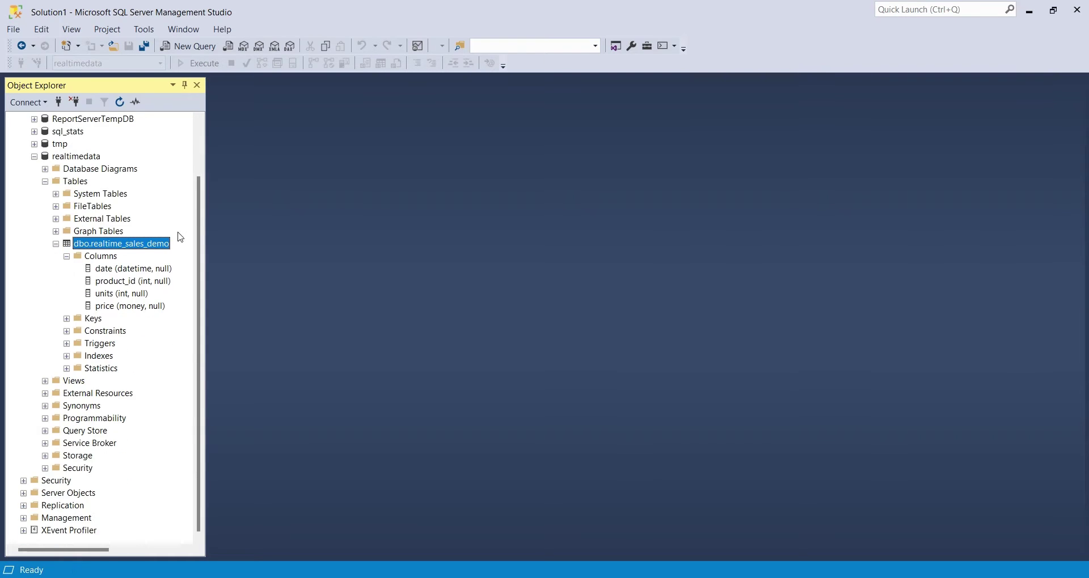
Step: In a new query, write 'use realtimedata;' and 'select * from realtime_sales_demo;'
click(187, 48)
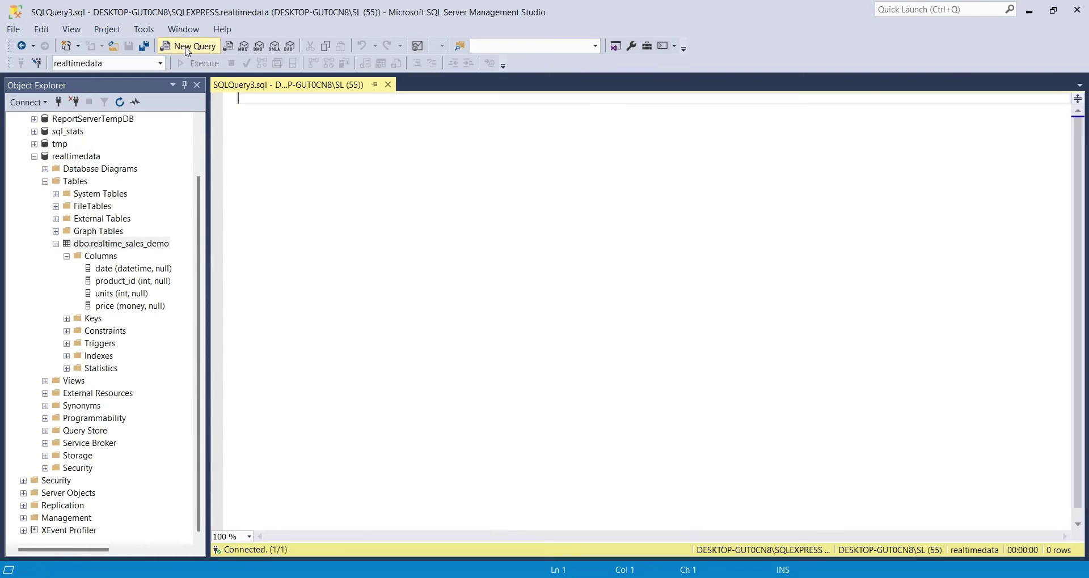
text(use real)
click(319, 130)
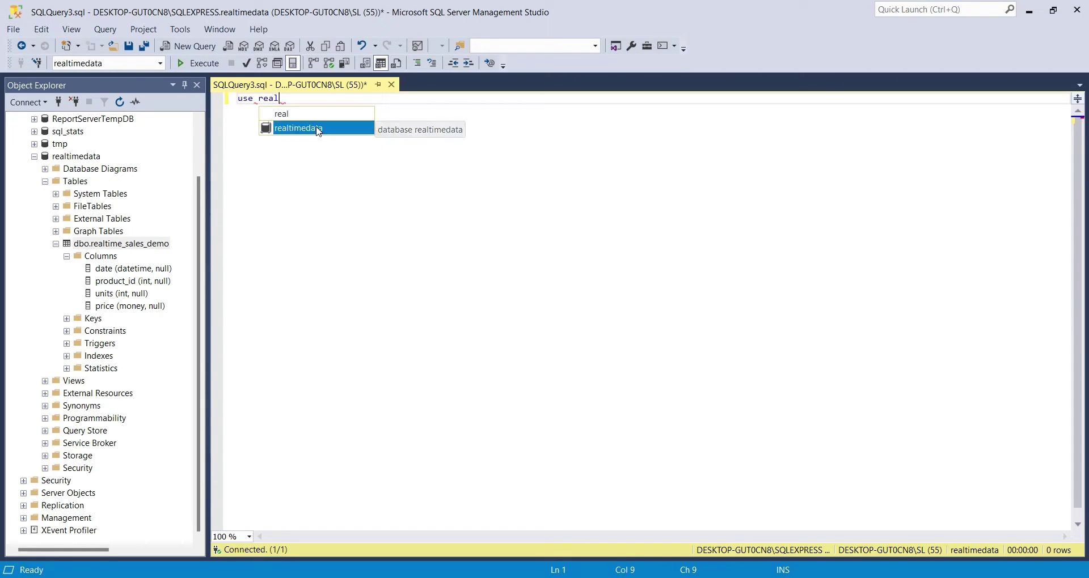
double_click(319, 129)
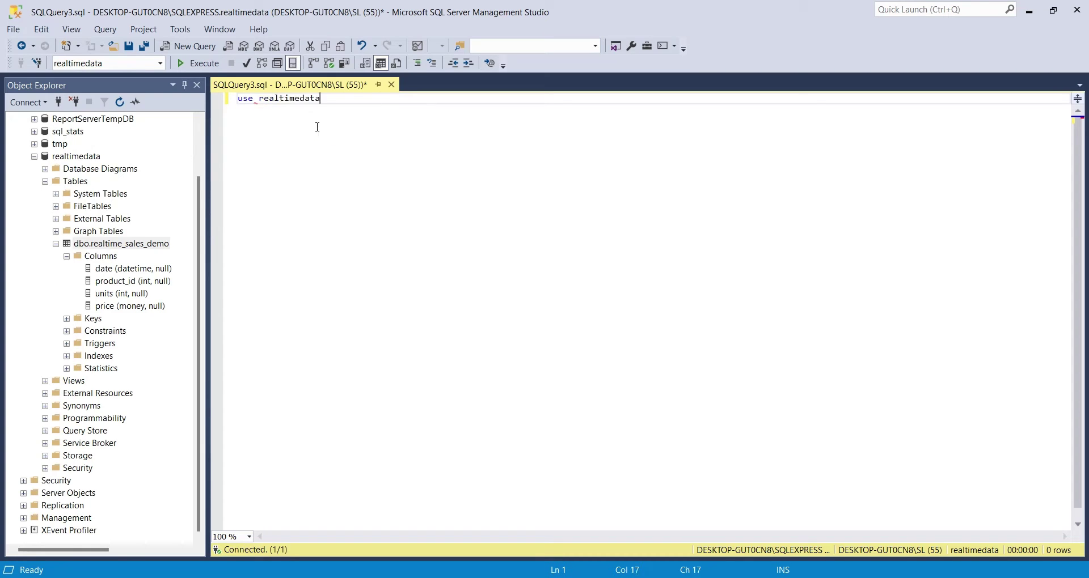
key(Return)
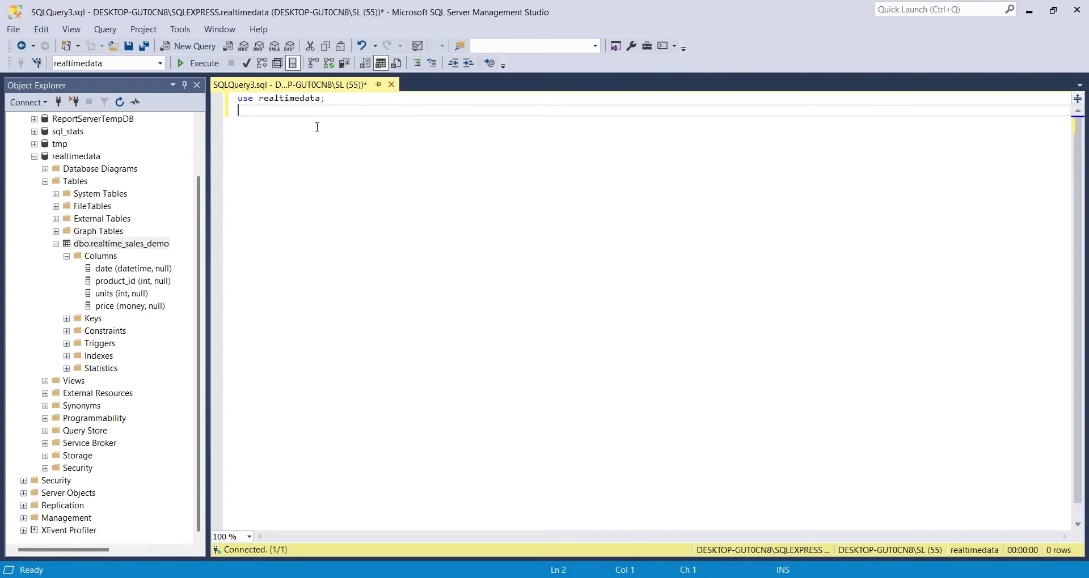
text(select * from real)
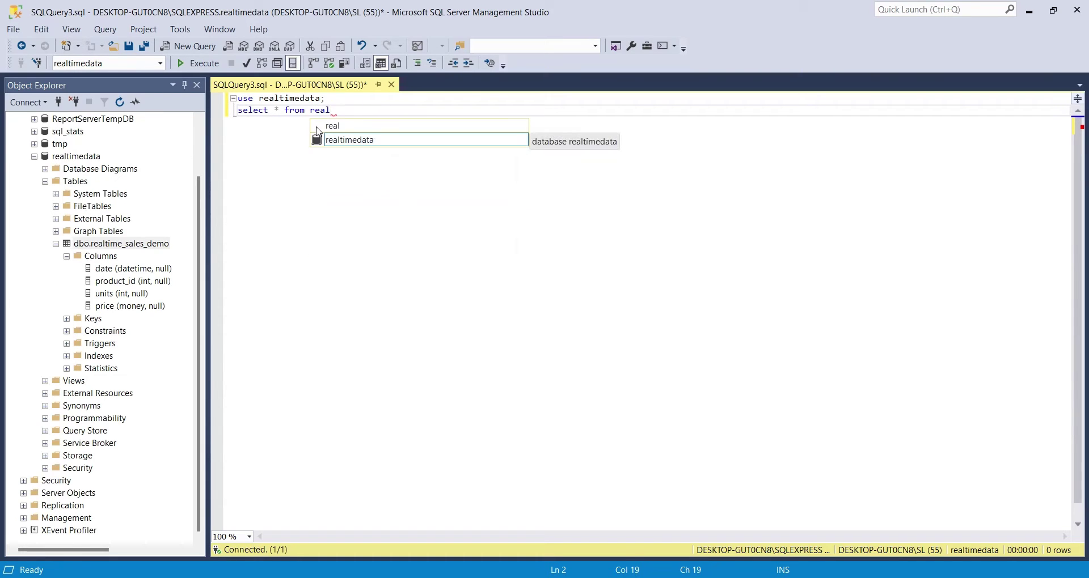
text(time_sales)
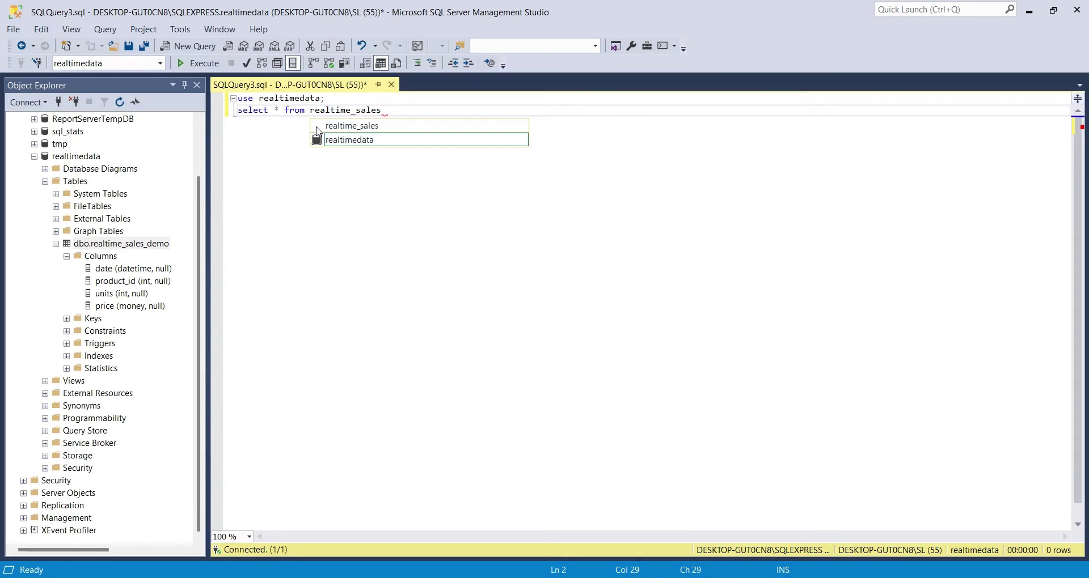
text(_demo;)
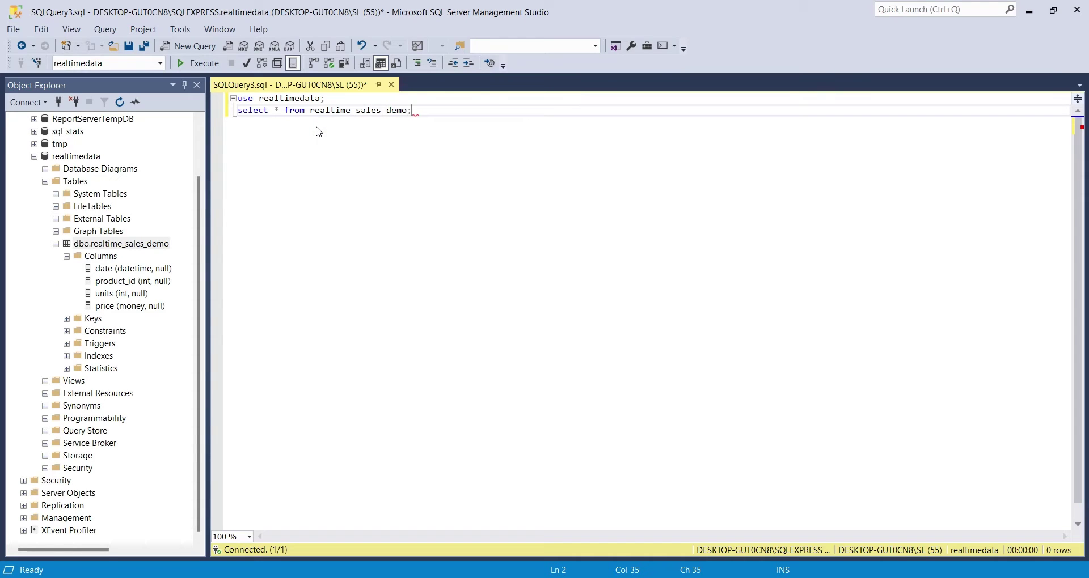
Step: Run the select, then add 'insert into realtime_sales_demo values (getdate(),rand(),rand(),rand());'
click(196, 63)
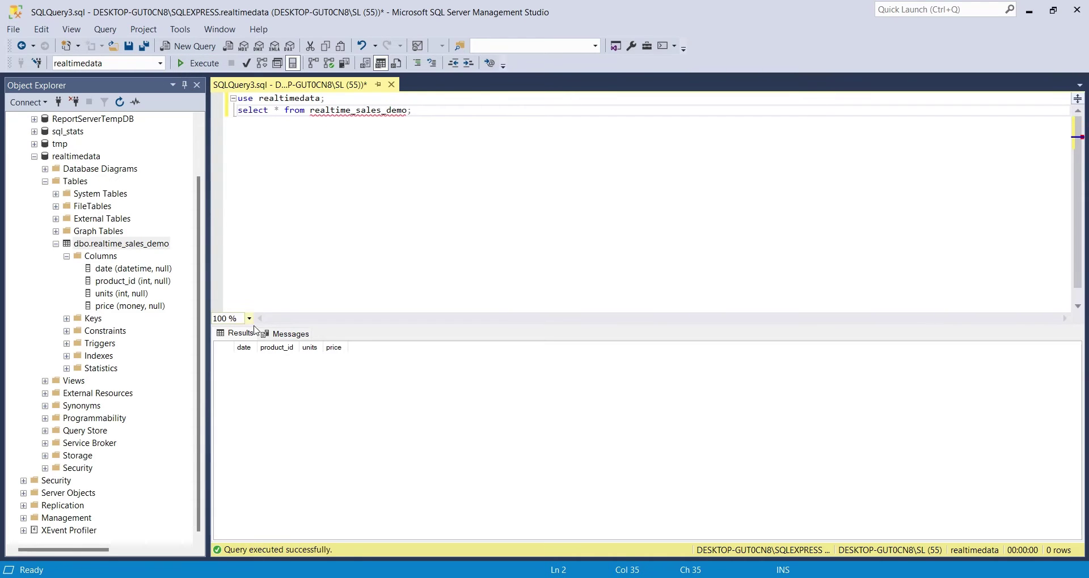
key(Return)
text(insert into)
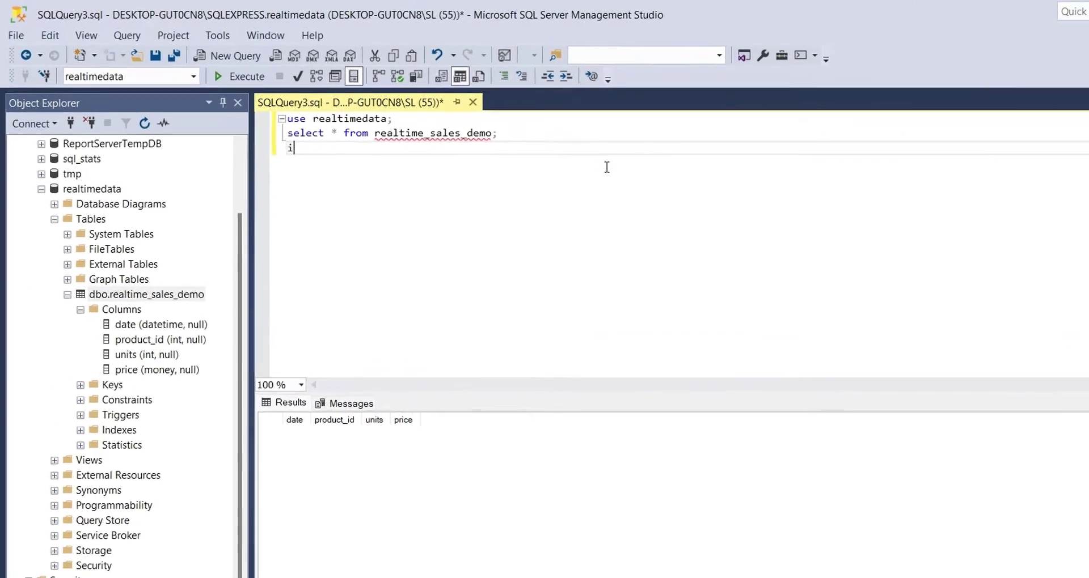
text( reat)
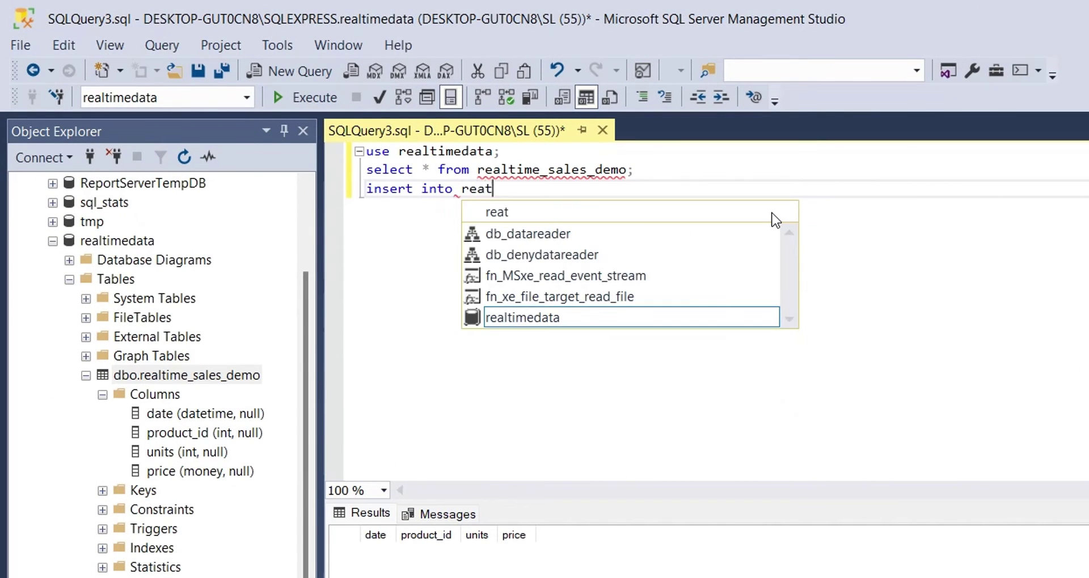
key(BackSpace)
text(ltime_sales))
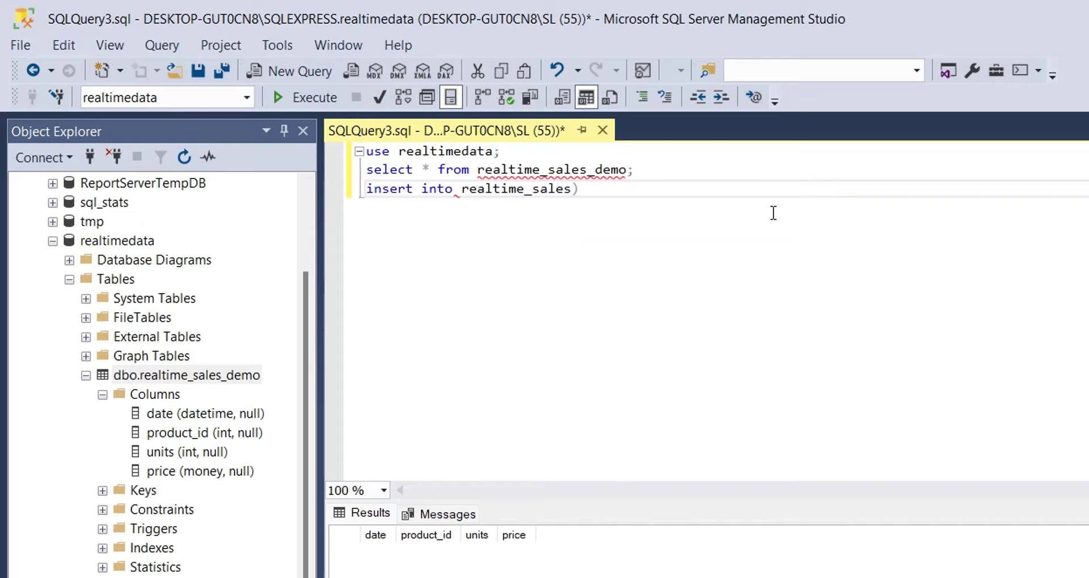
key(BackSpace)
text(_demo)
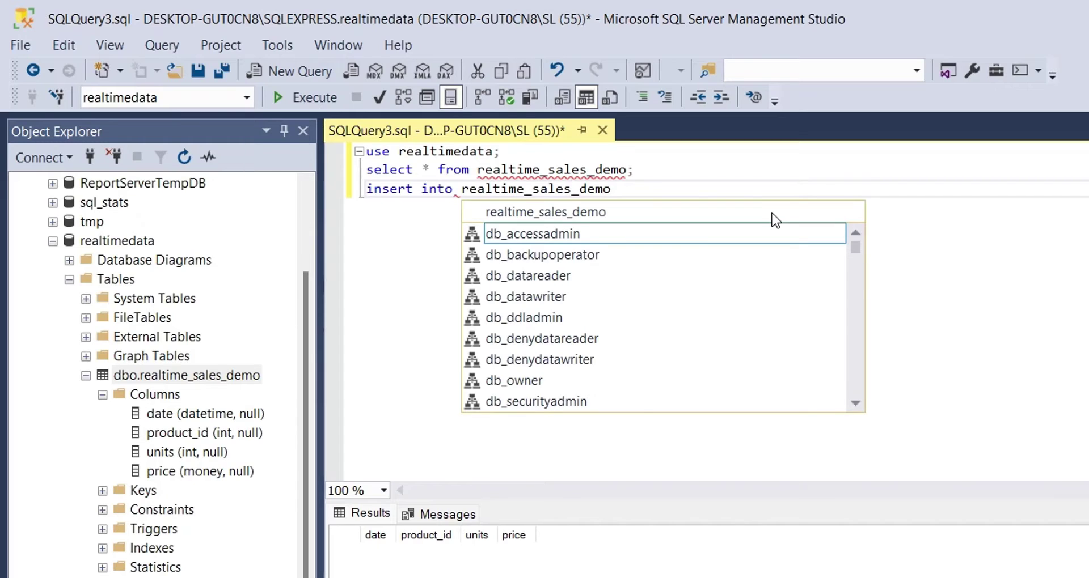
text( values ()
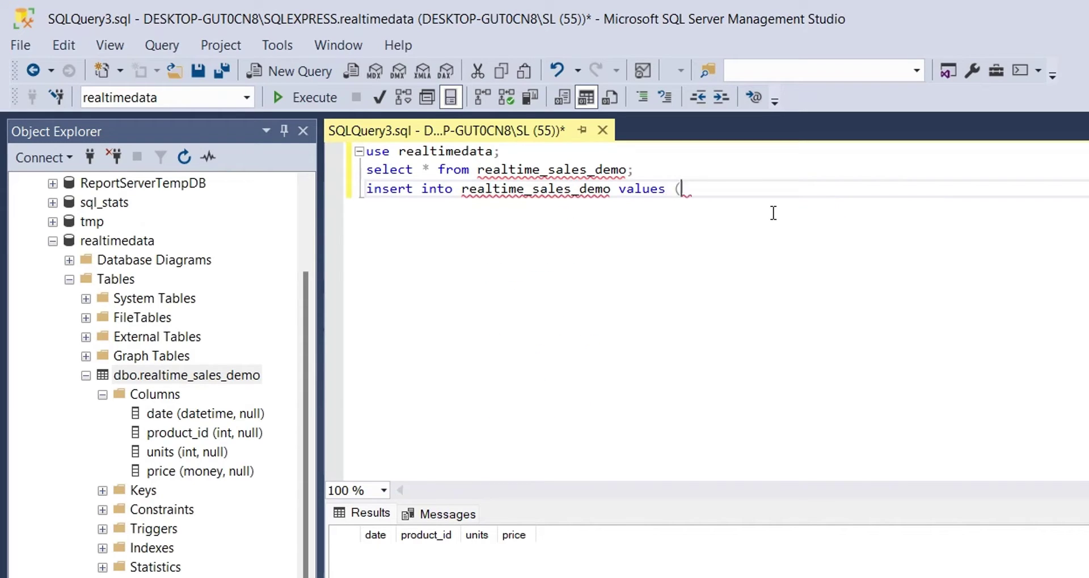
text(getd)
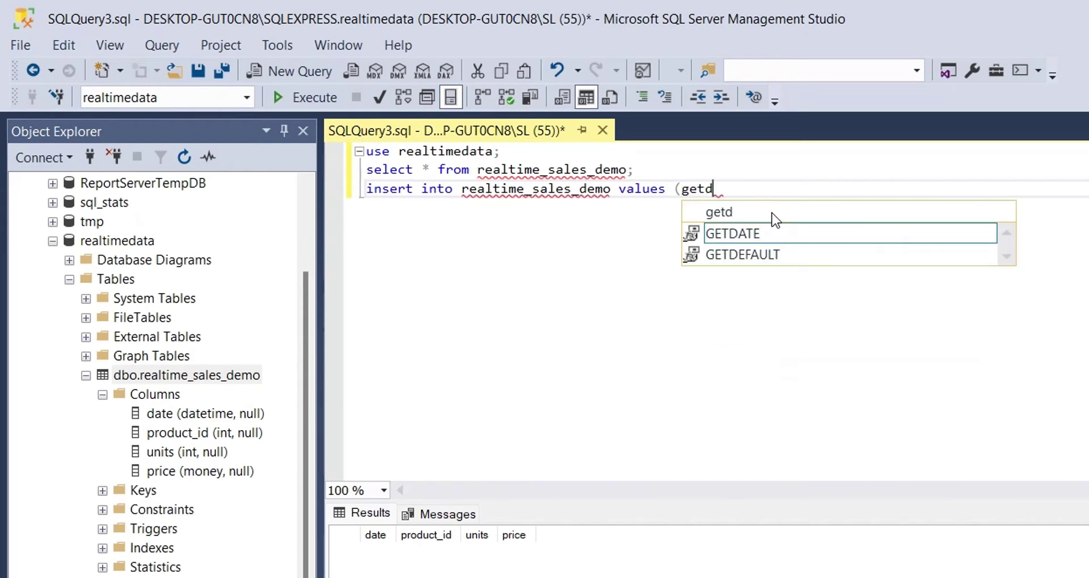
text(ate(),rand(),rand(),rand()
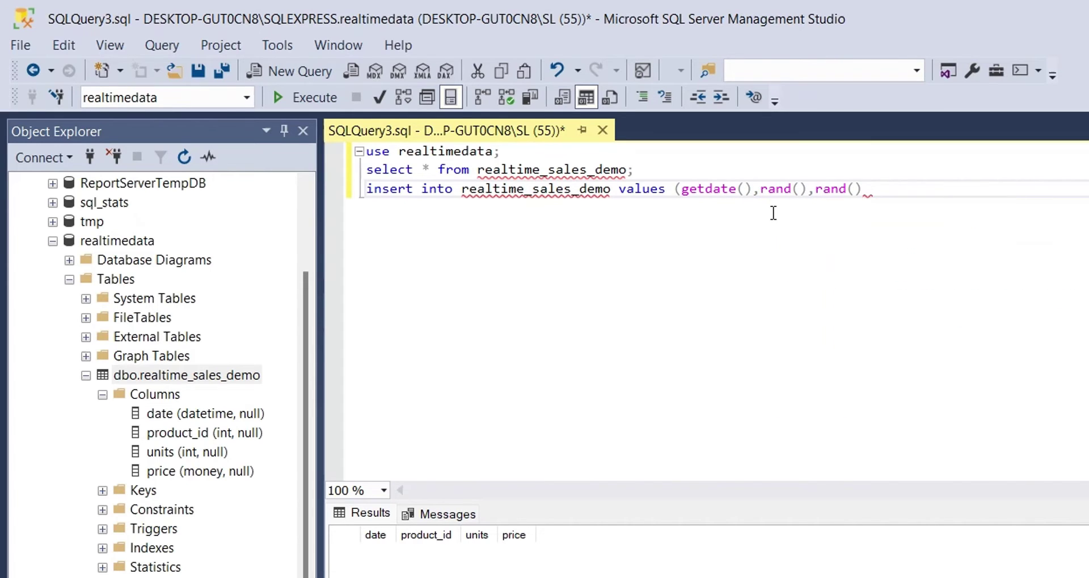
text()))
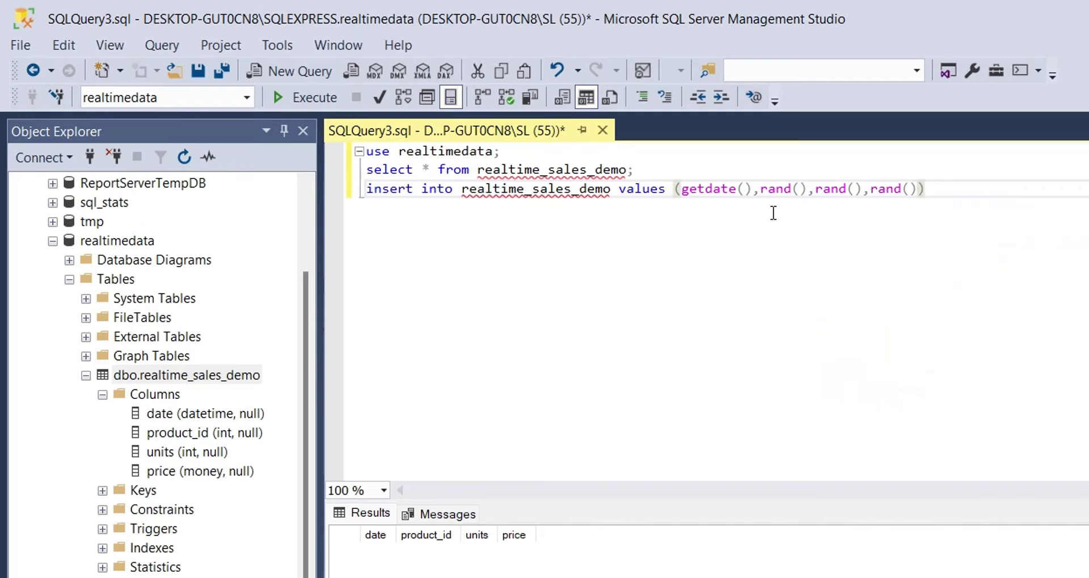
text(;)
Step: Execute the script repeatedly until the table holds ten rows
click(312, 100)
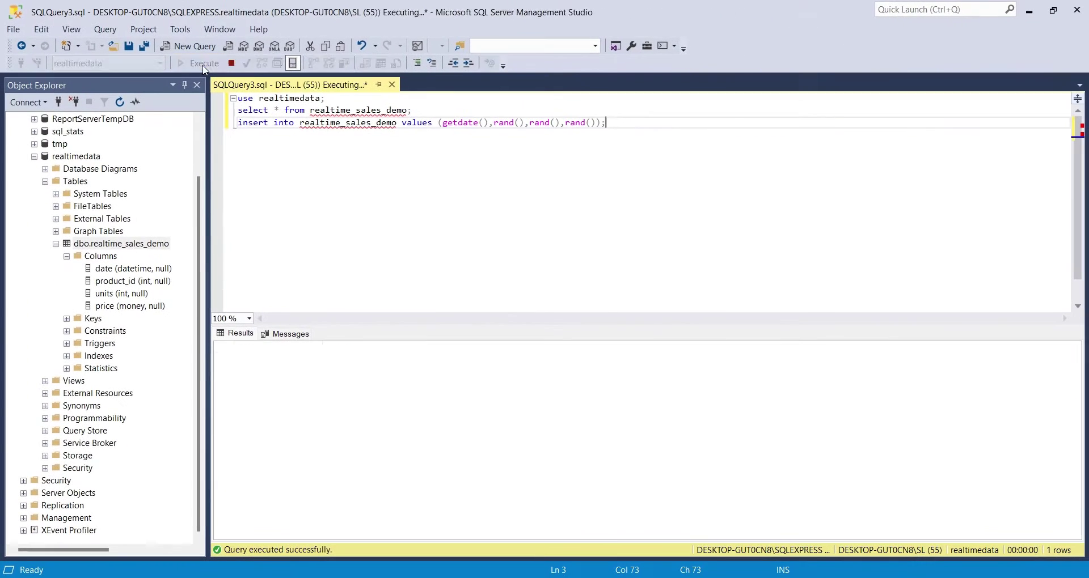
click(245, 79)
click(245, 79)
click(245, 79)
click(246, 80)
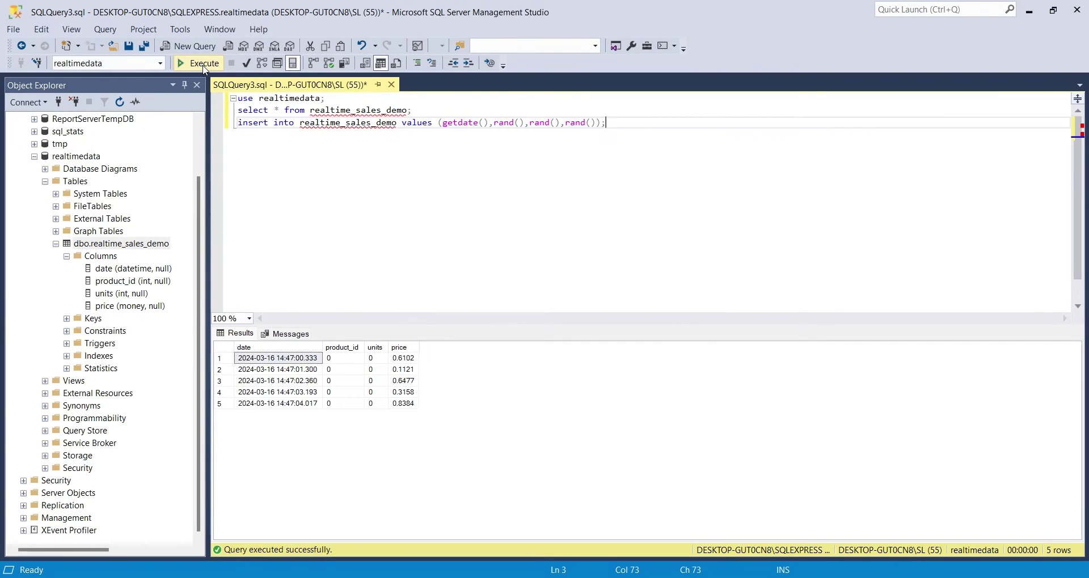
click(204, 66)
click(204, 66)
click(203, 66)
click(203, 65)
click(204, 66)
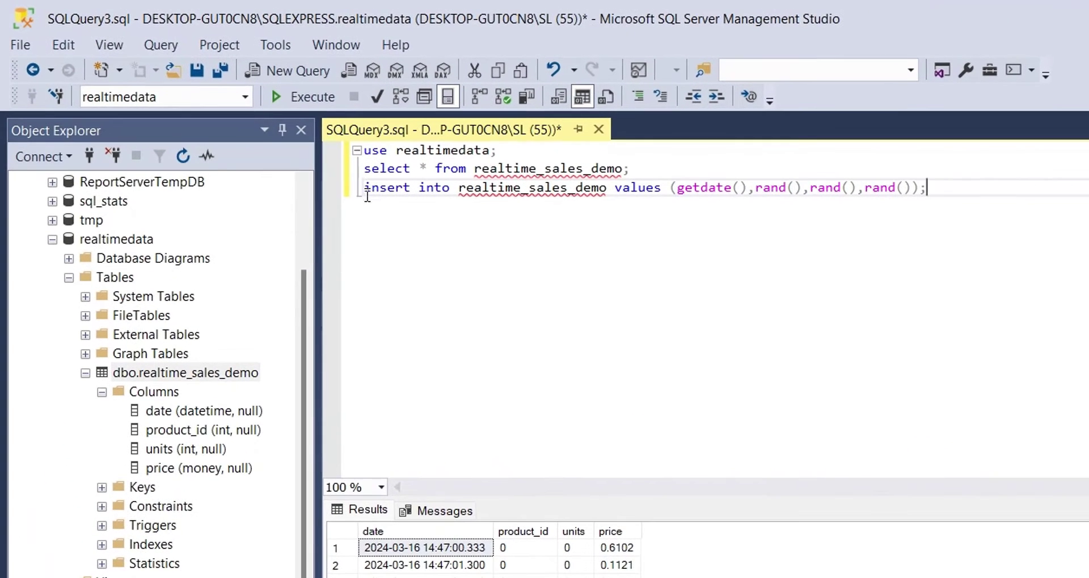
Step: Move the select statement below the insert and open a line after the use statement
triple_click(237, 110)
key(ctrl+c)
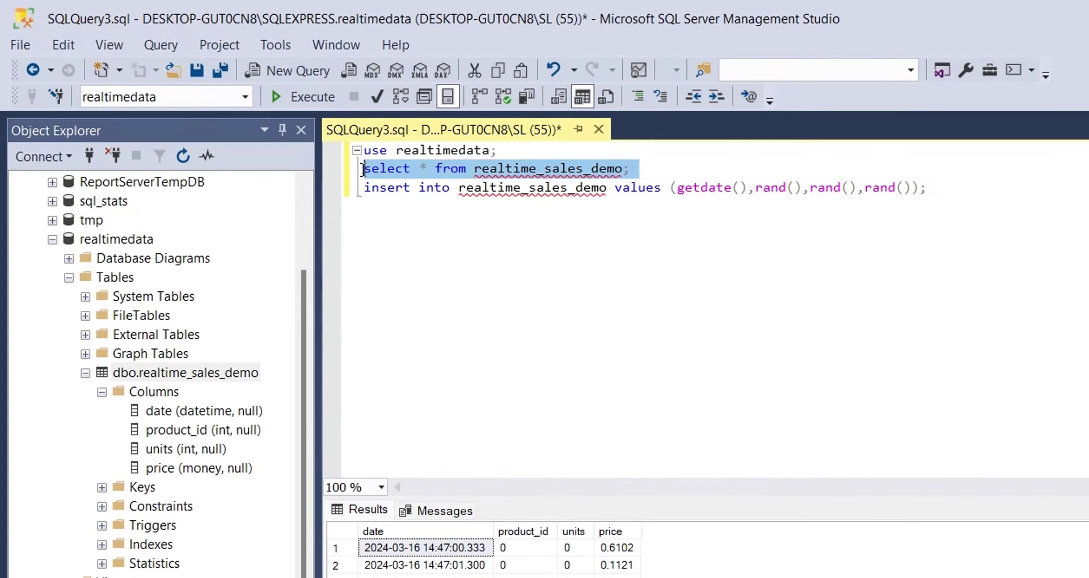
key(Delete)
click(933, 169)
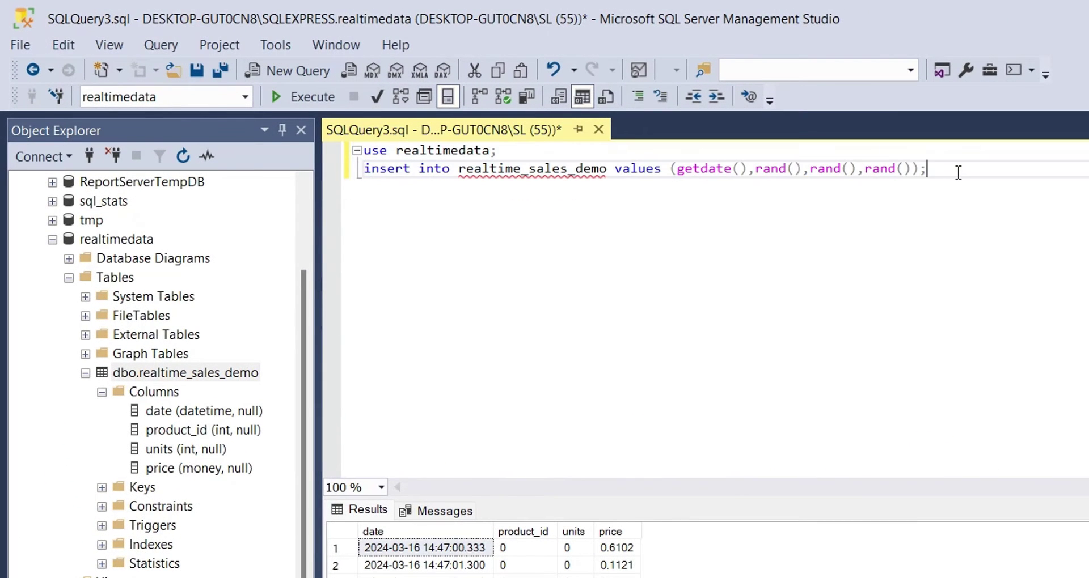
key(Return)
key(ctrl+v)
click(805, 150)
key(Return)
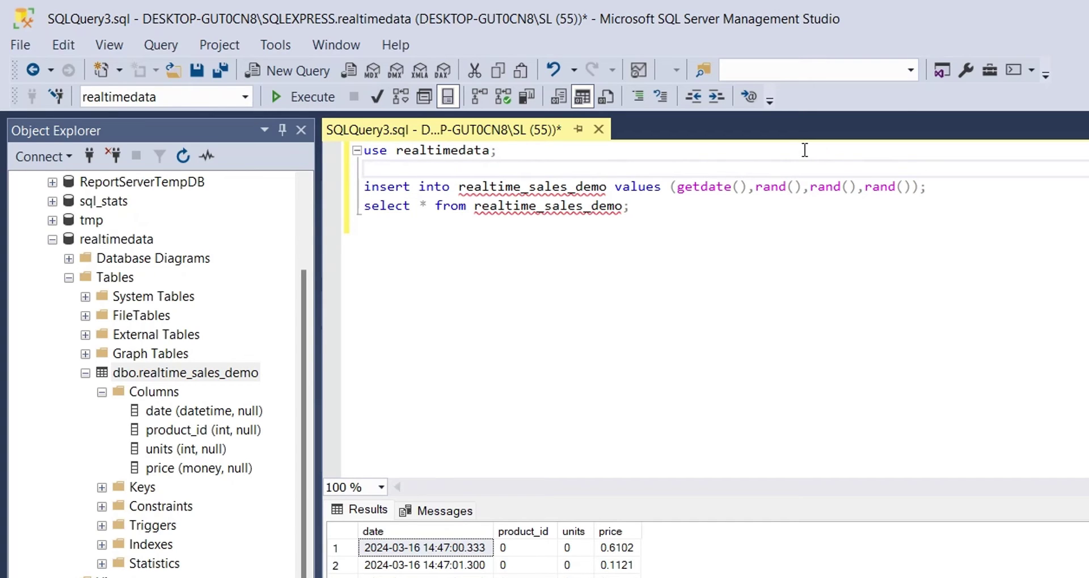
text(declare @)
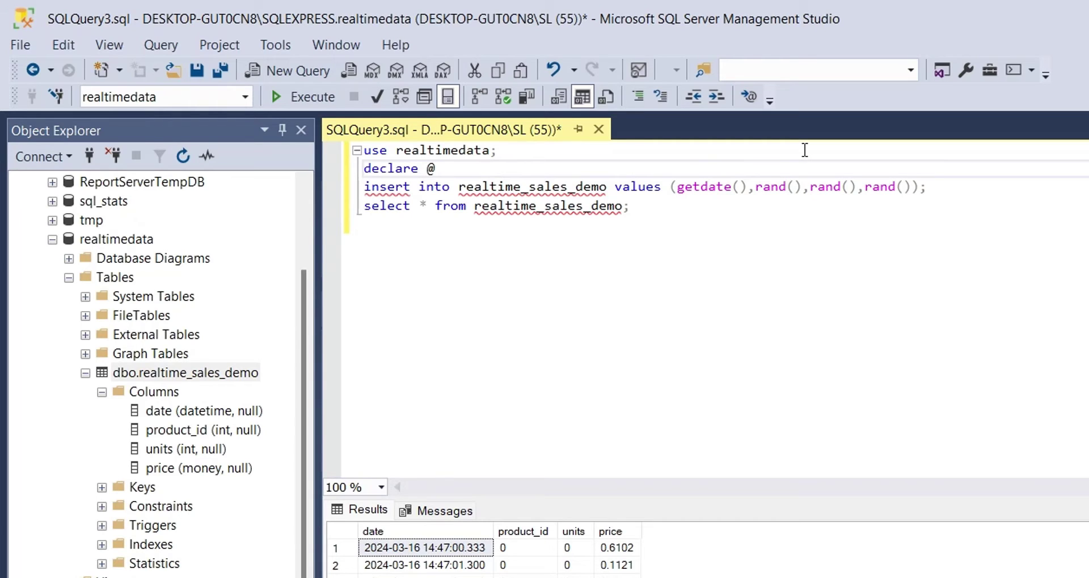
text(pid)
key(BackSpace)
text(id int = rand())
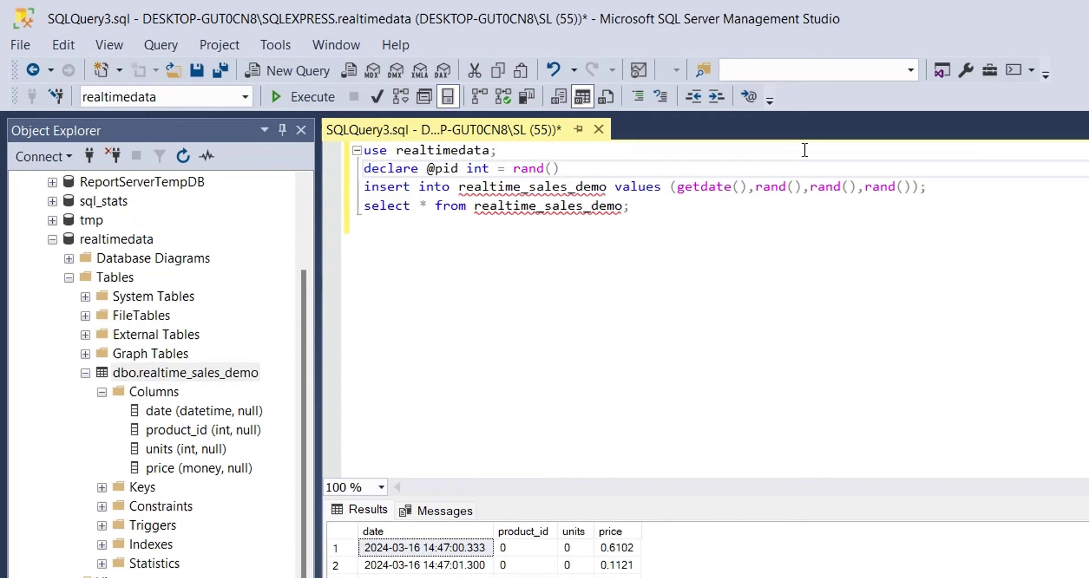
text(*3+1;)
key(Return)
text(declare )
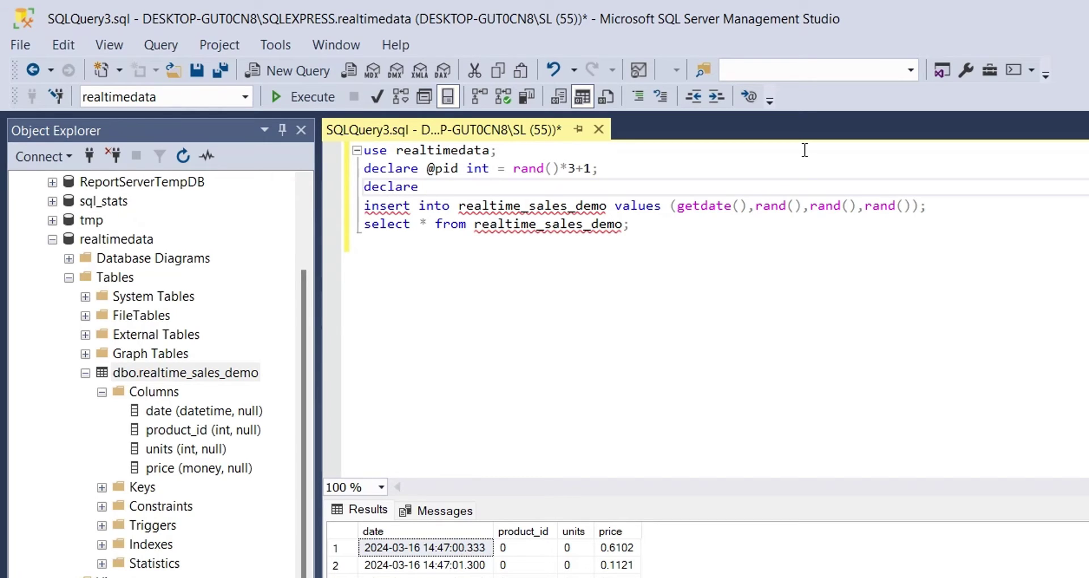
text(@units int = rand())
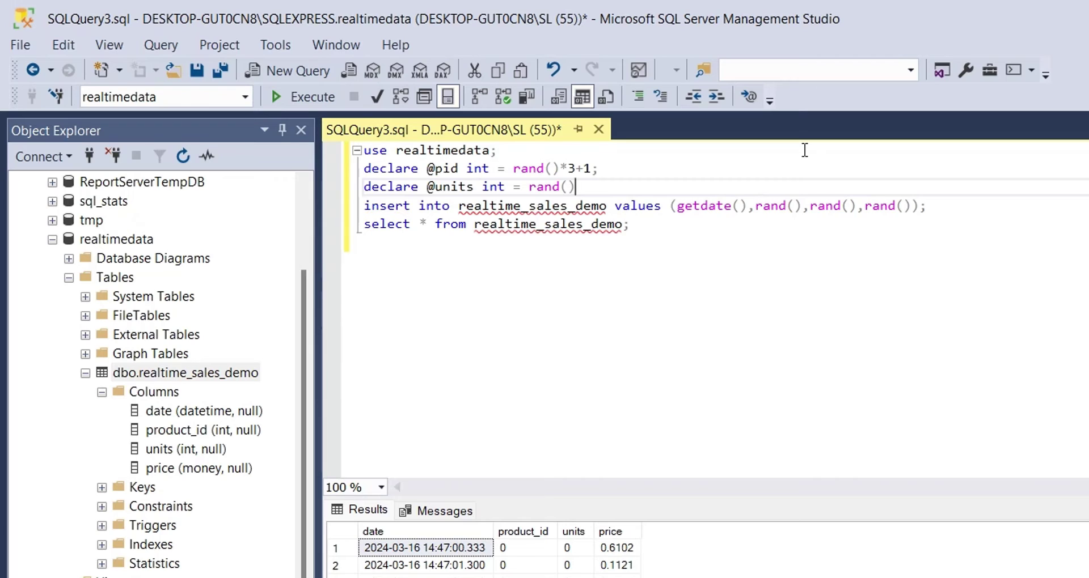
text(*10+1;)
drag(427, 169, 459, 170)
key(ctrl+c)
drag(751, 206, 804, 207)
key(ctrl+v)
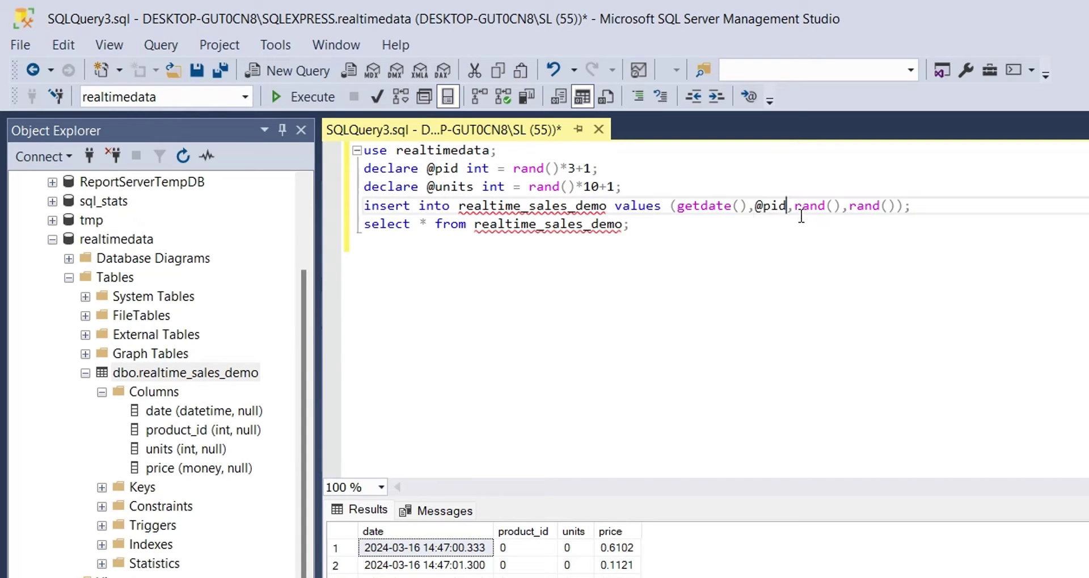
drag(427, 187, 474, 188)
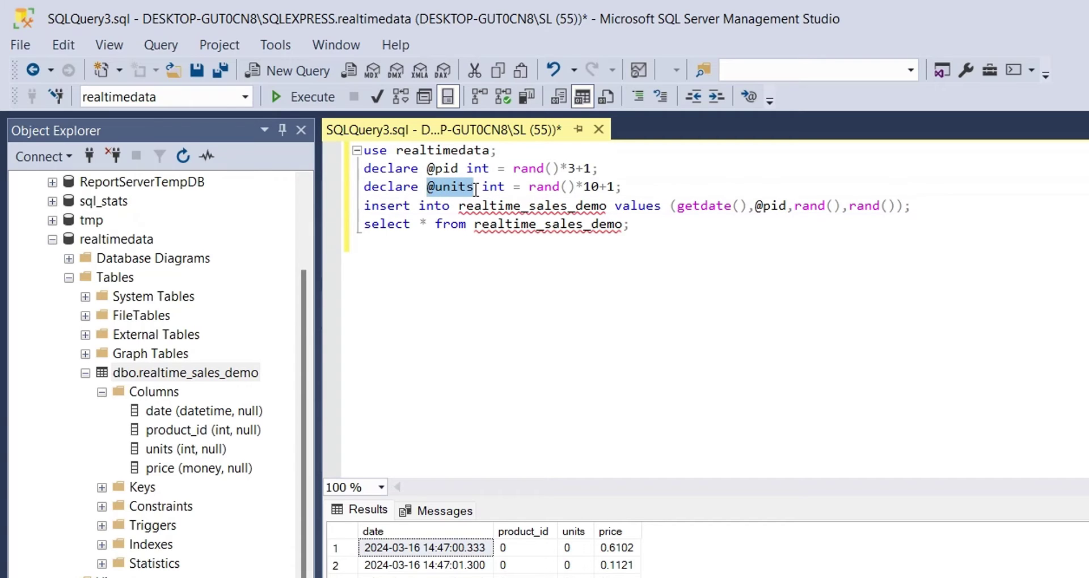
drag(791, 206, 841, 206)
text(@units)
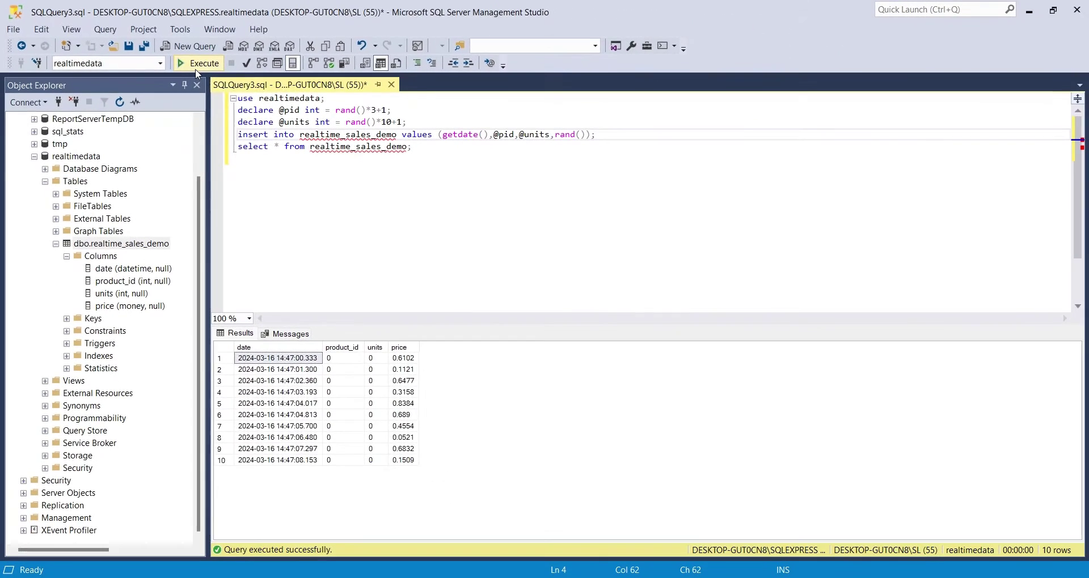
Step: Run the script five more times to add random sales rows
click(236, 82)
click(235, 82)
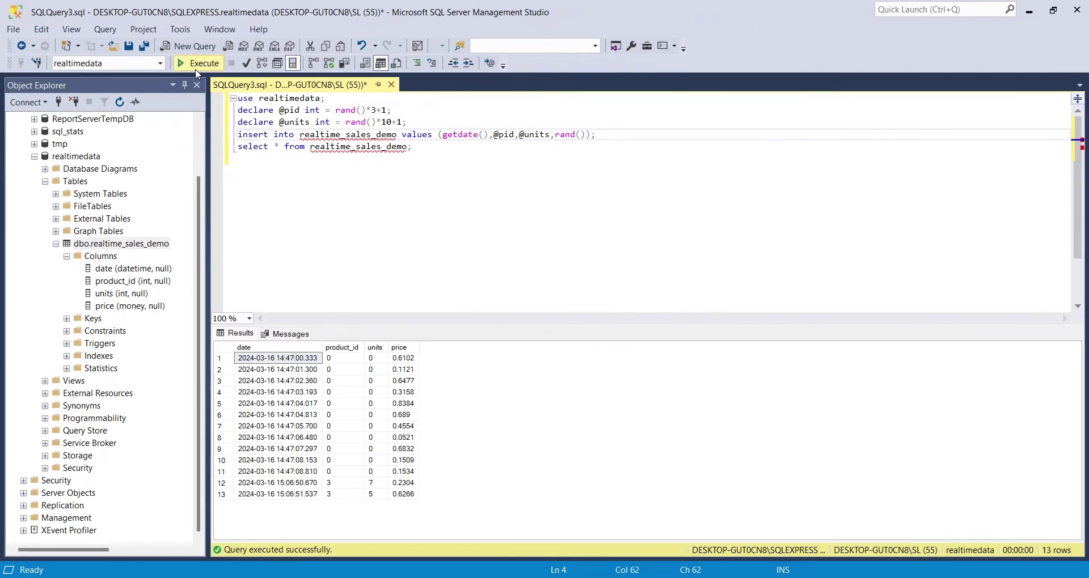
click(196, 68)
click(196, 68)
click(196, 68)
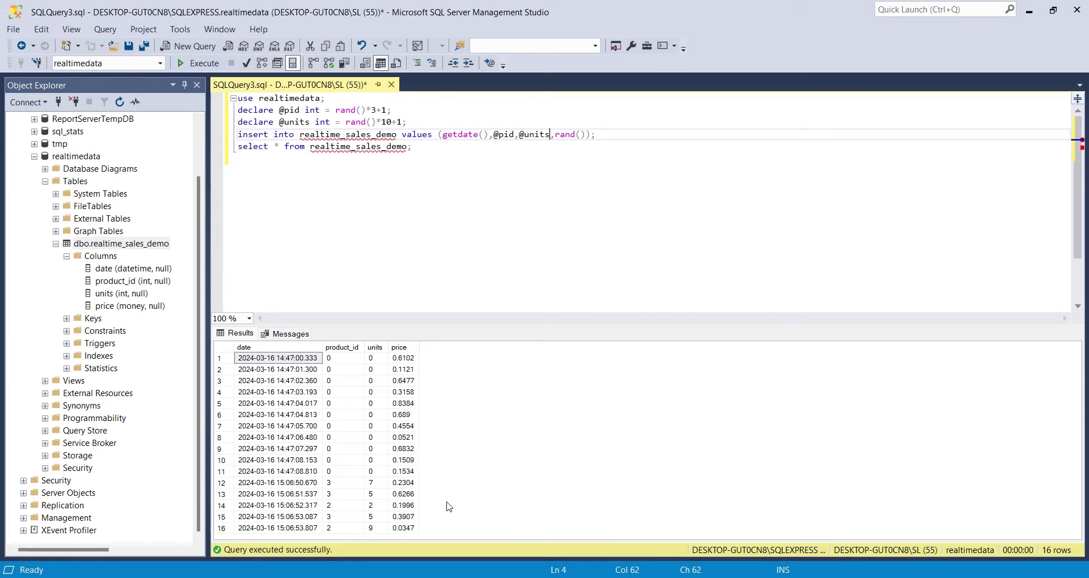
Step: Add 'delete from realtime_sales_demo;' after the use line and run to confirm one row remains
click(405, 227)
click(402, 99)
key(Return)
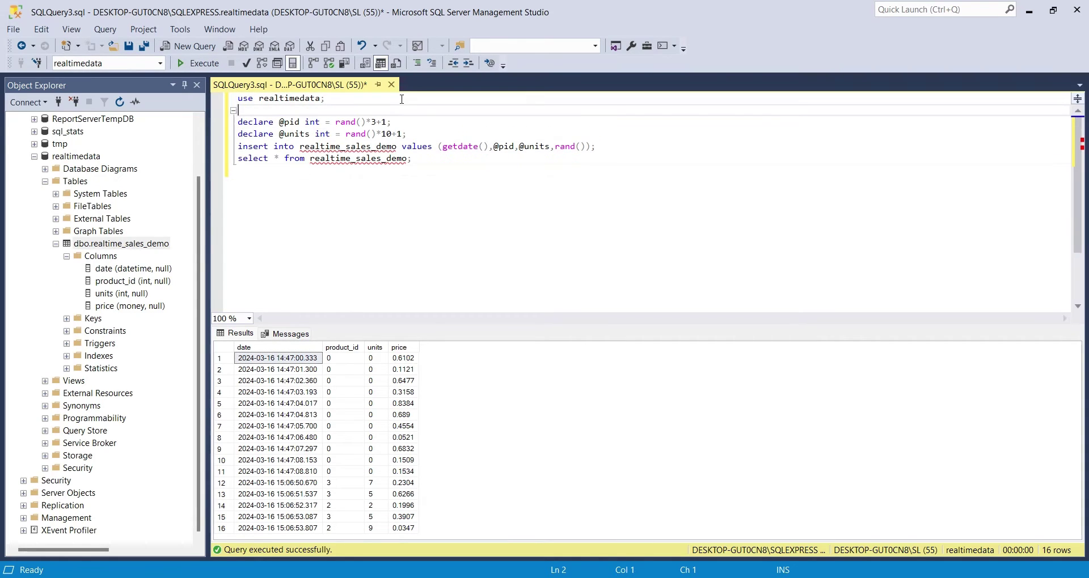
text(delete from realtime_)
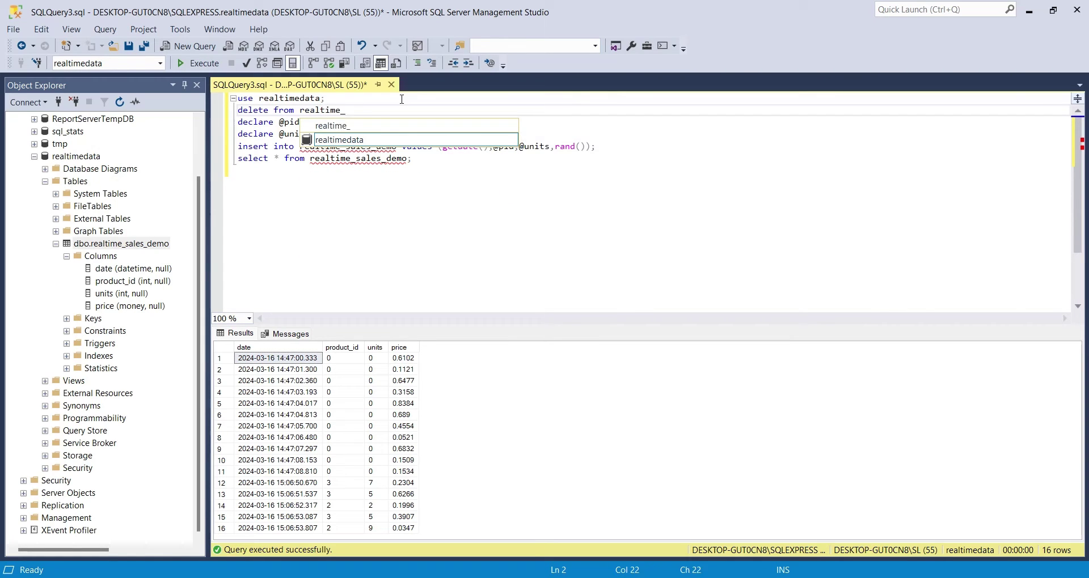
text(sales_demo;)
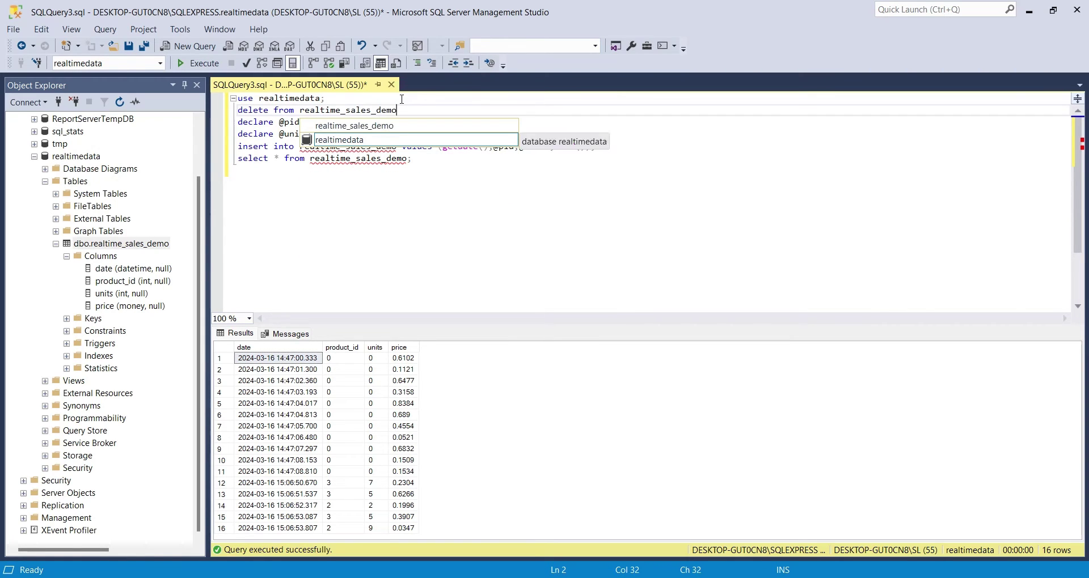
click(197, 65)
click(197, 64)
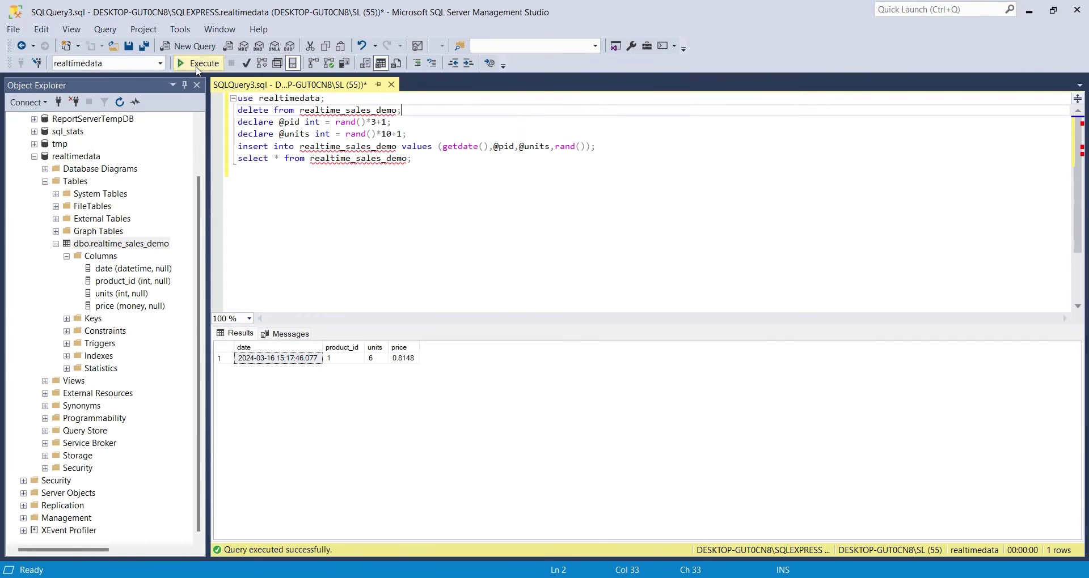
key(Delete)
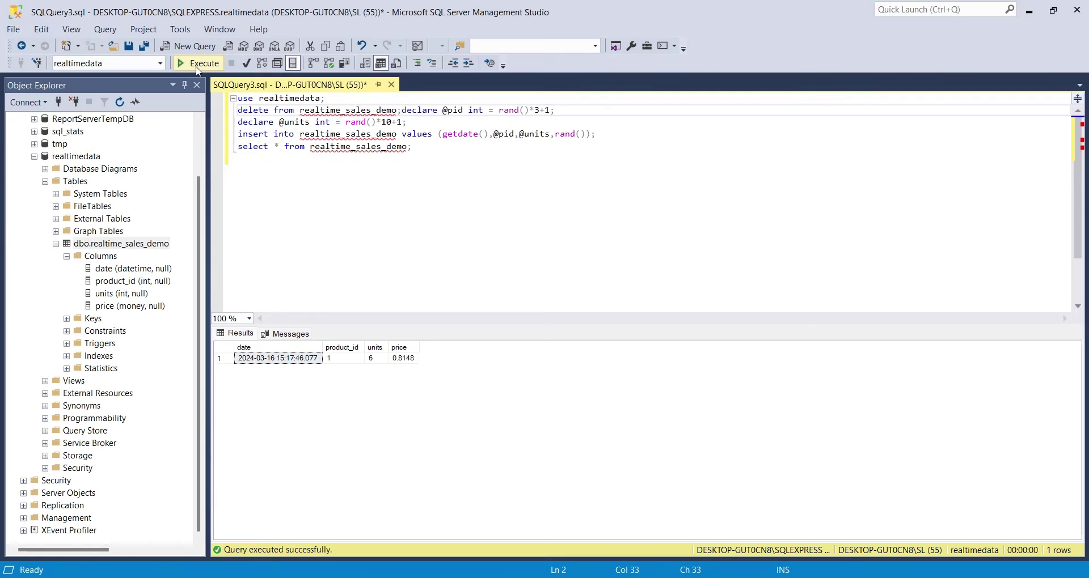
key(Return)
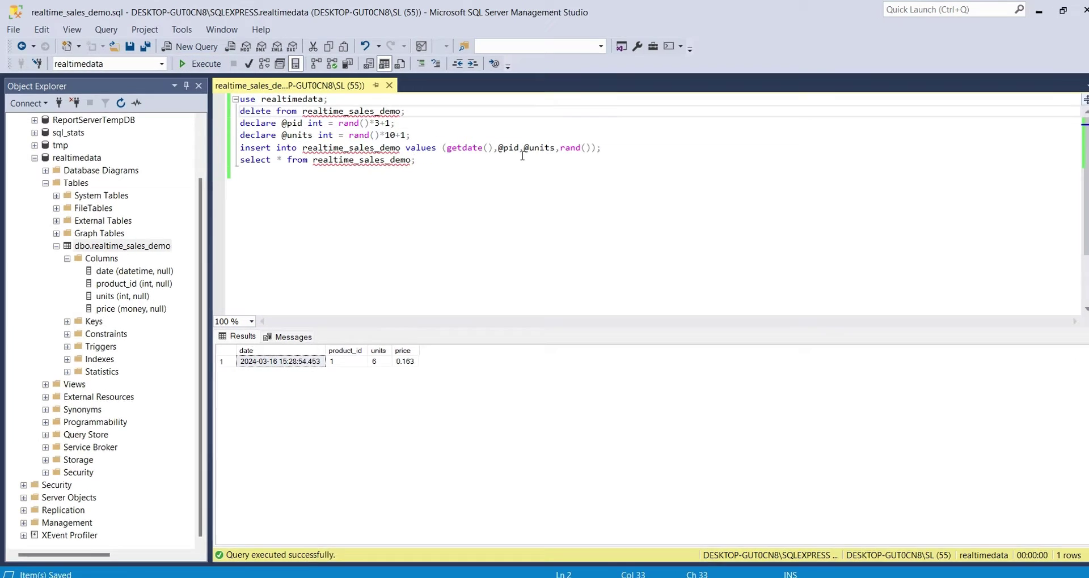
click(520, 134)
key(Return)
text(declare @price money)
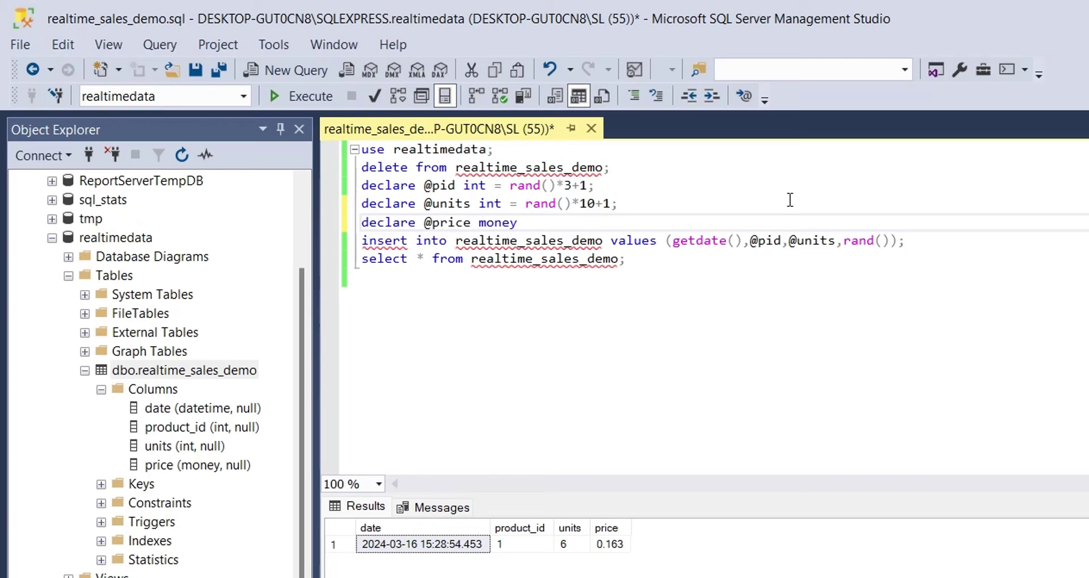
text( = )
text(0;)
key(BackSpace)
text(;)
key(Return)
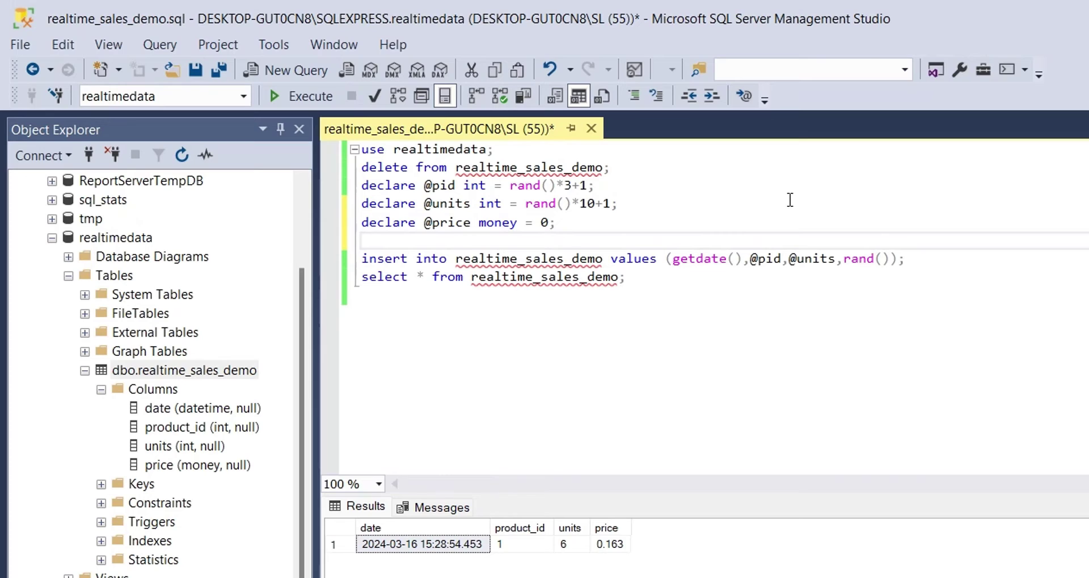
text(if @pid)
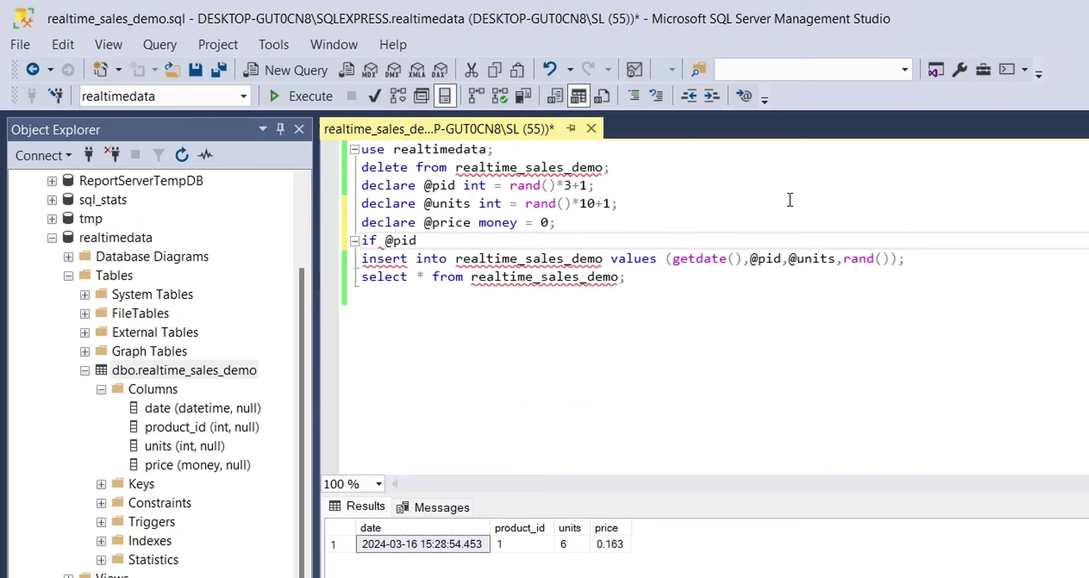
text( = 1)
key(Return)
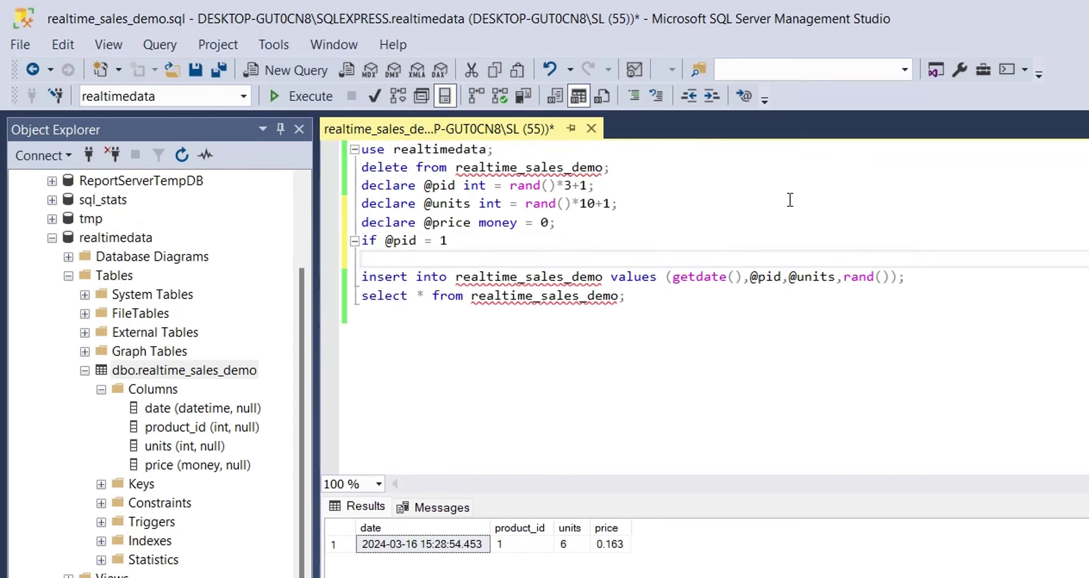
text(set @pr)
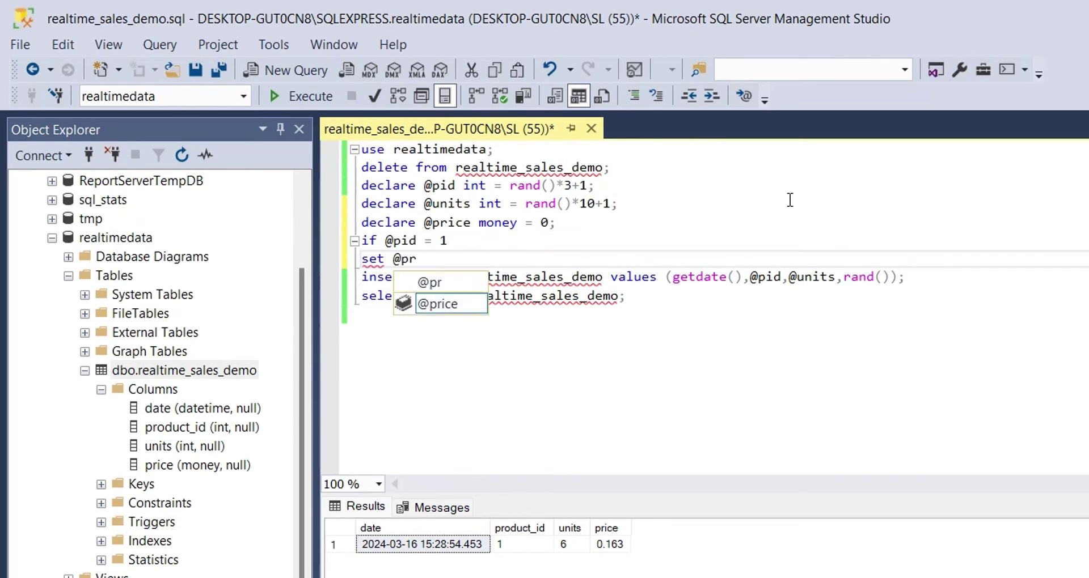
text(ice = )
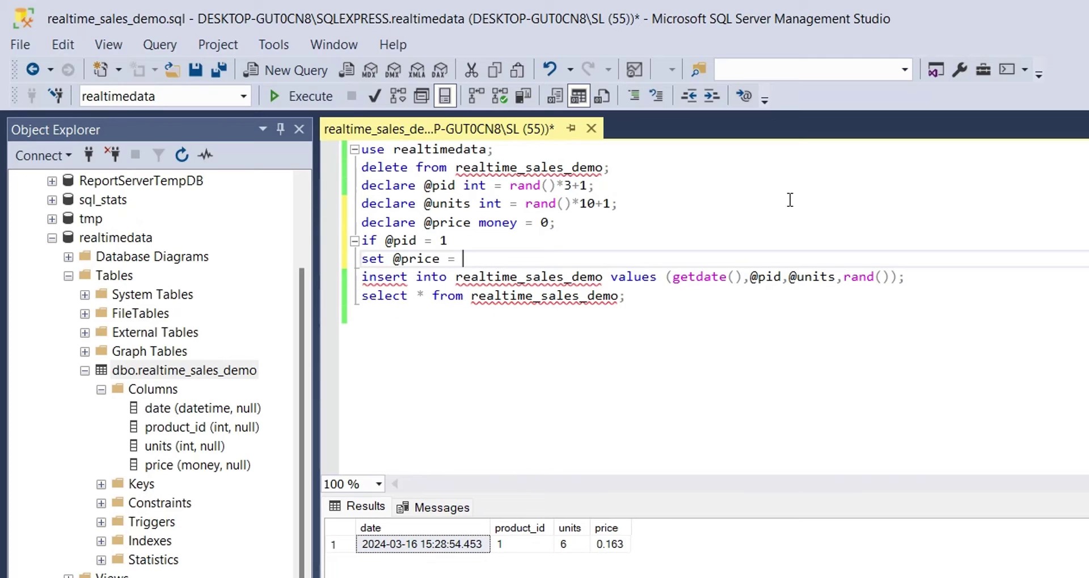
text(10.85 * @)
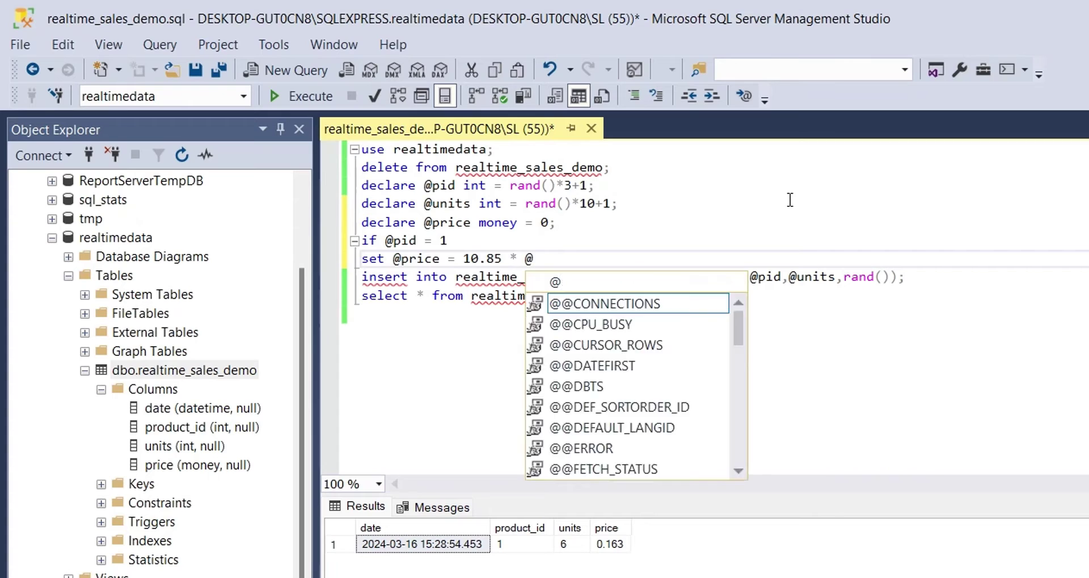
text(units)
key(Return)
text(else if @pid = 2)
key(Return)
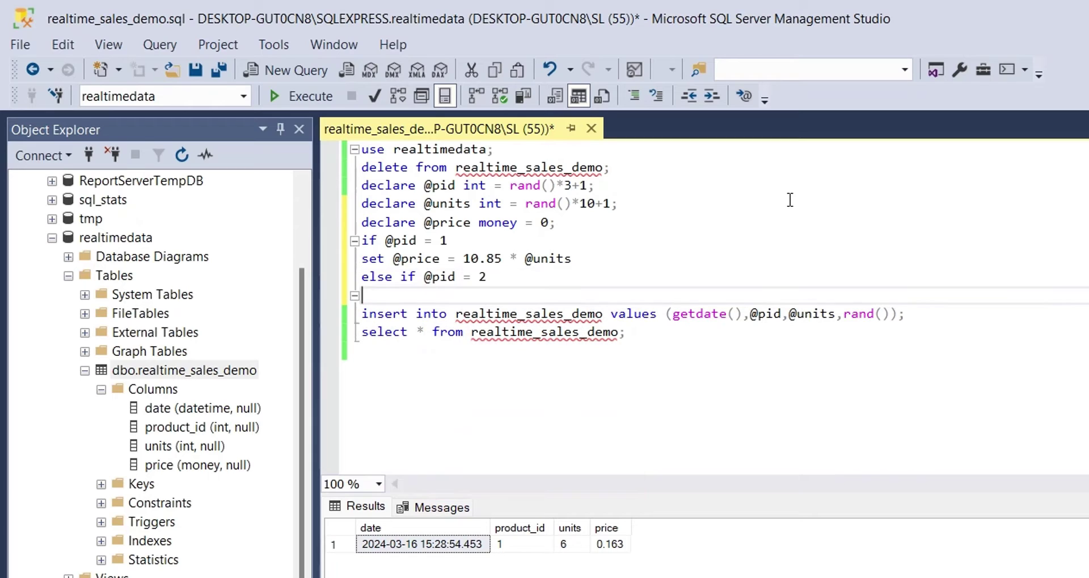
text(set @price =)
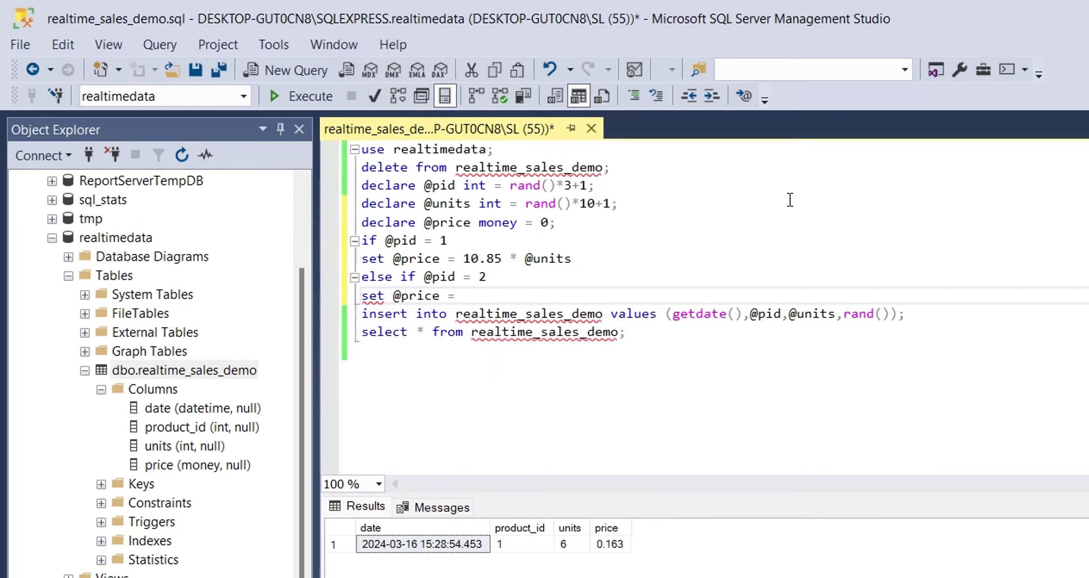
text( 5.99 * @units)
key(Return)
key(Return)
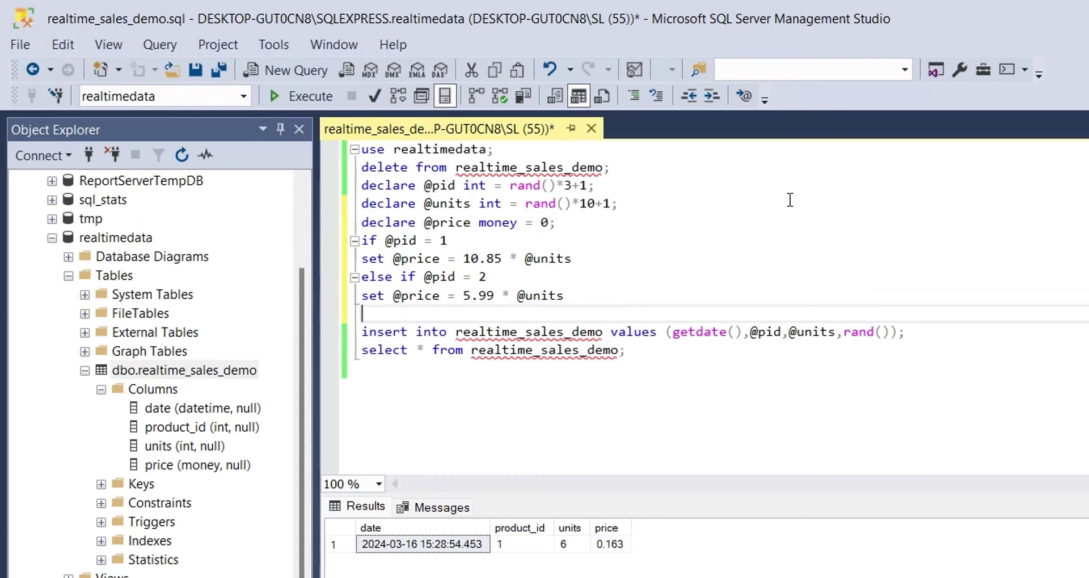
text(else if @)
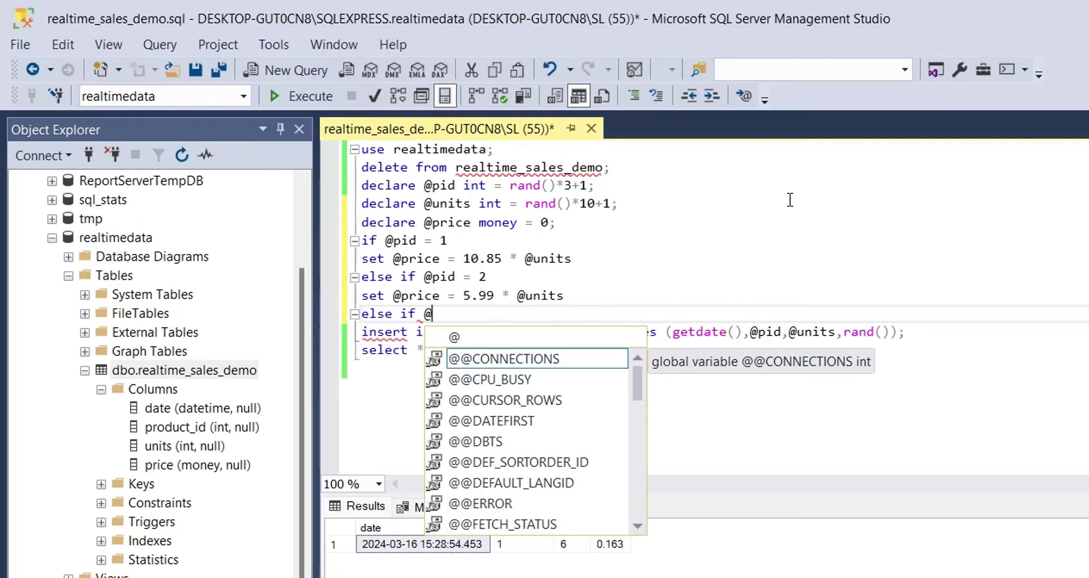
text(pid = 3)
key(Return)
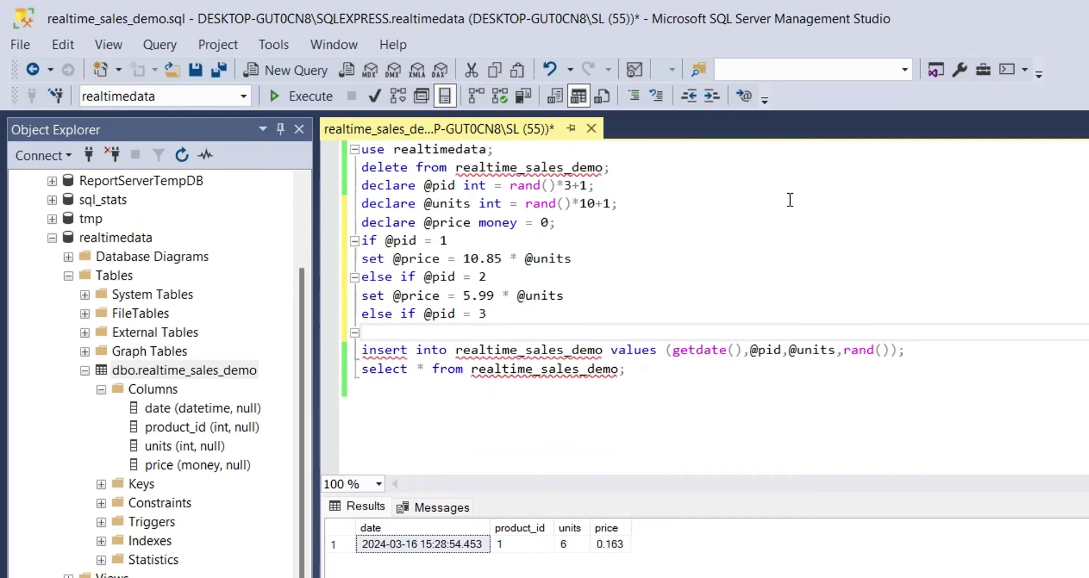
text(set @price = 8.5)
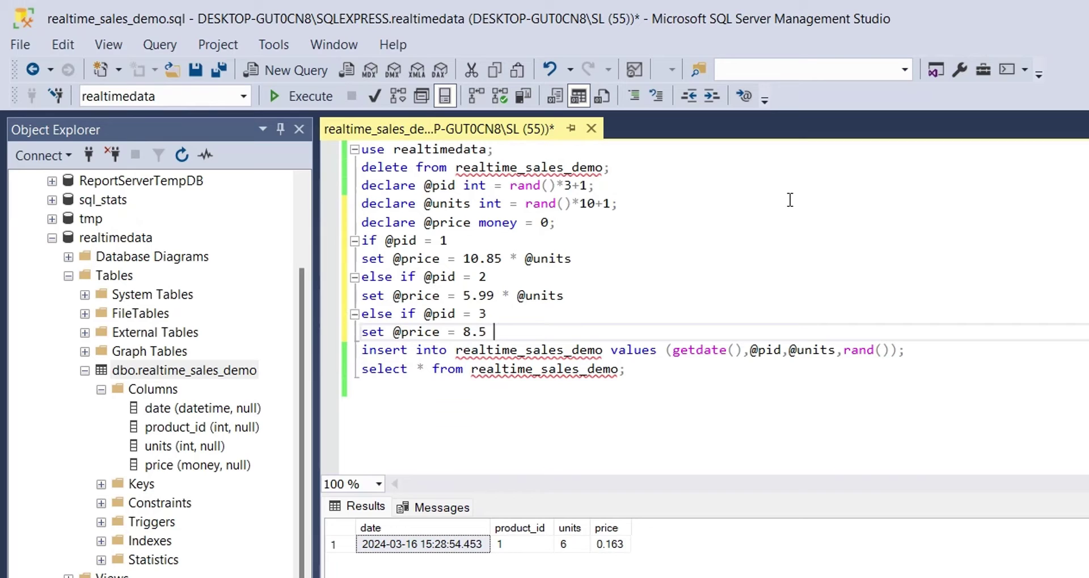
text( * @unit)
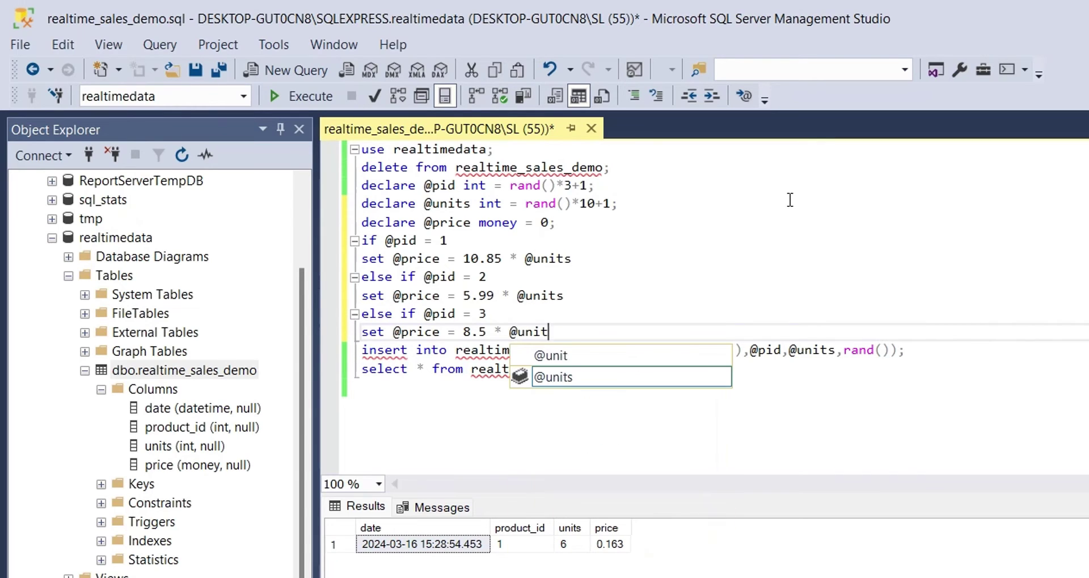
text(s)
key(Return)
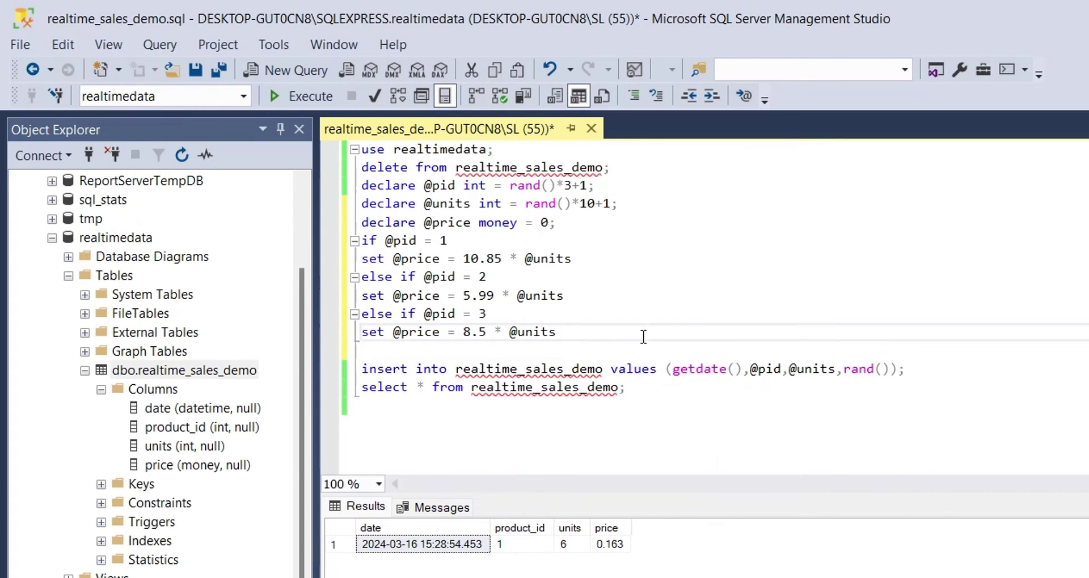
text(;)
click(616, 299)
text(;)
click(615, 255)
text(;)
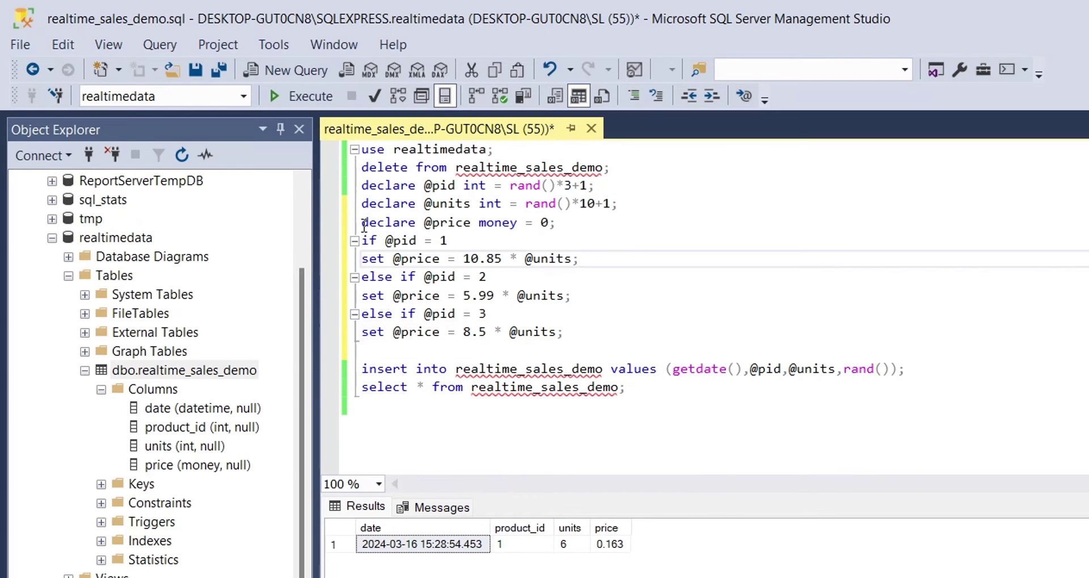
click(363, 224)
key(Return)
drag(425, 241, 473, 243)
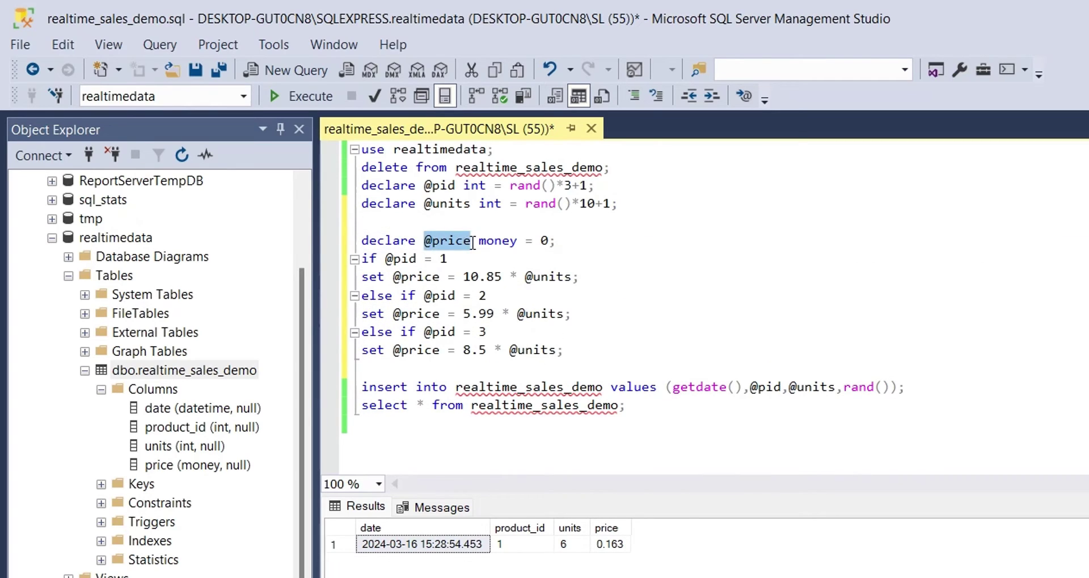
key(ctrl+c)
drag(844, 387, 892, 386)
key(ctrl+v)
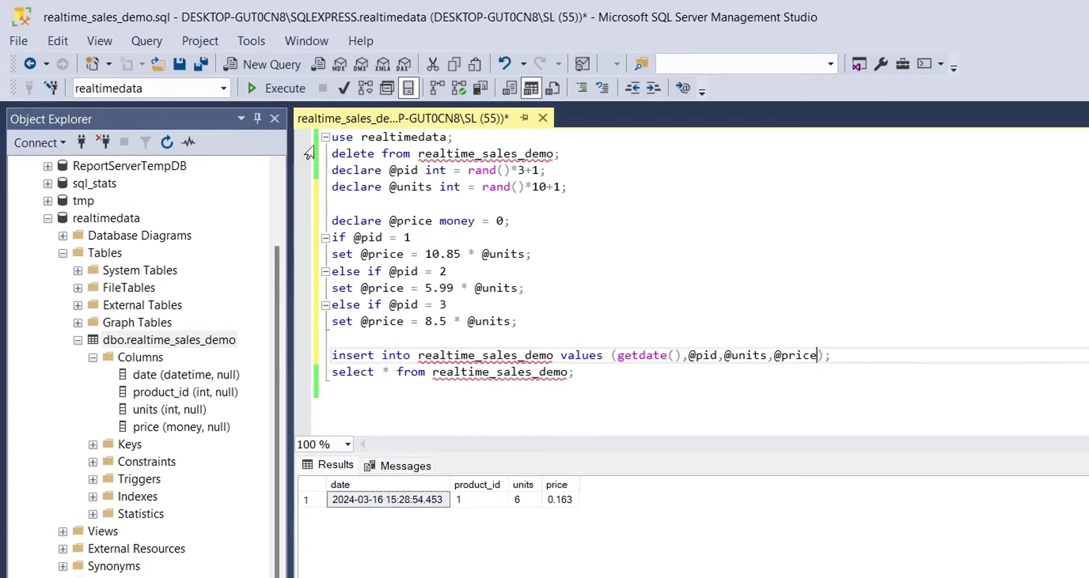
Step: Execute the script several times to check the computed prices
click(301, 100)
click(197, 67)
click(198, 67)
click(197, 67)
scroll(475, 242, down, 1)
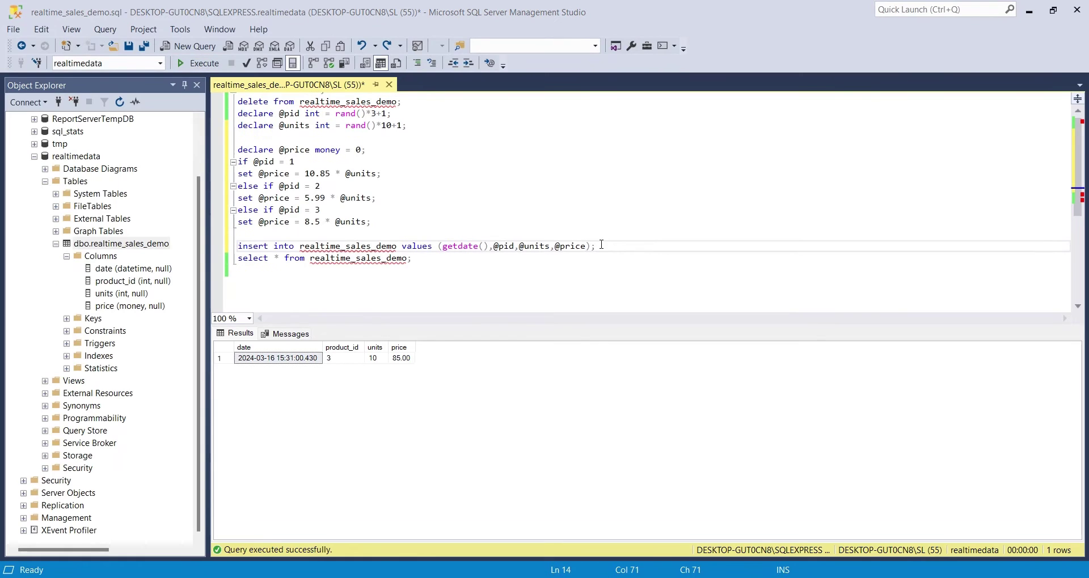
click(603, 240)
Step: Wrap the insert statement in a while (1=1) begin … end loop
key(Return)
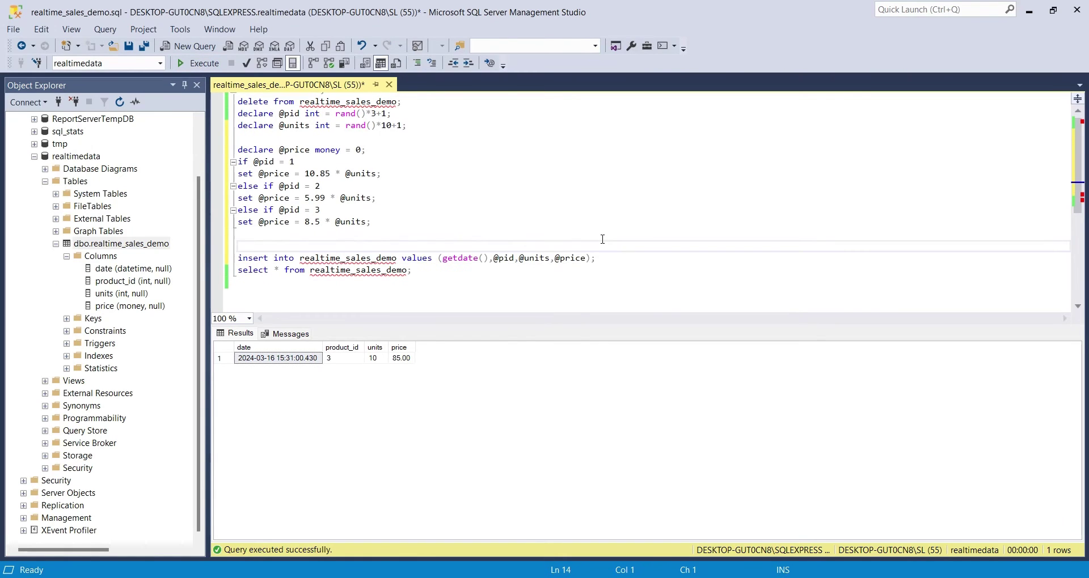
text(while (1=1))
key(Return)
text(be)
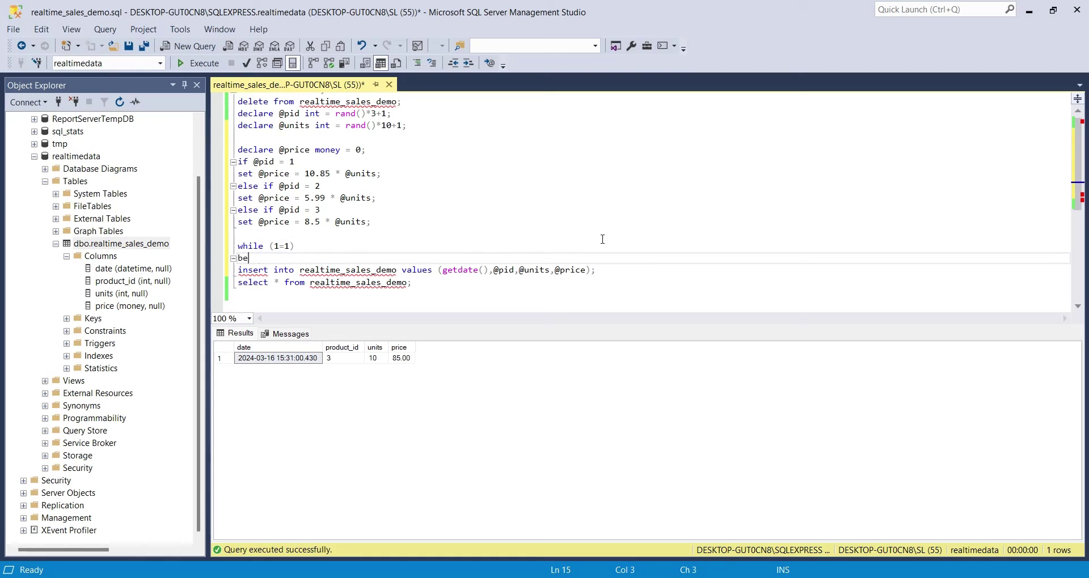
text(gin)
click(597, 271)
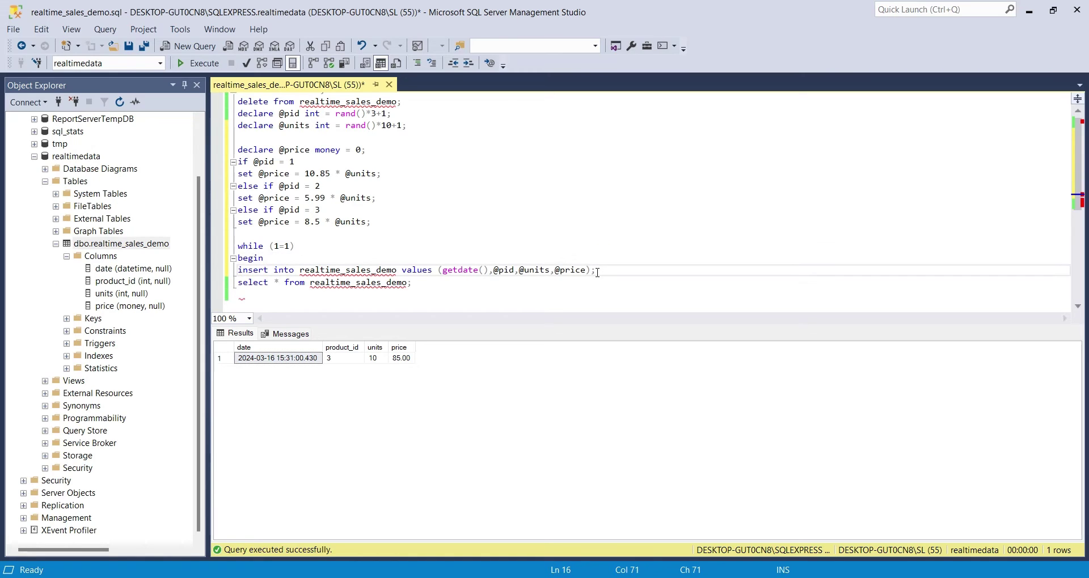
key(Return)
text(end)
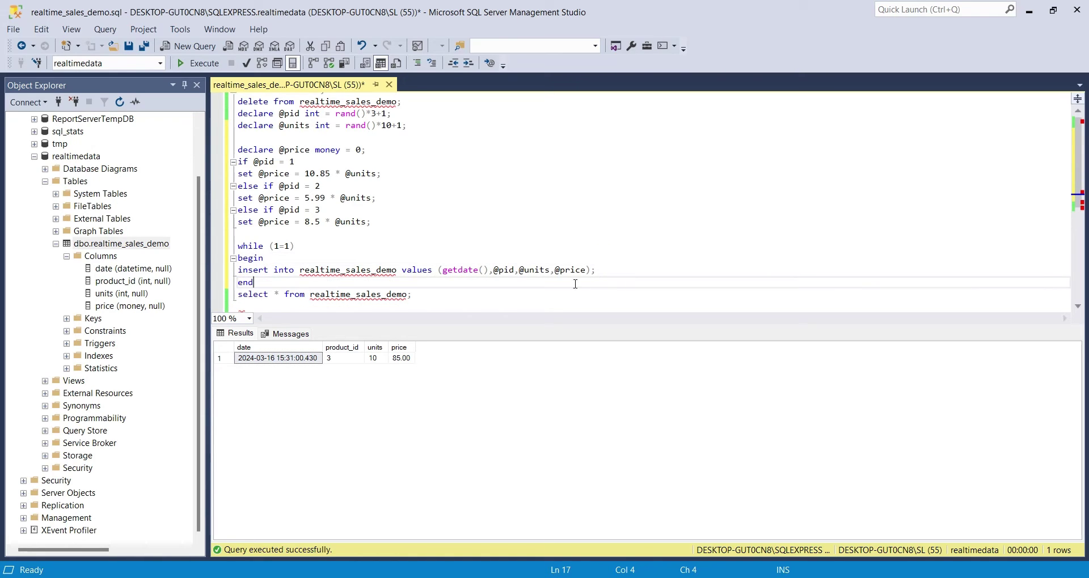
click(445, 258)
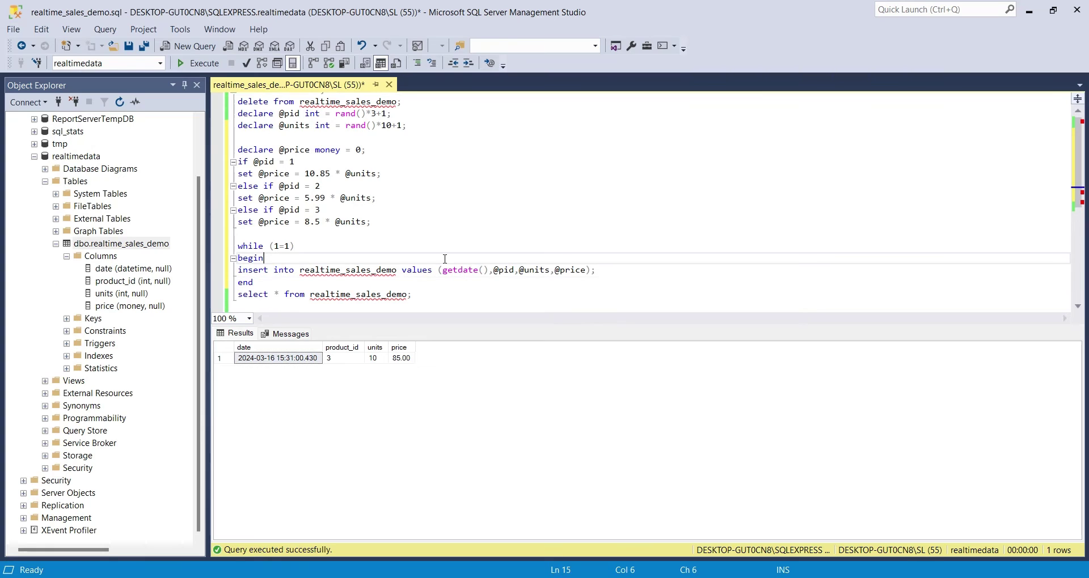
Step: Execute the endless insert loop, then cancel the query after many rows are added
click(198, 63)
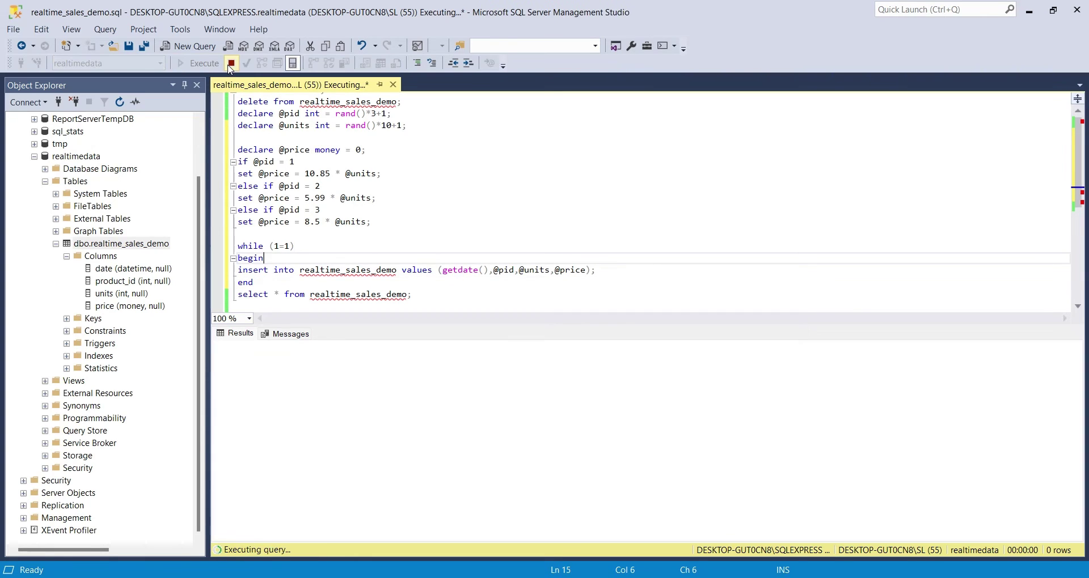
click(231, 64)
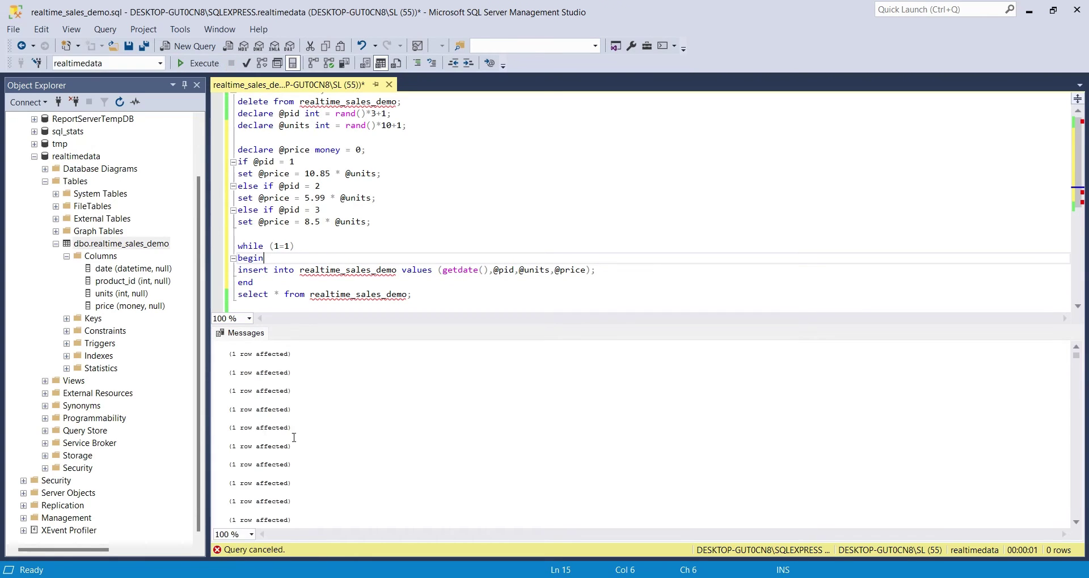
scroll(363, 292, down, 2)
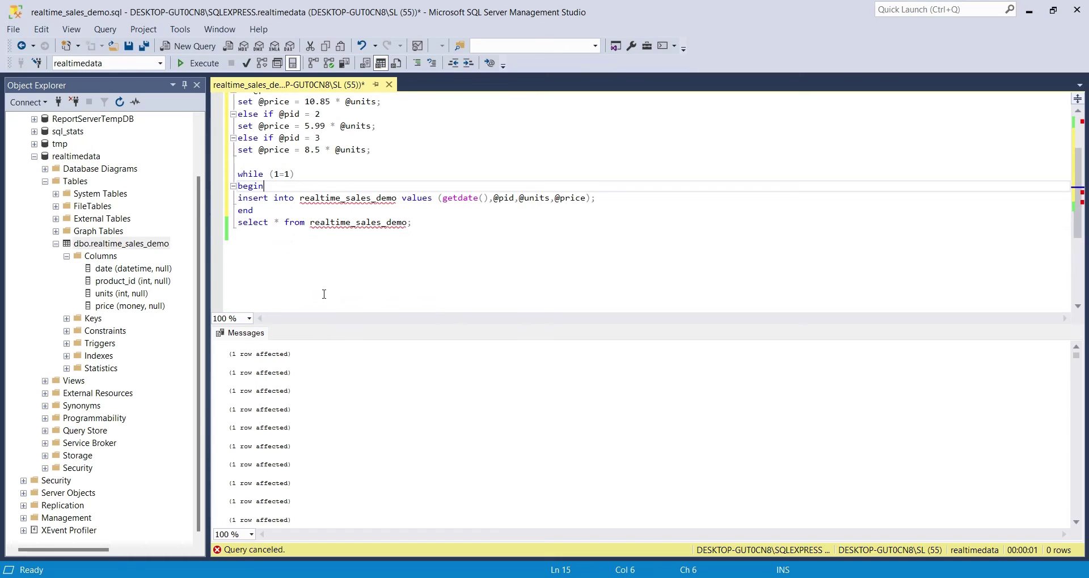
scroll(324, 294, up, 3)
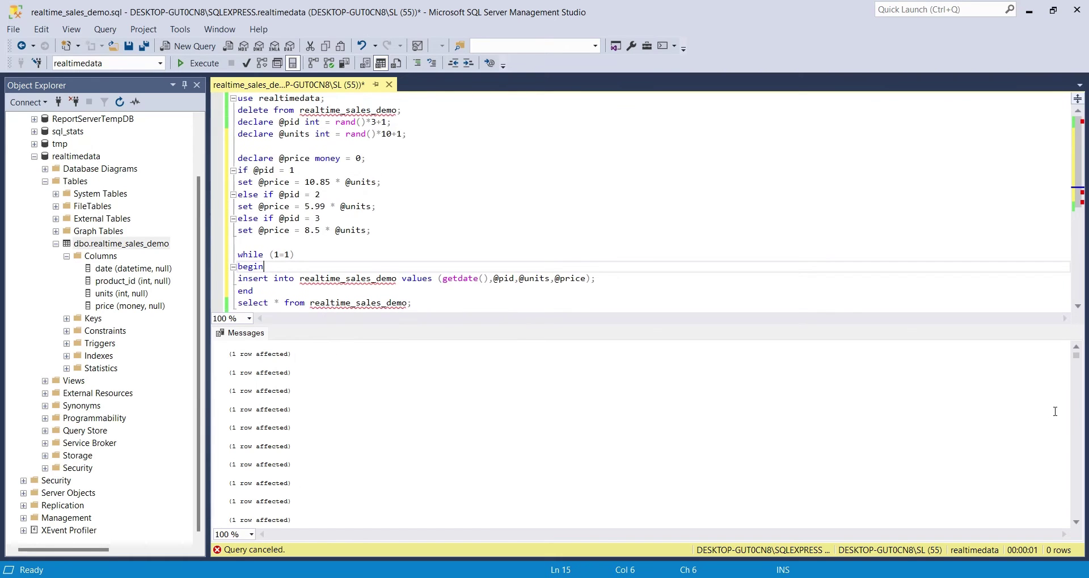
mouse_move(1076, 356)
mouse_down()
mouse_move(1086, 550)
mouse_move(1077, 356)
mouse_up()
Step: Add waitfor delay '00:00:00'; on a new line after begin
scroll(293, 284, down, 1)
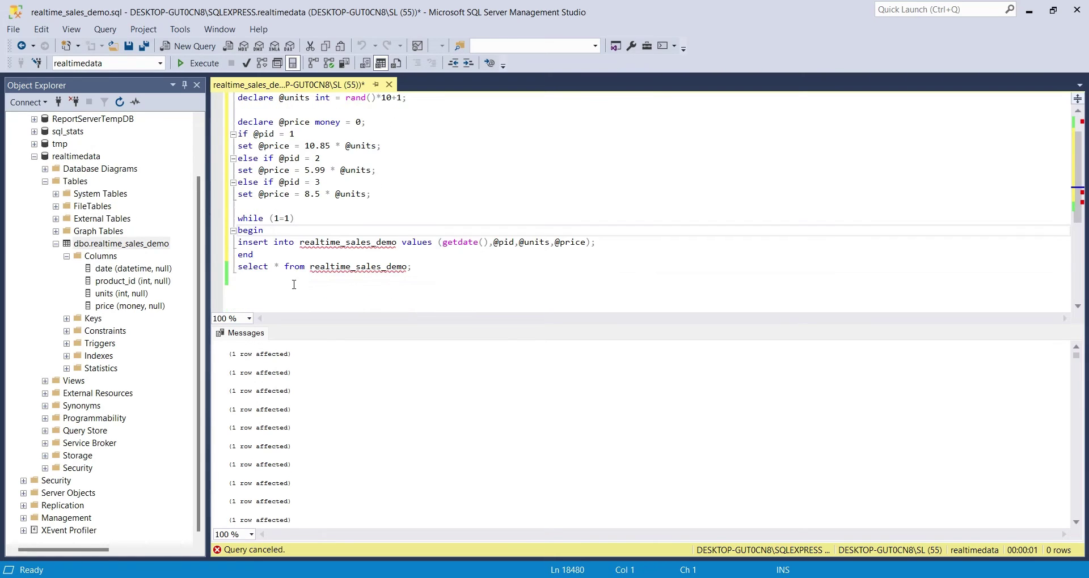
click(559, 232)
key(Return)
text(d)
key(BackSpace)
text(waitfor delay)
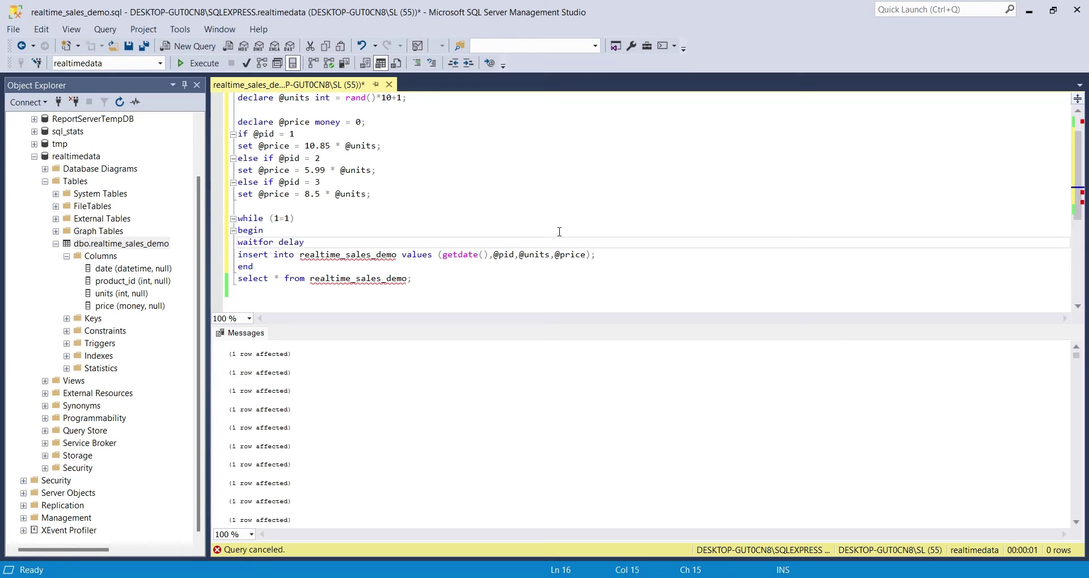
text( '00)
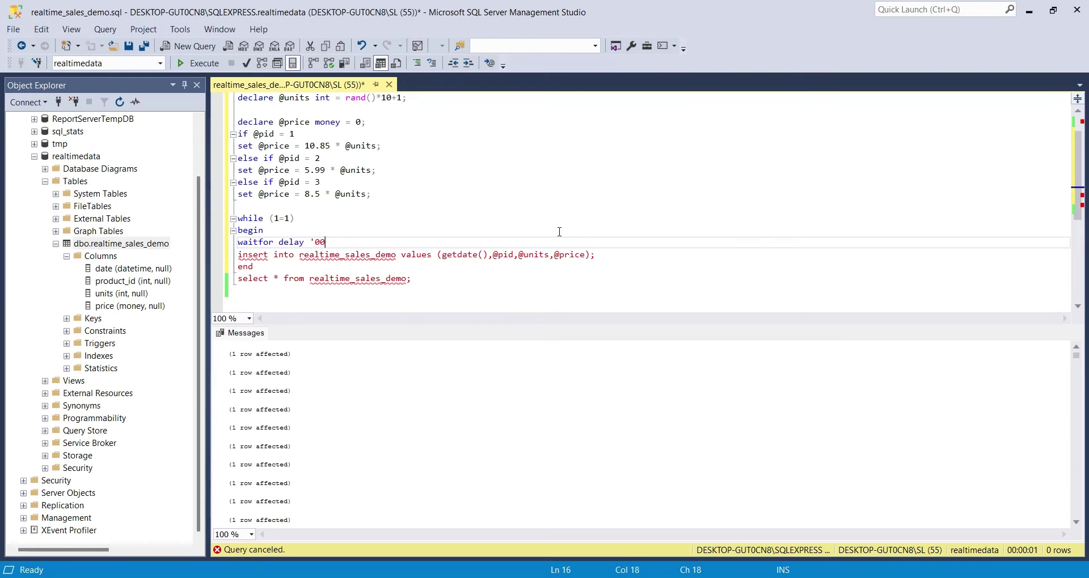
text(:00:00')
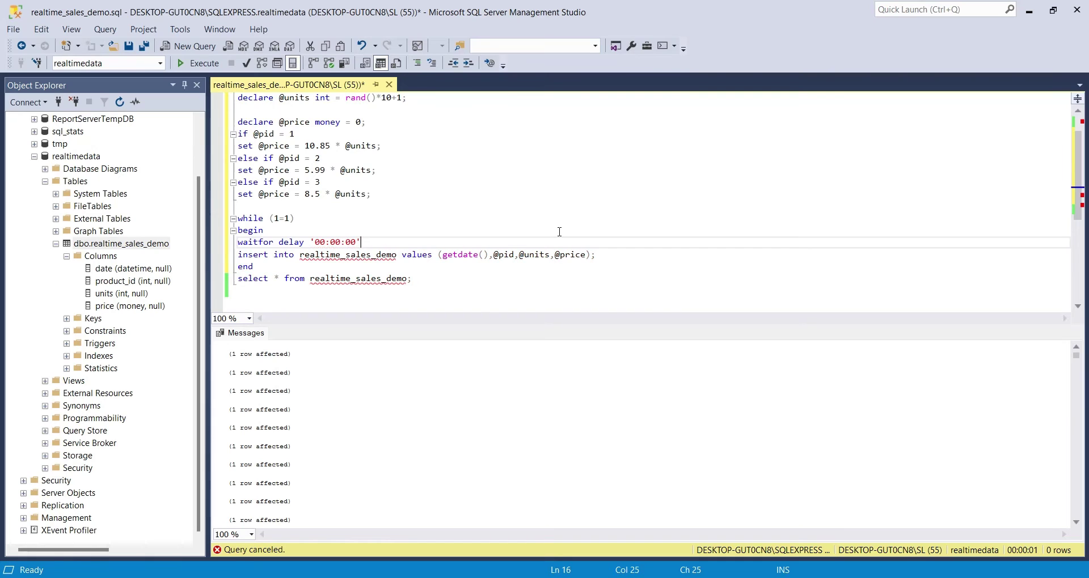
text(;)
Step: Indent the waitfor and insert lines inside the loop
click(238, 242)
key(Tab)
click(238, 255)
key(Tab)
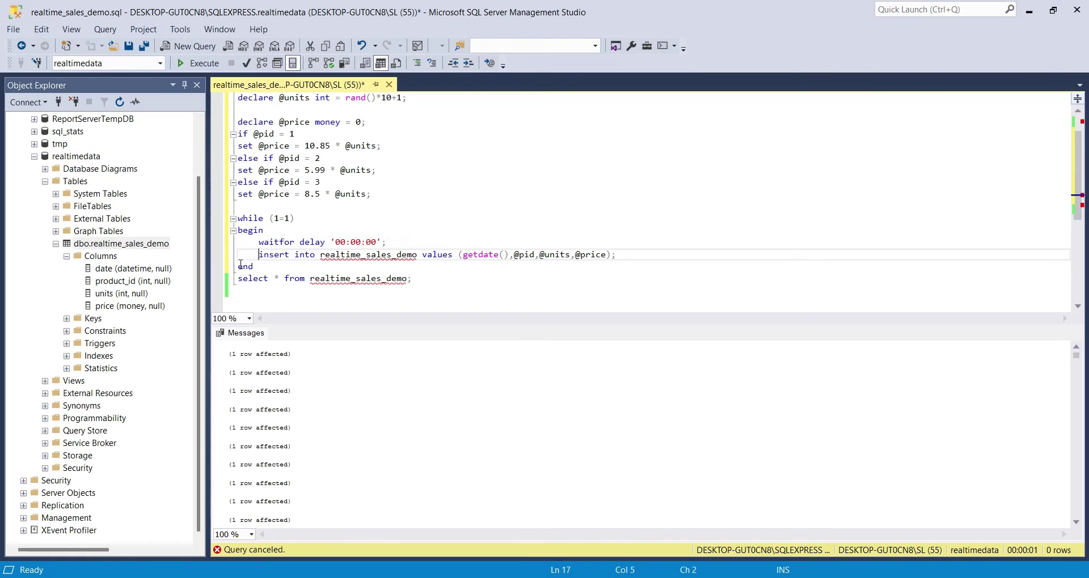
click(405, 245)
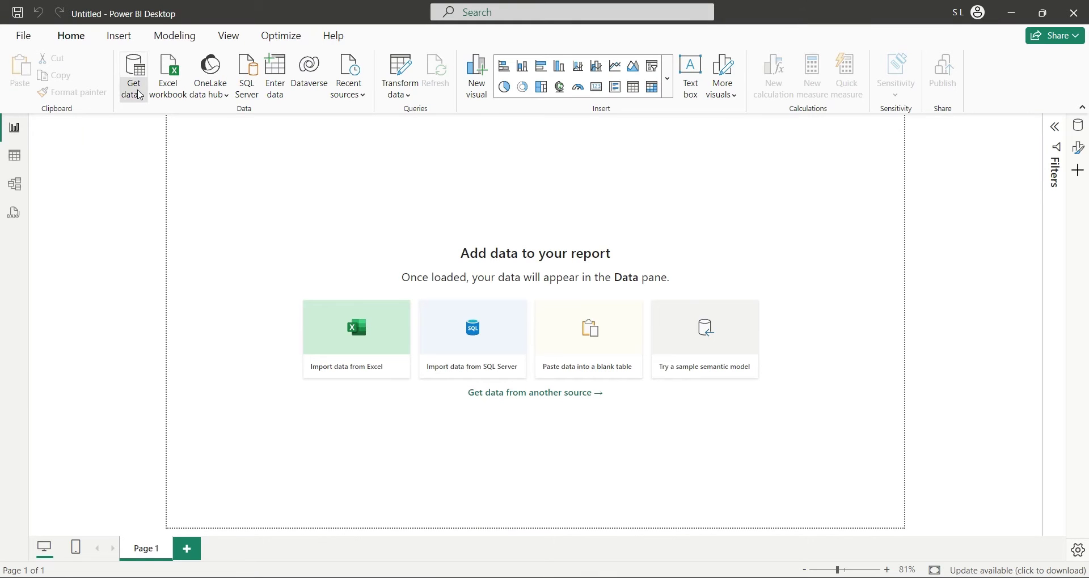
Step: Choose SQL Server from the Get data list on the Home ribbon
click(136, 90)
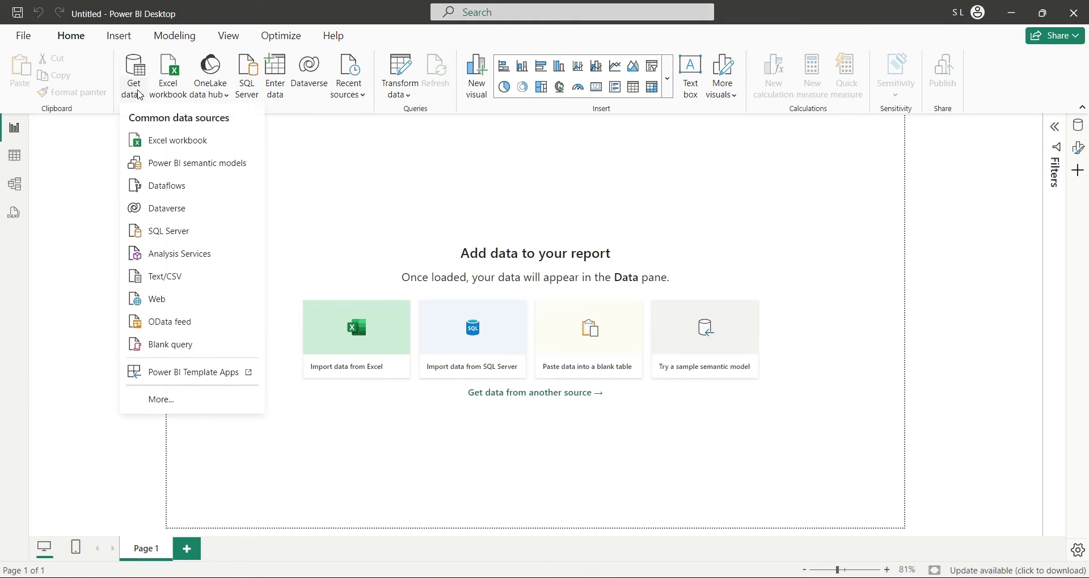
click(168, 232)
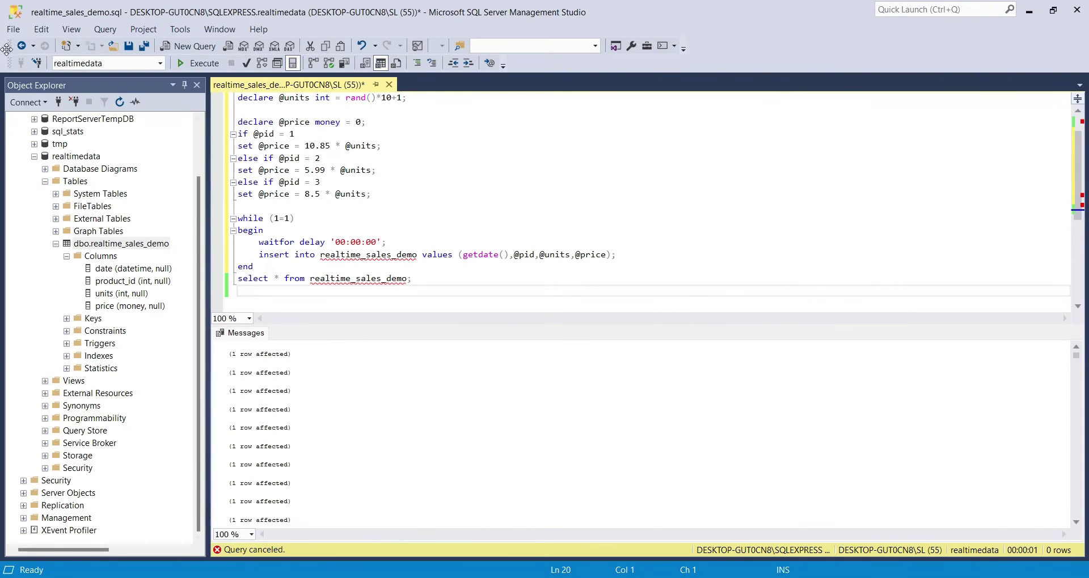
scroll(60, 119, up, 2)
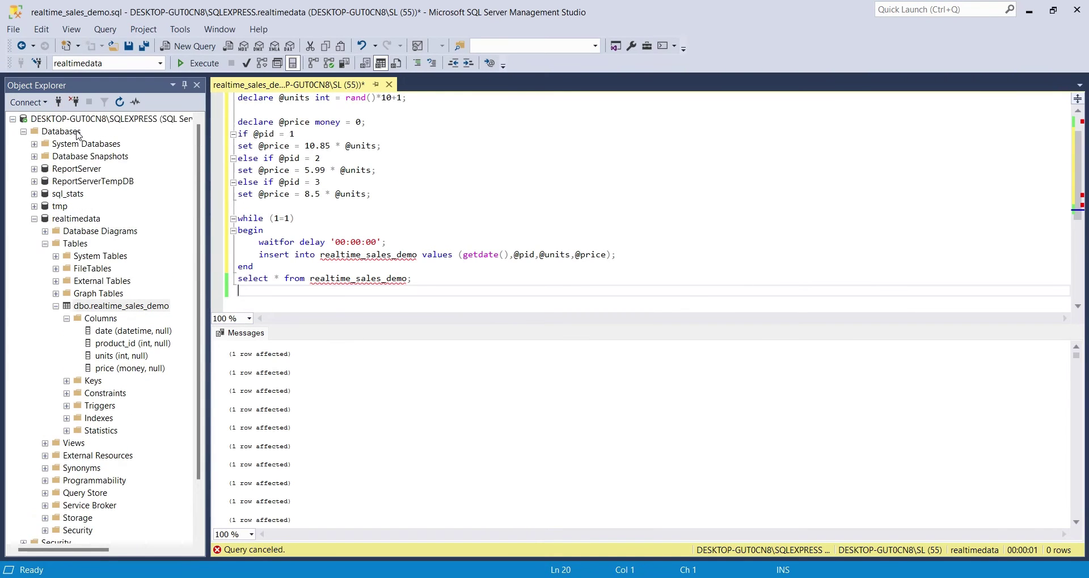
right_click(80, 120)
click(117, 130)
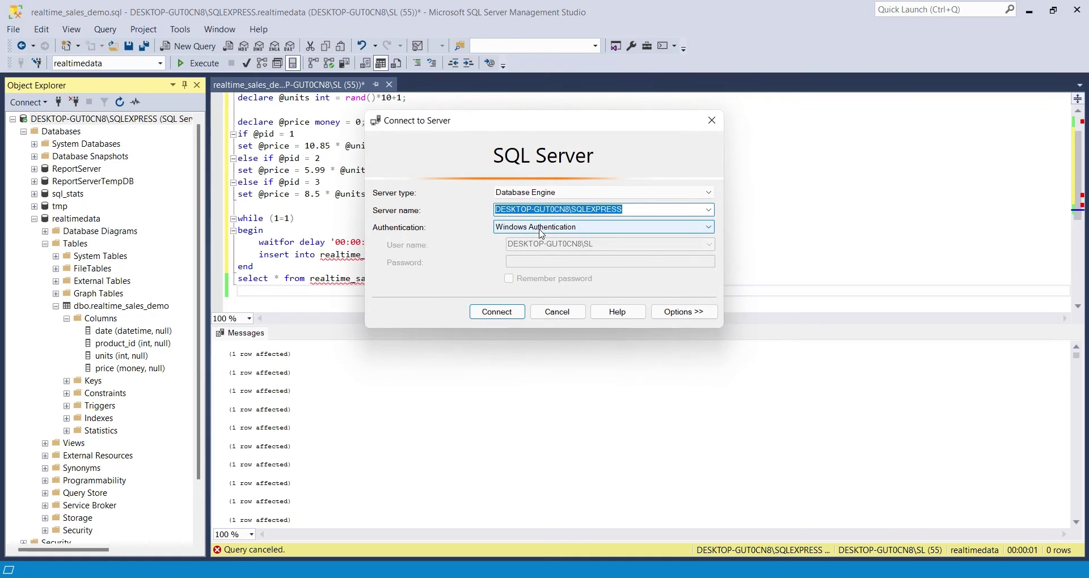
click(556, 312)
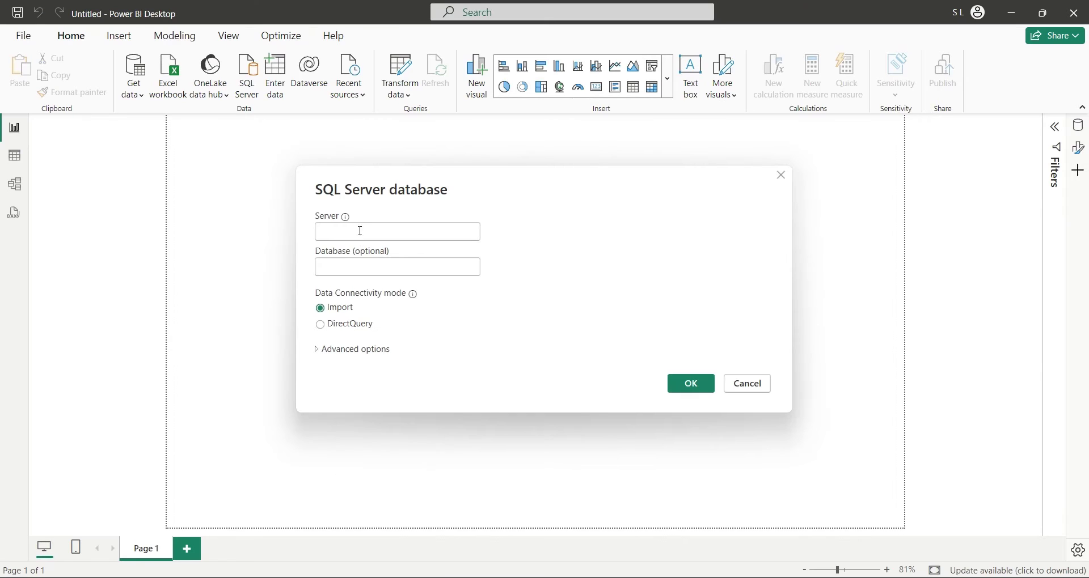
Step: Connect to the pasted SQLEXPRESS server's realtimedata database in DirectQuery mode
click(361, 231)
text(DESKTOP-5UT0CN8\SQLEXPRESS)
click(367, 270)
text(realtimedata)
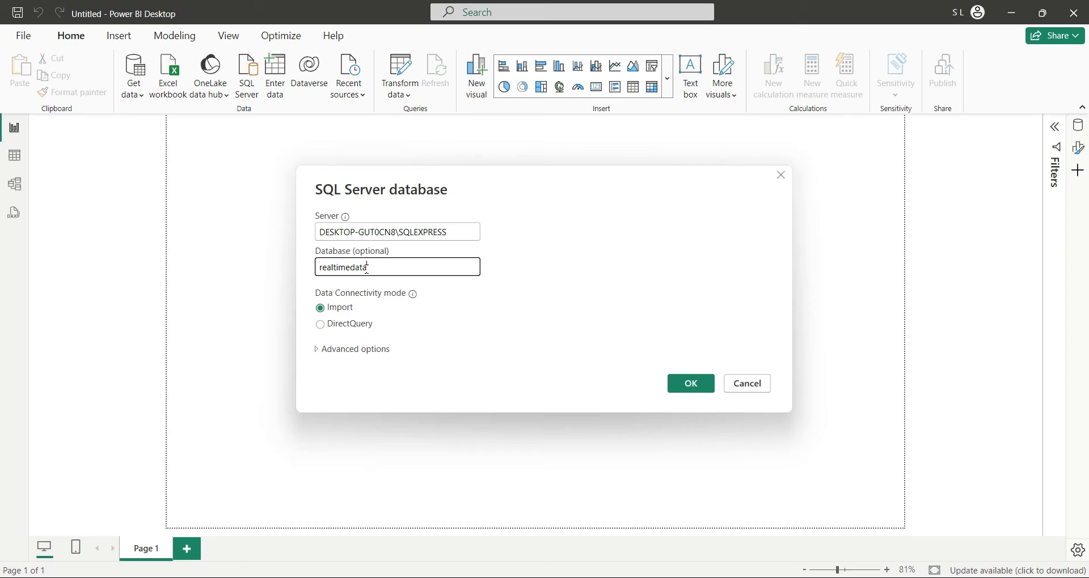
click(322, 328)
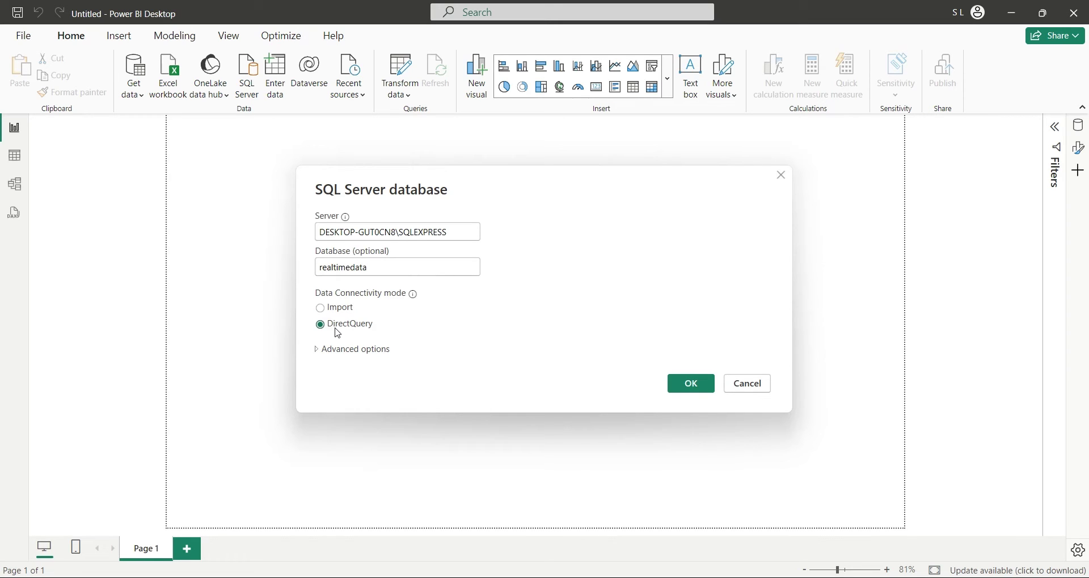
click(675, 385)
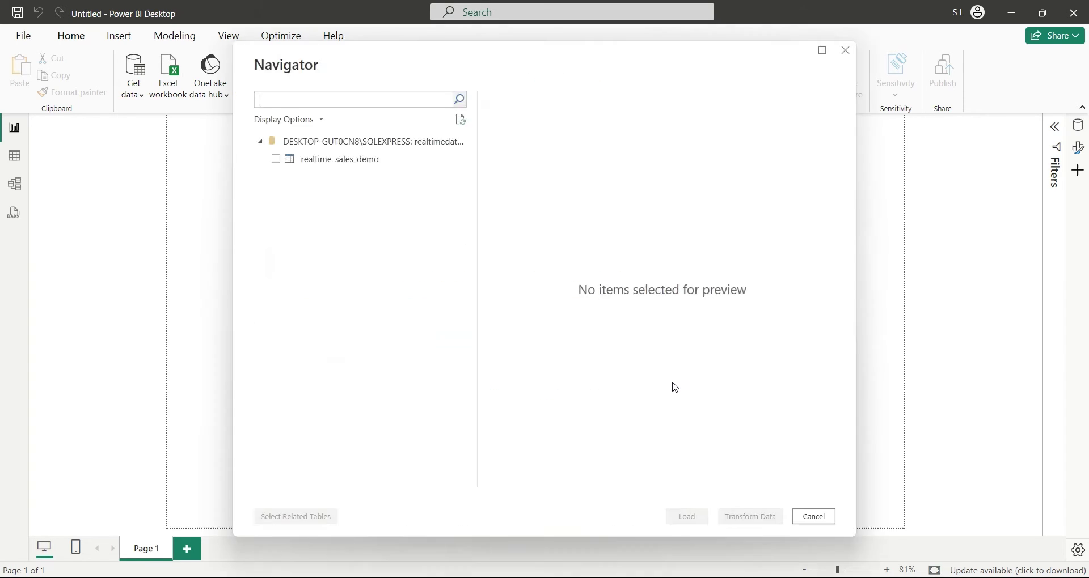
Step: Load the realtime_sales_demo table and expand its fields in the Data pane
click(276, 159)
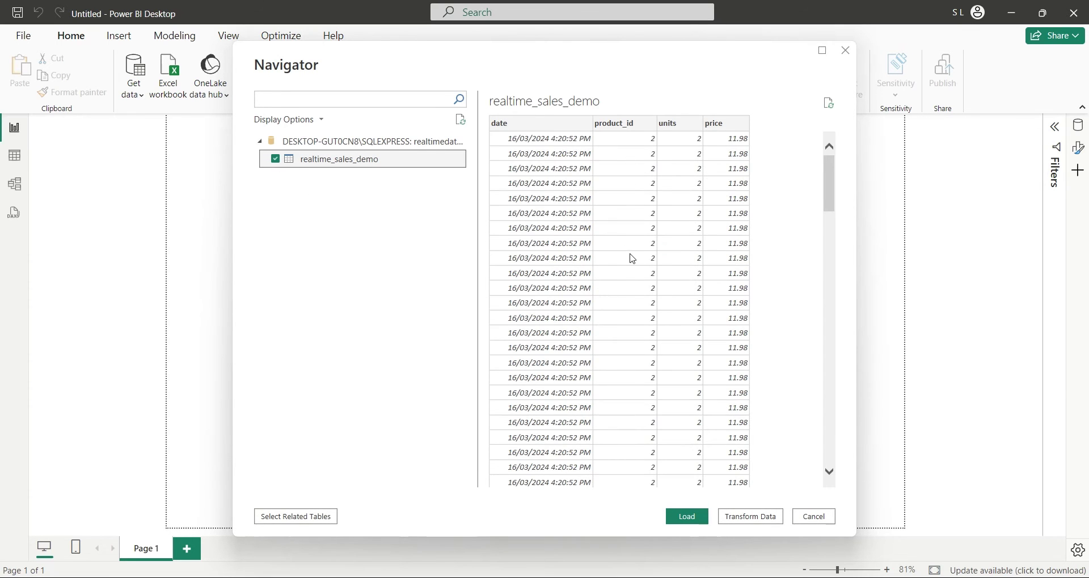
scroll(633, 272, down, 10)
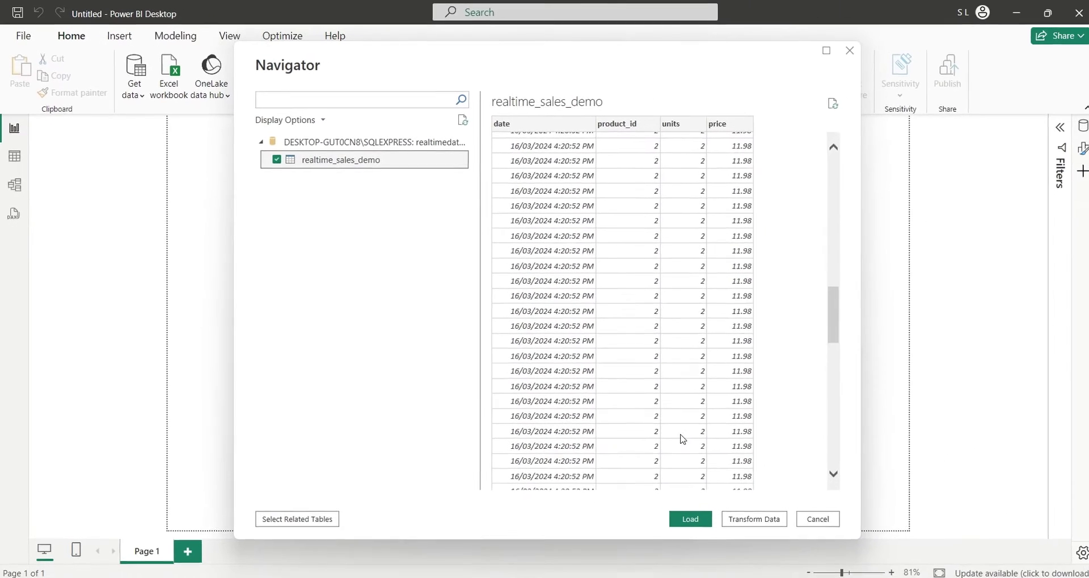
scroll(676, 431, down, 5)
scroll(676, 431, down, 3)
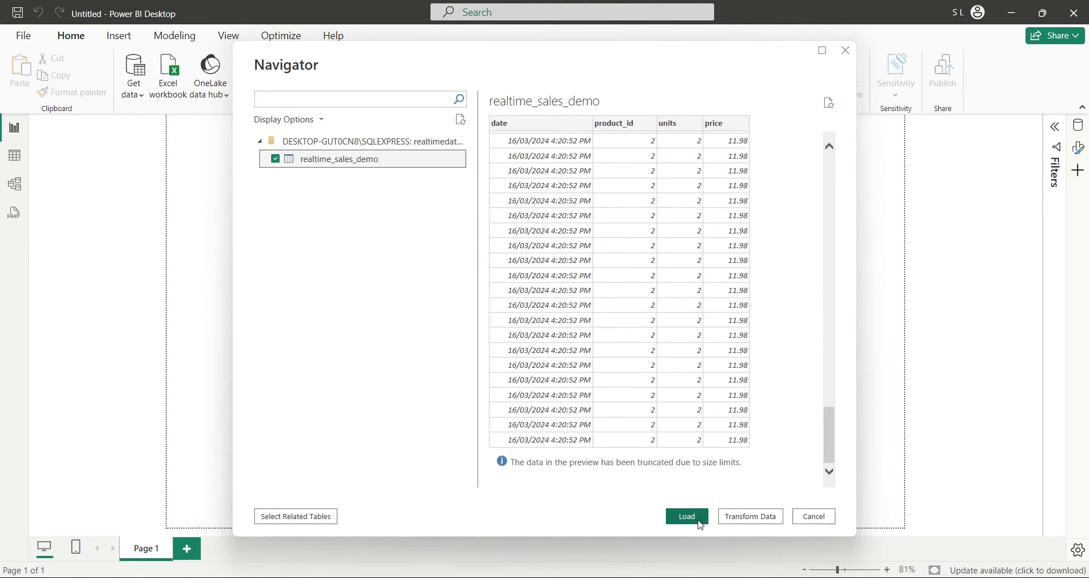
click(700, 522)
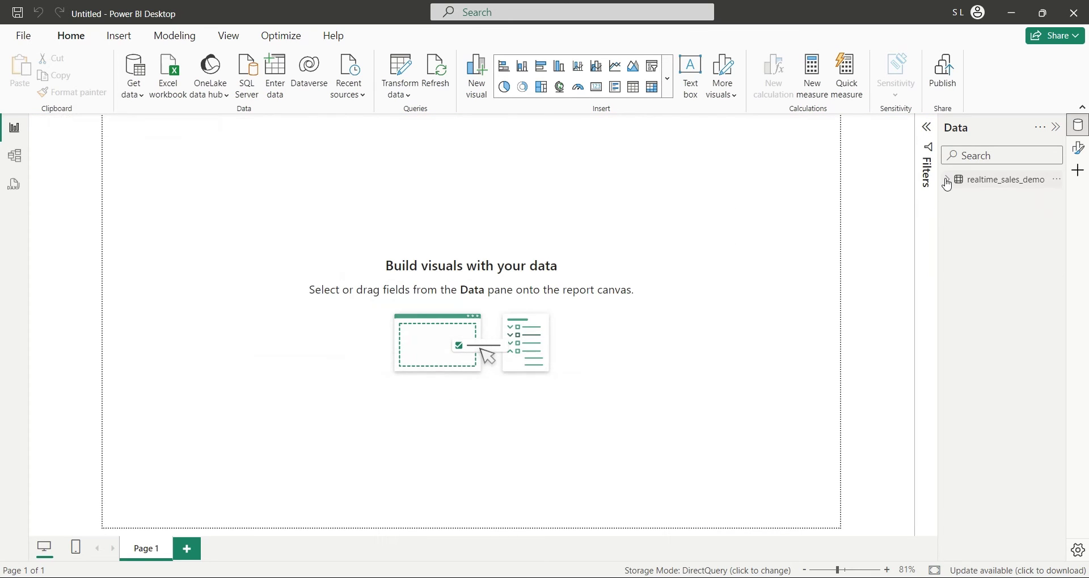
click(957, 181)
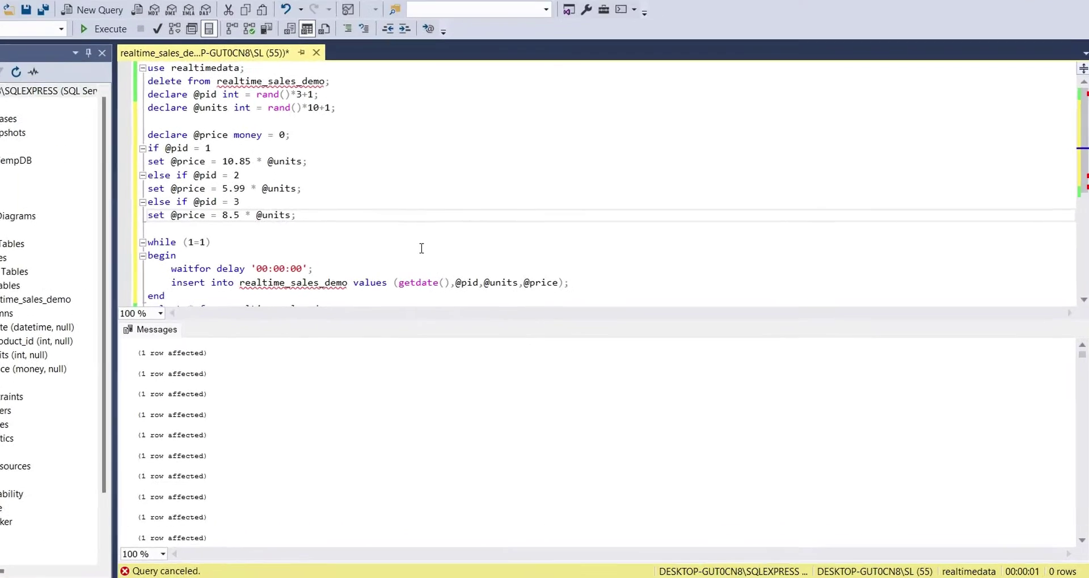
click(421, 249)
scroll(421, 248, down, 2)
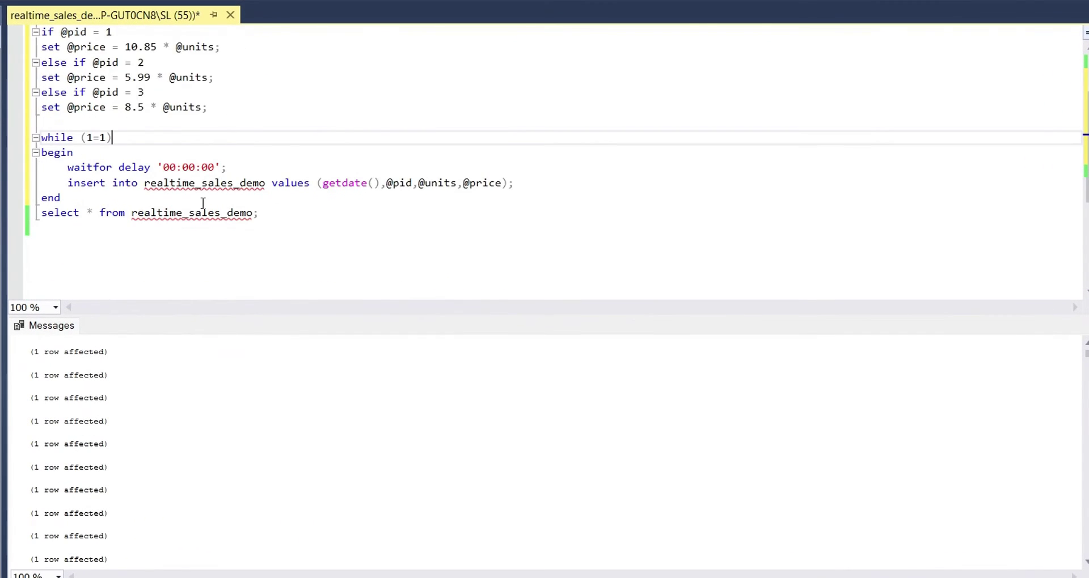
scroll(292, 220, up, 2)
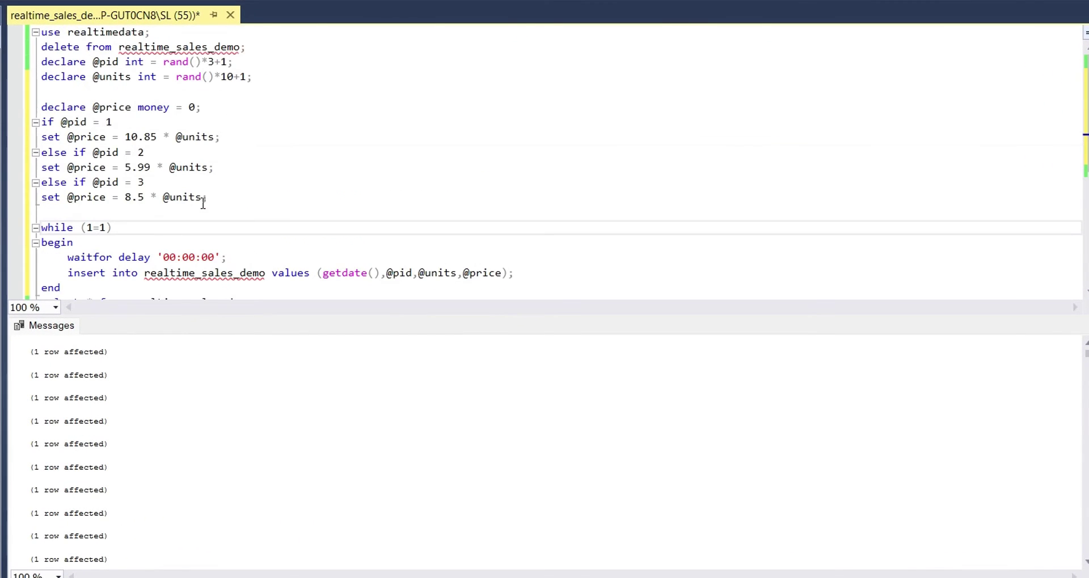
click(210, 109)
key(Return)
key(Return)
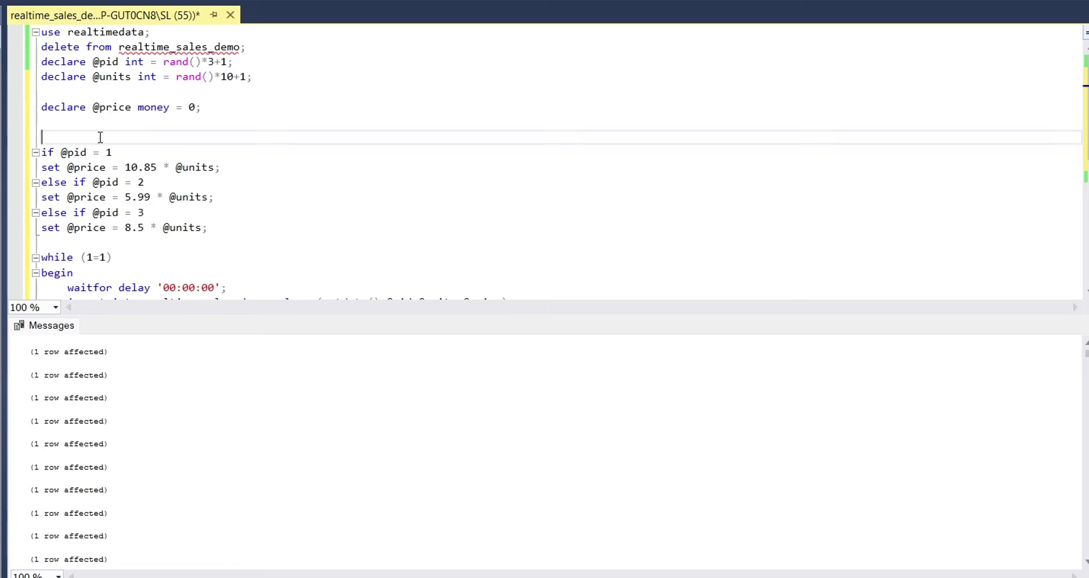
text(set@pid)
key(BackSpace)
key(BackSpace)
key(BackSpace)
key(BackSpace)
text(@pid = rand()
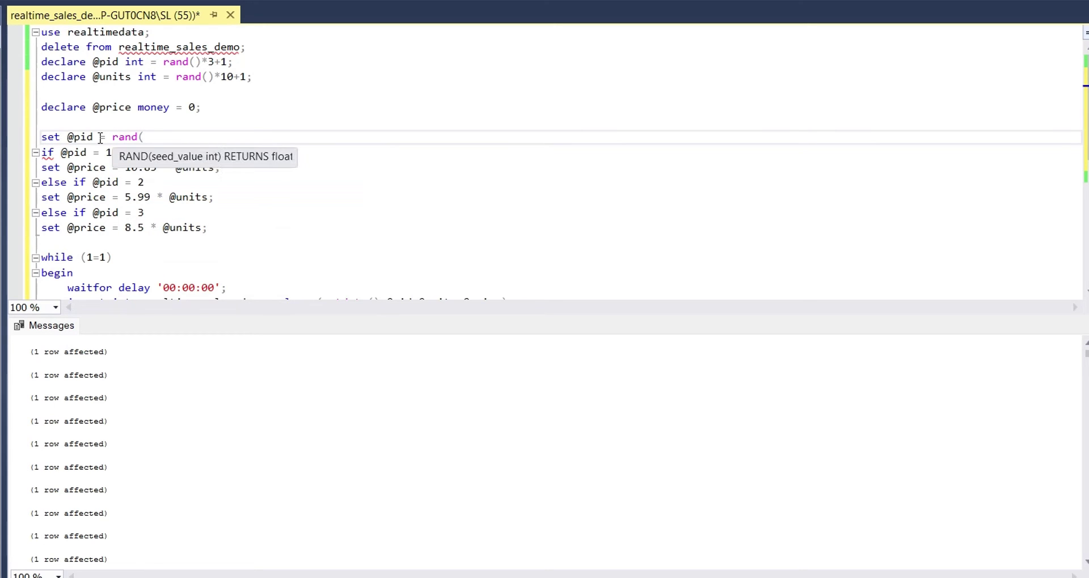
text())
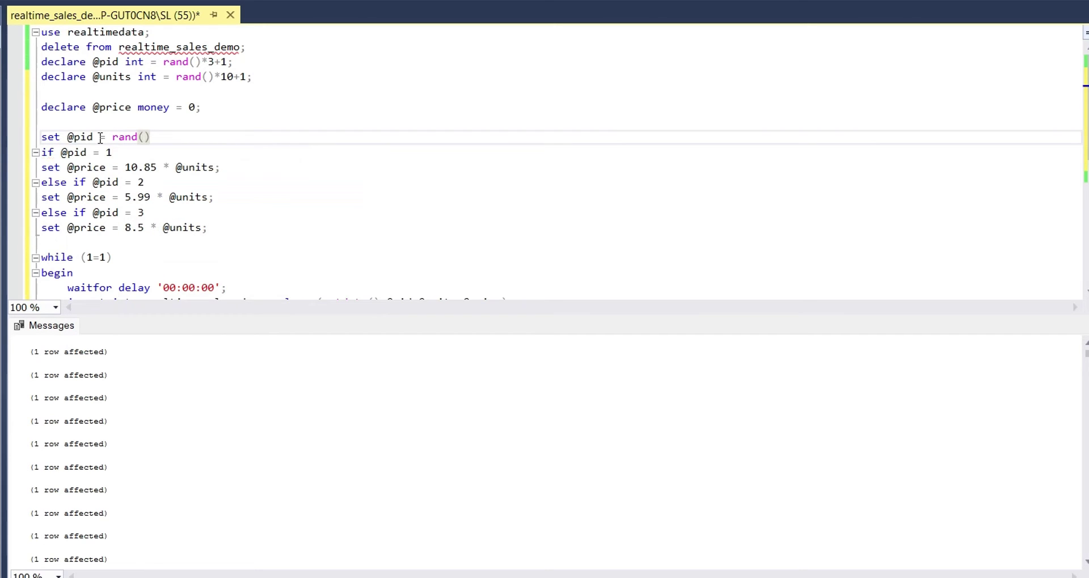
text(*3+1;)
key(Return)
text(set @)
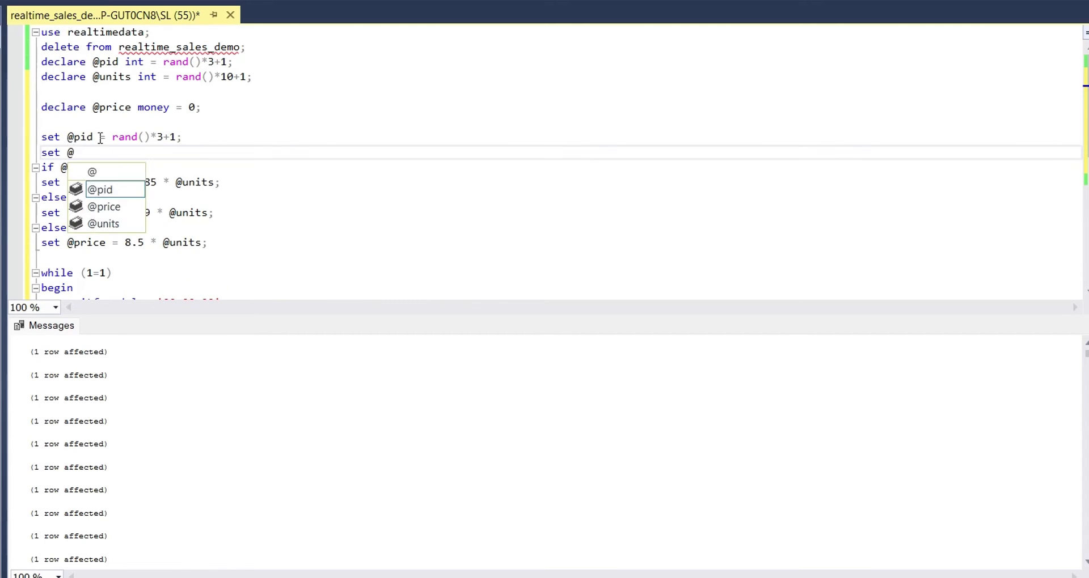
text(units)
key(Escape)
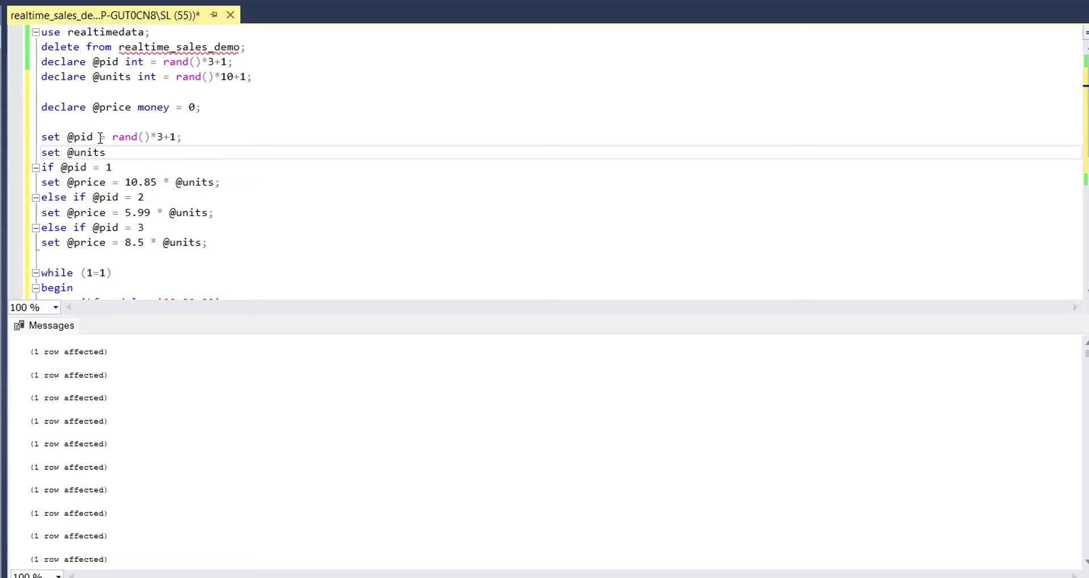
text(= ran)
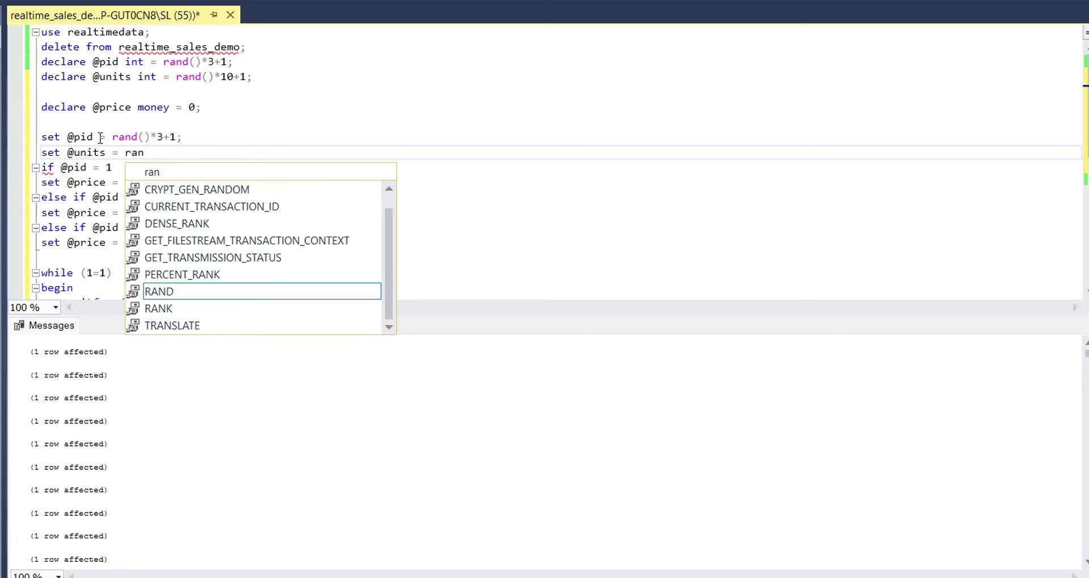
text(d())
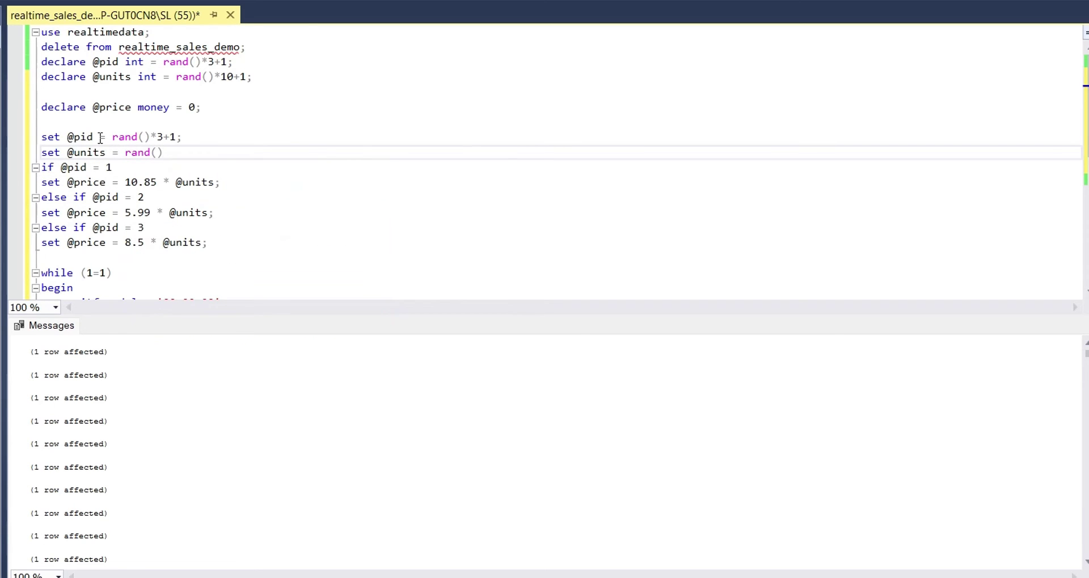
text(*1-)
key(BackSpace)
text(0+1;)
Step: Move the set/price block inside the loop after the waitfor line and indent it
drag(45, 142, 223, 250)
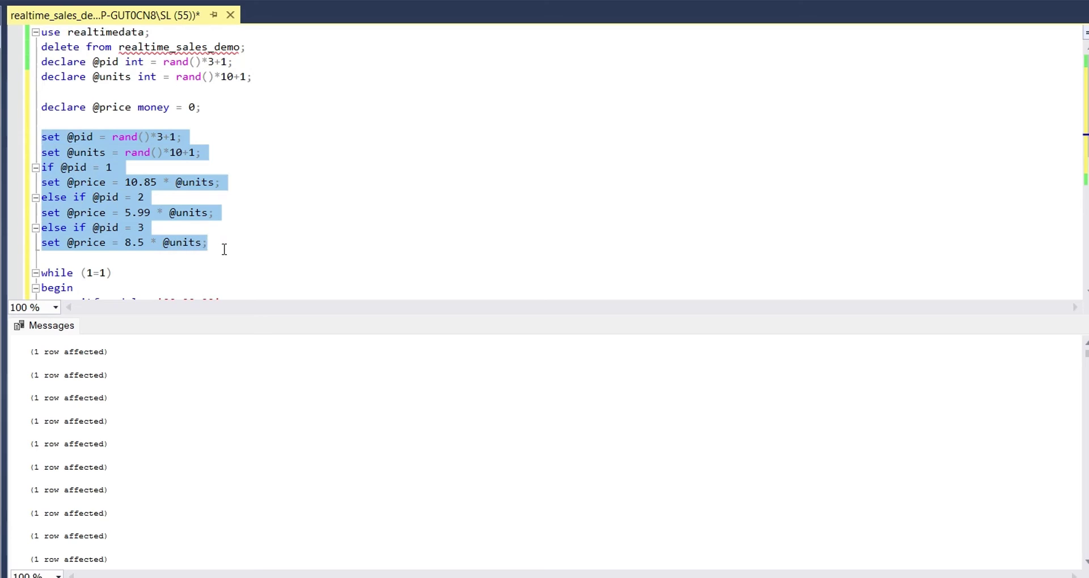
key(ctrl+x)
key(Delete)
key(Delete)
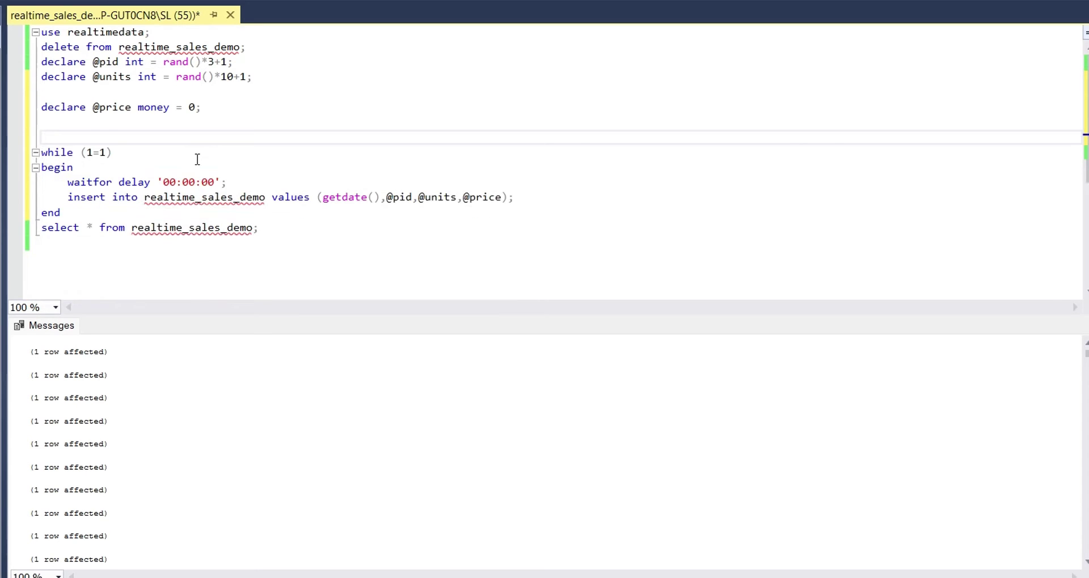
click(183, 158)
key(Return)
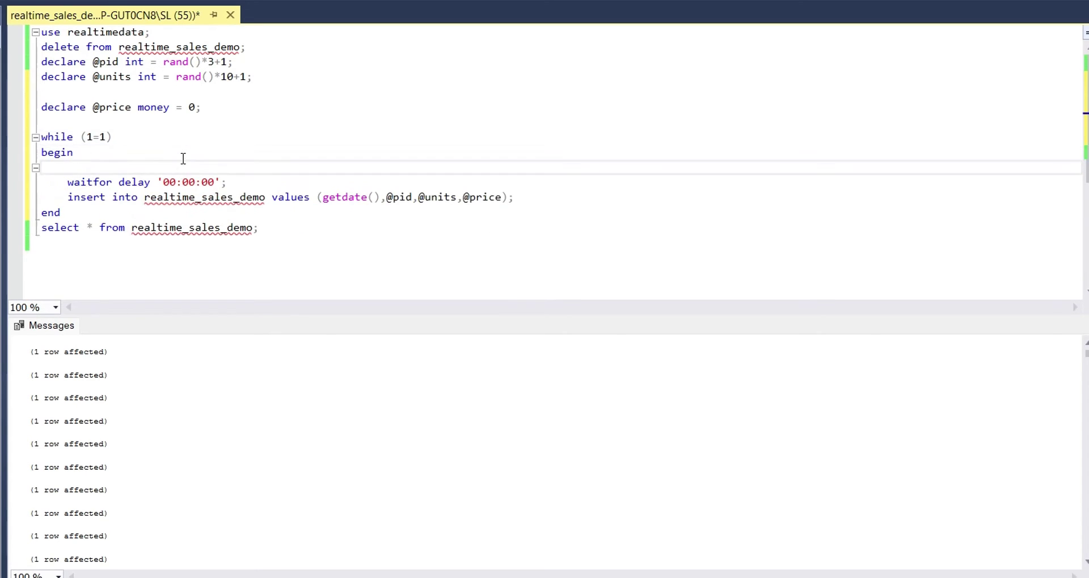
key(BackSpace)
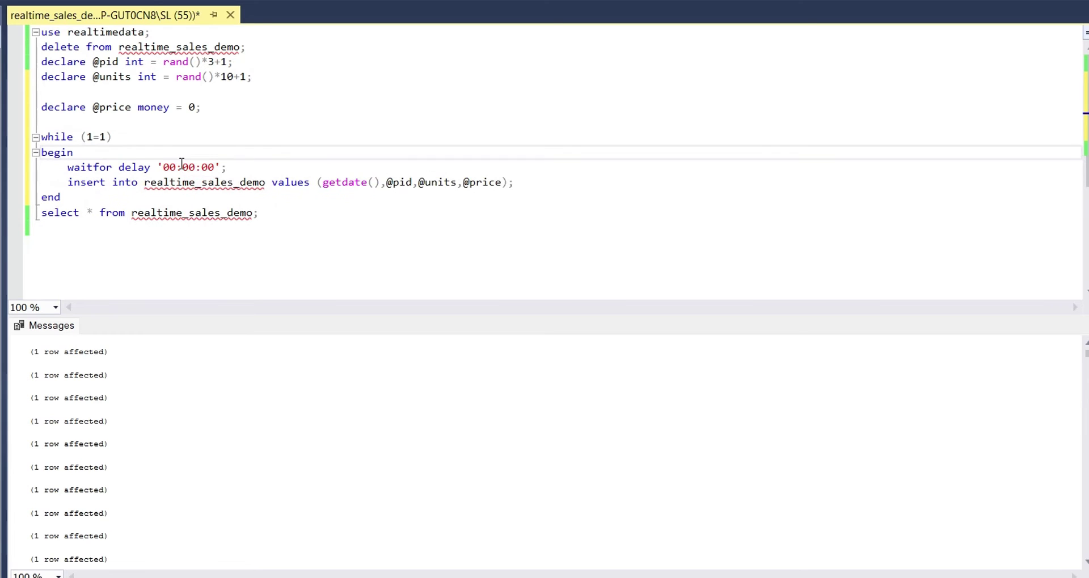
click(231, 167)
key(Return)
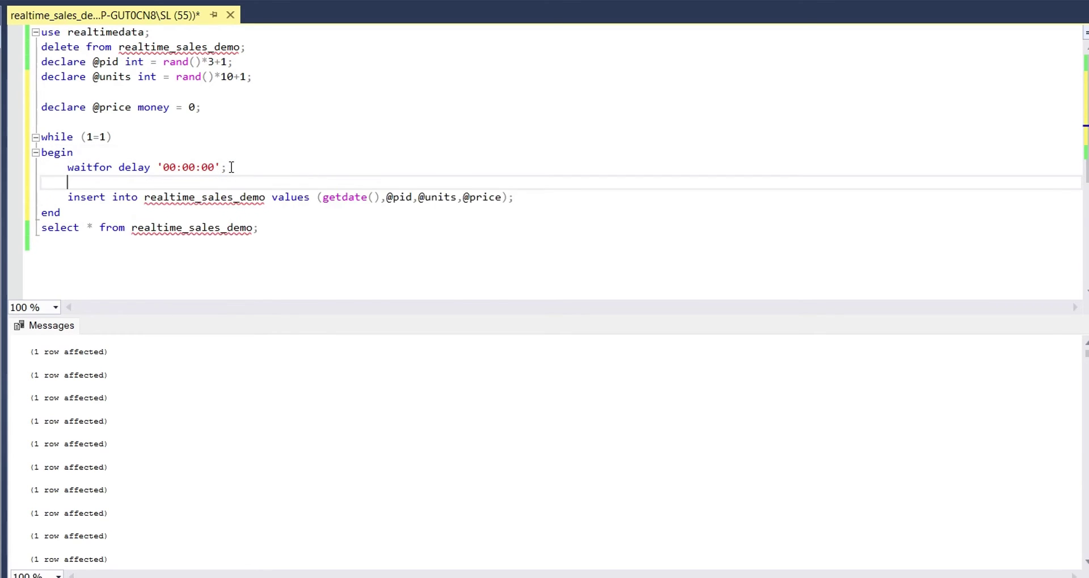
key(ctrl+v)
shift+click(42, 200)
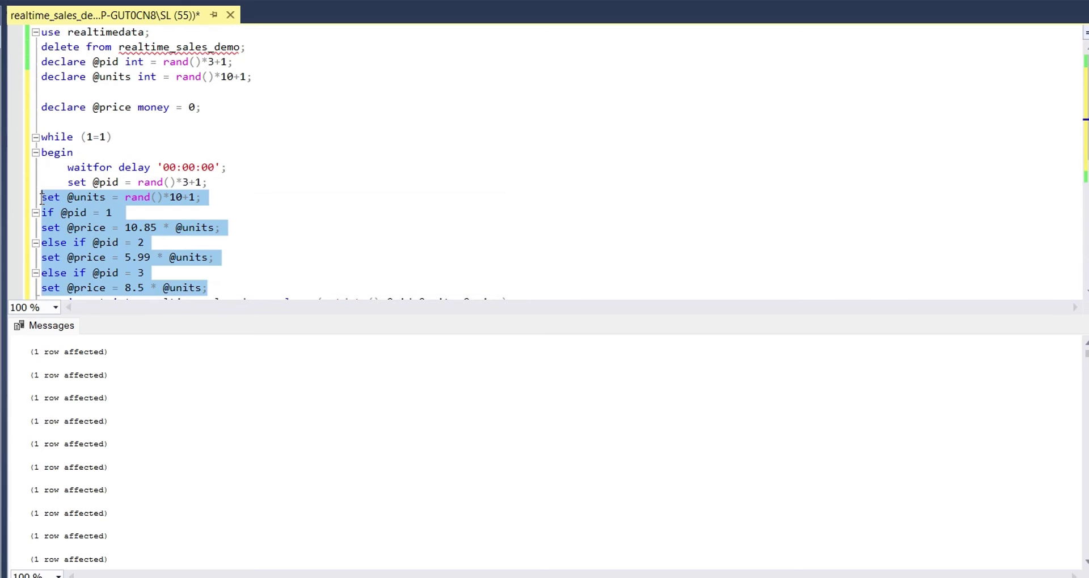
key(Tab)
click(277, 214)
scroll(277, 214, down, 2)
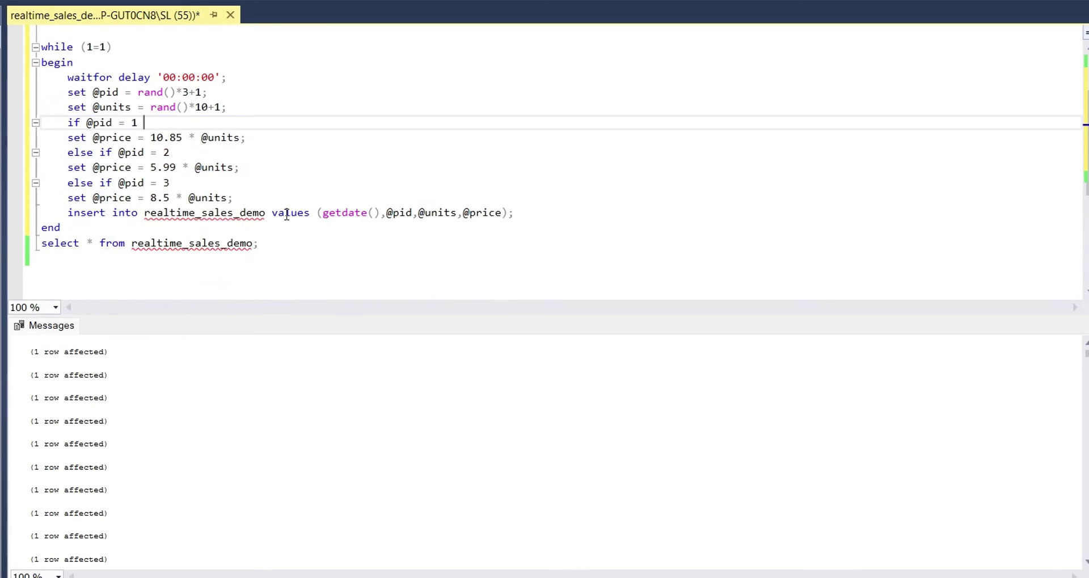
scroll(287, 214, up, 2)
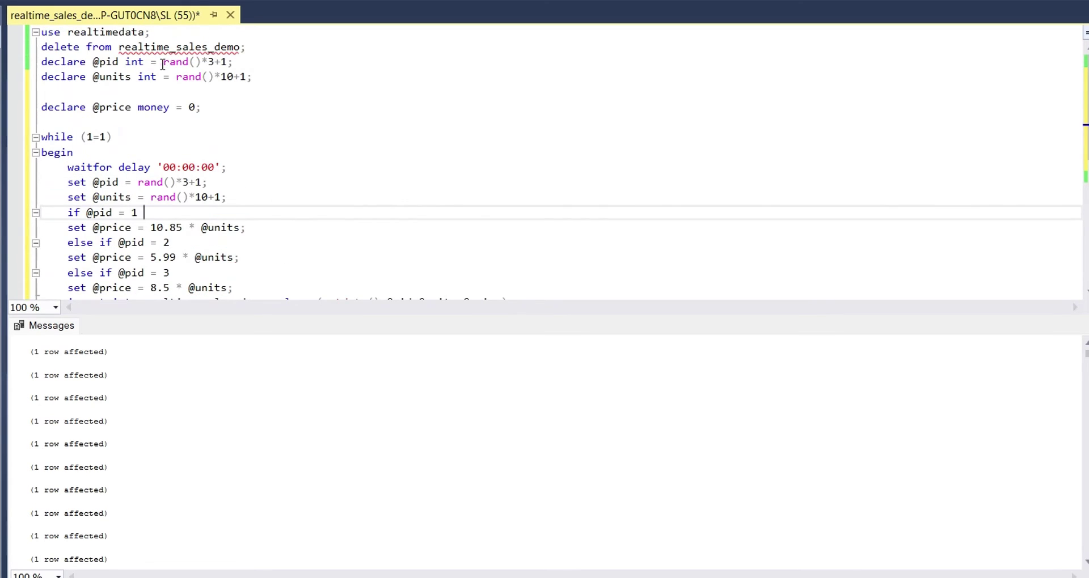
drag(162, 64, 348, 63)
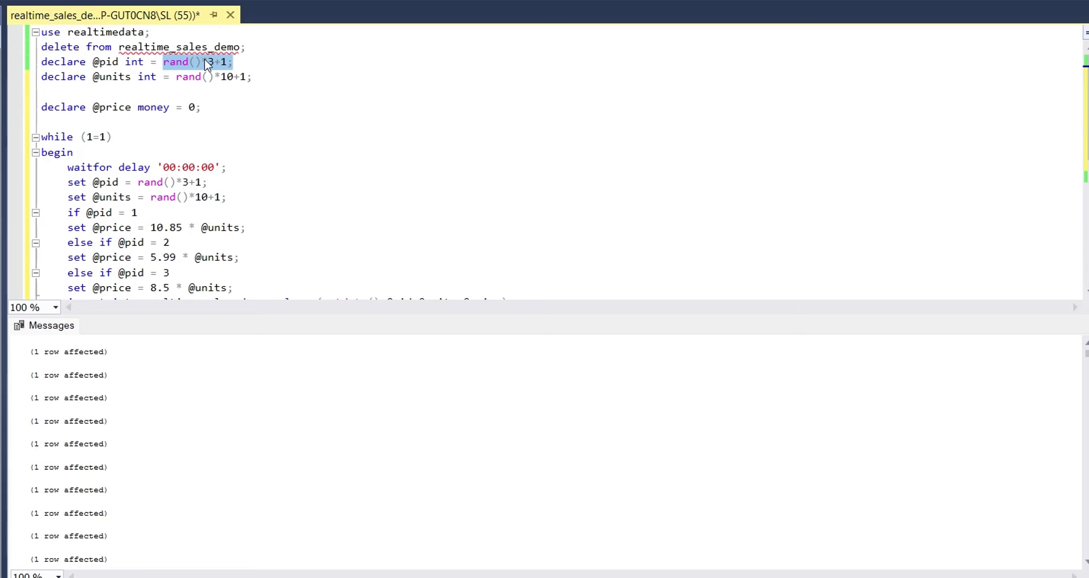
click(208, 63)
key(shift+End)
drag(163, 64, 246, 77)
text(0)
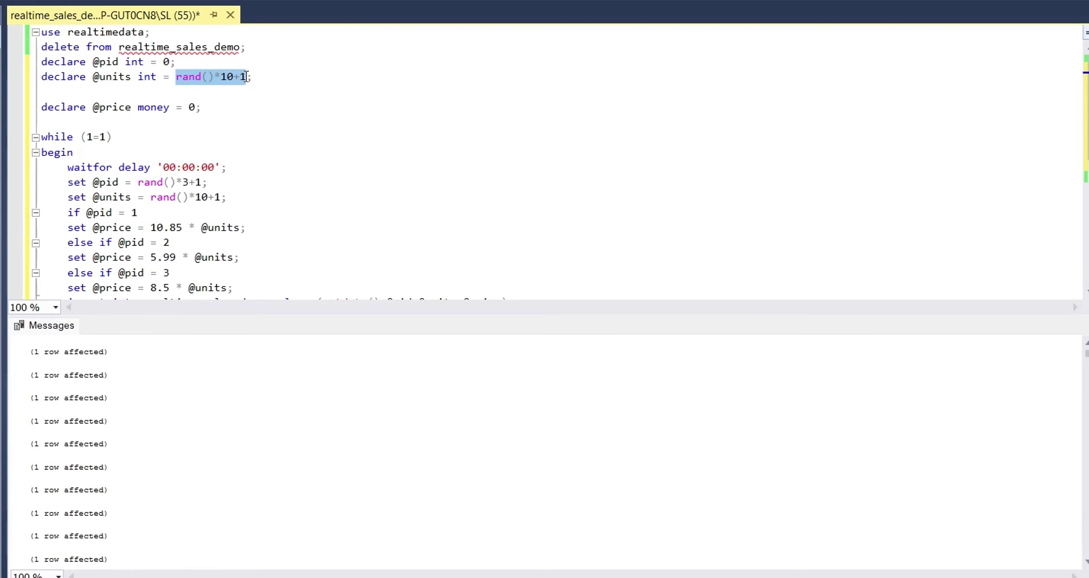
text(0)
click(217, 88)
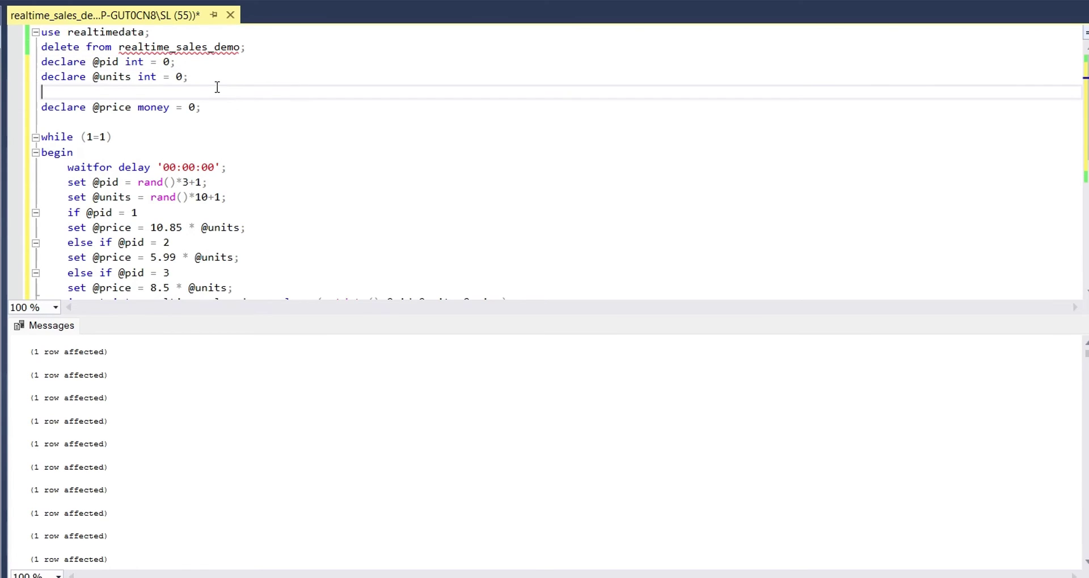
key(BackSpace)
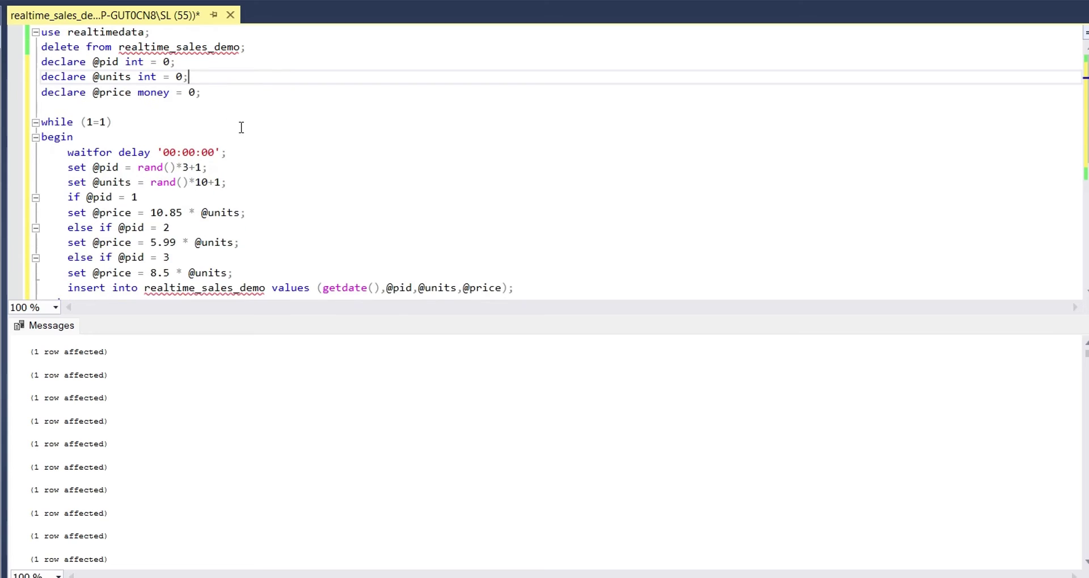
click(241, 127)
scroll(241, 127, down, 1)
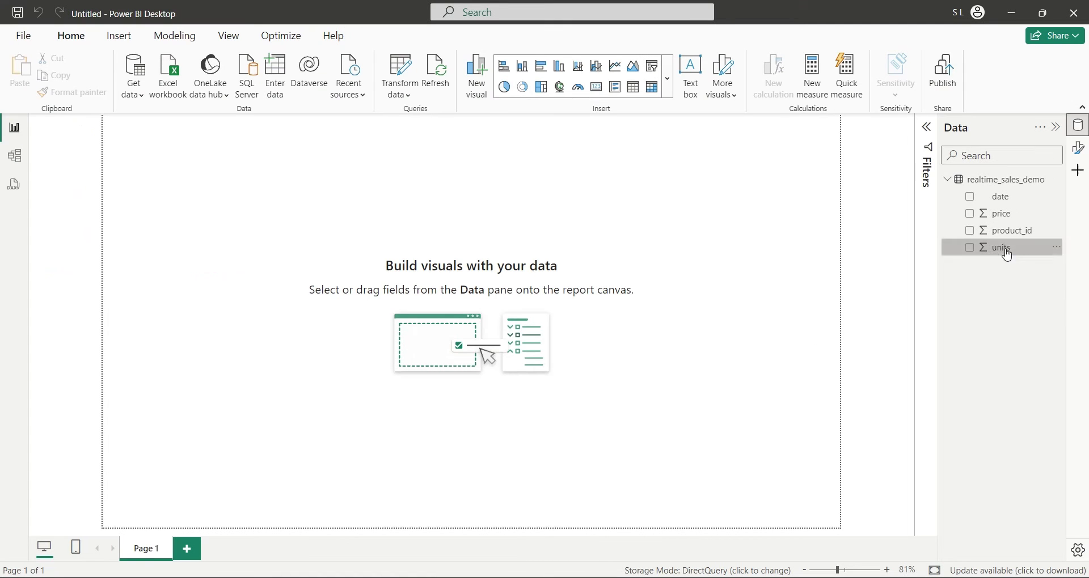
Step: Plot sum of units by date as a line chart and enlarge it on the page
drag(1015, 248, 627, 248)
drag(1005, 203, 561, 292)
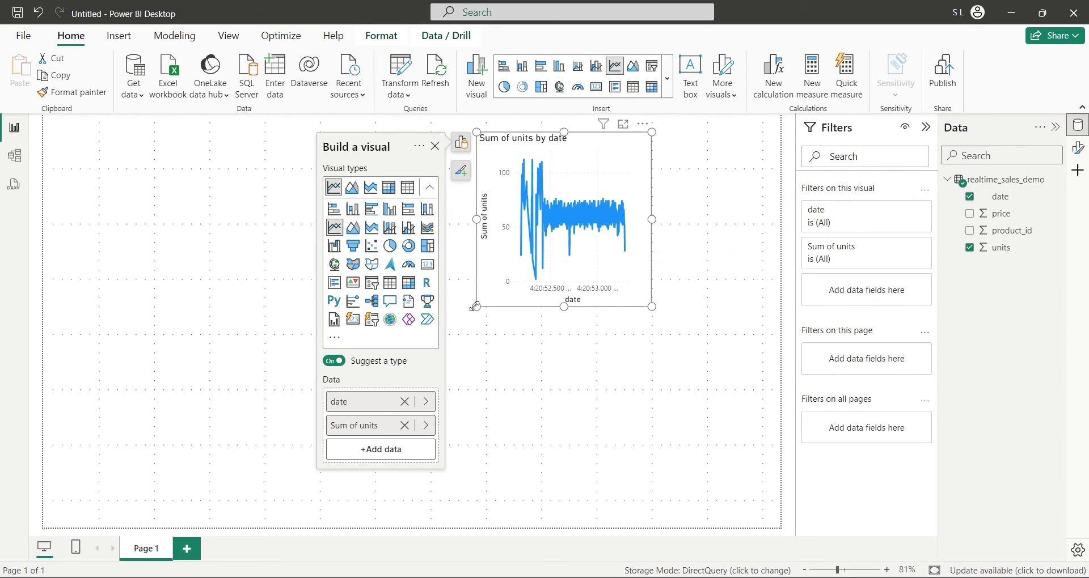
drag(475, 306, 158, 405)
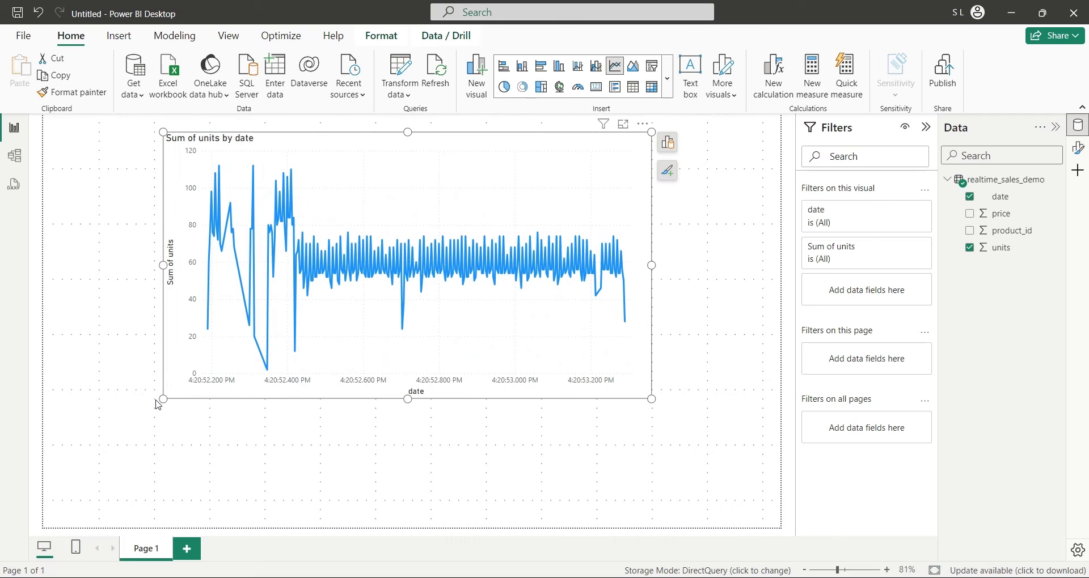
Step: Turn on auto page refresh with a 1-second interval
click(687, 318)
click(1078, 148)
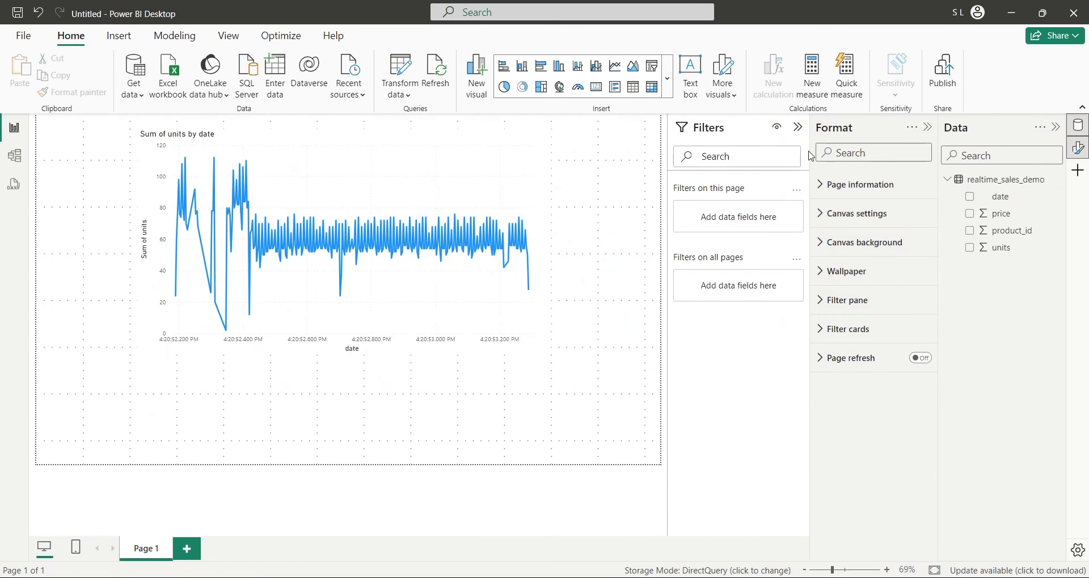
click(799, 127)
click(921, 359)
click(840, 358)
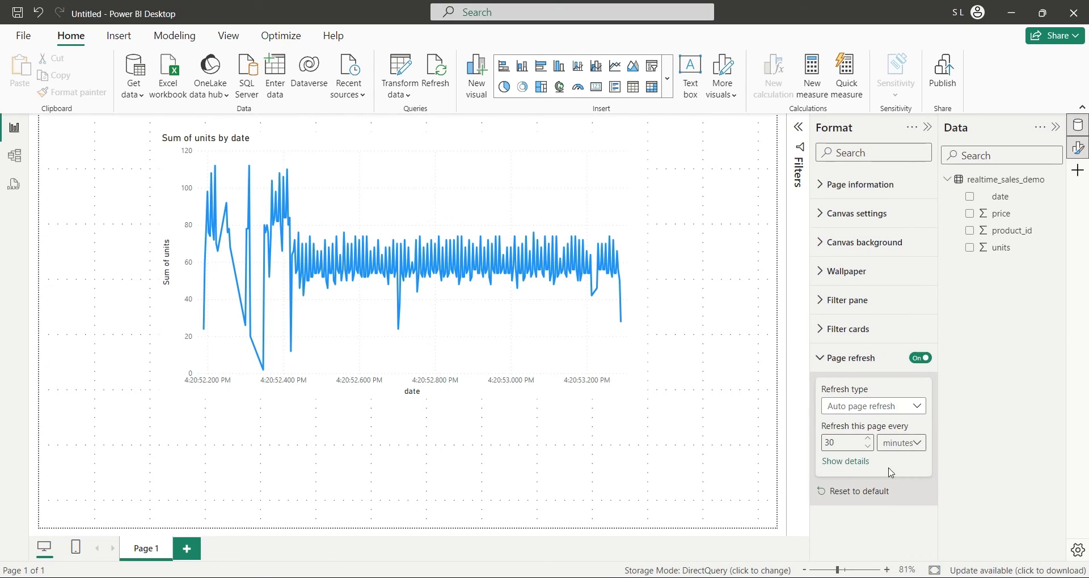
click(901, 442)
click(896, 465)
click(841, 445)
click(901, 406)
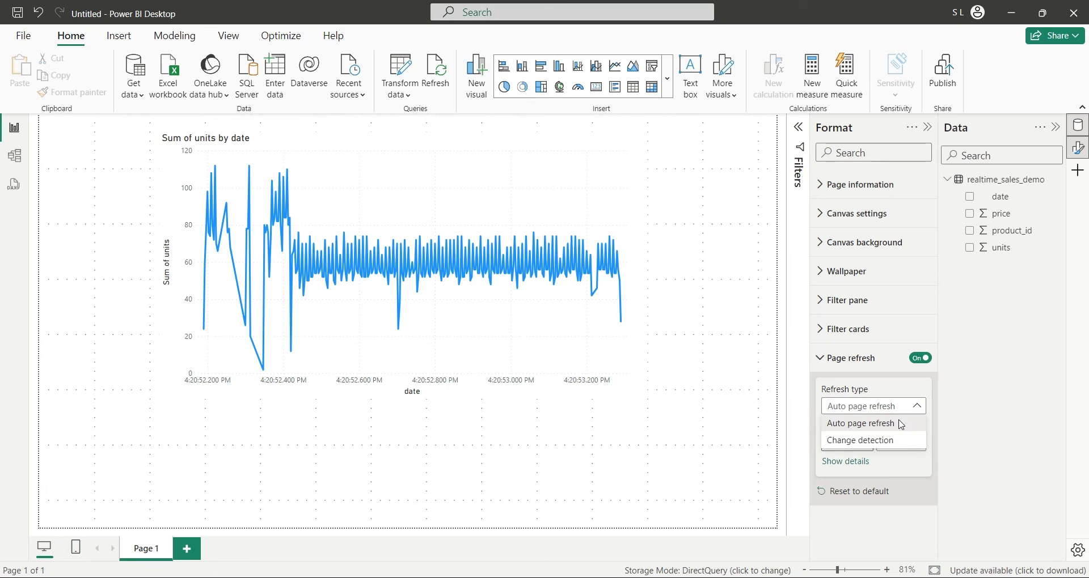
click(873, 375)
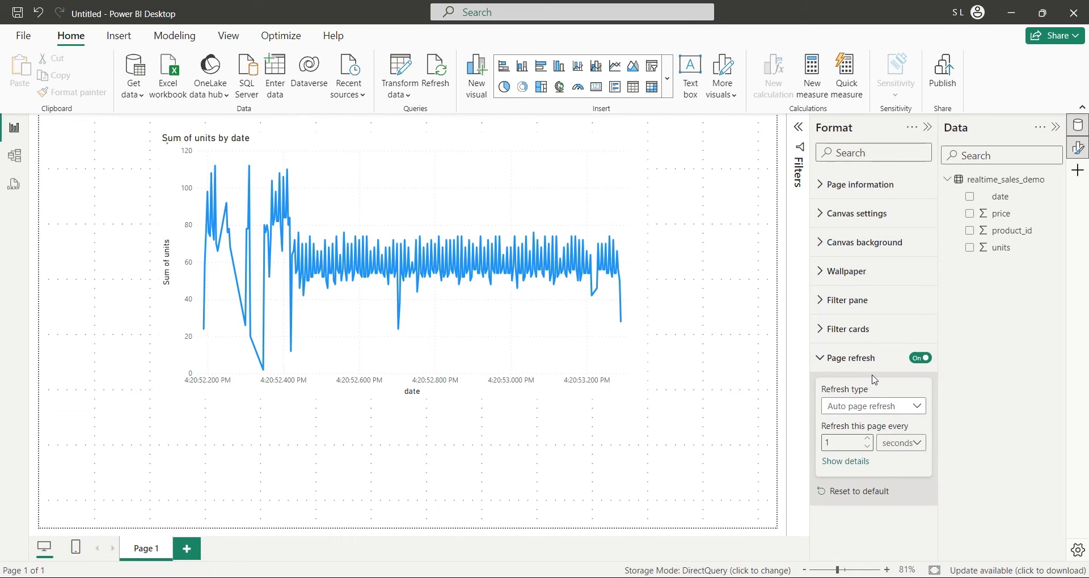
click(873, 413)
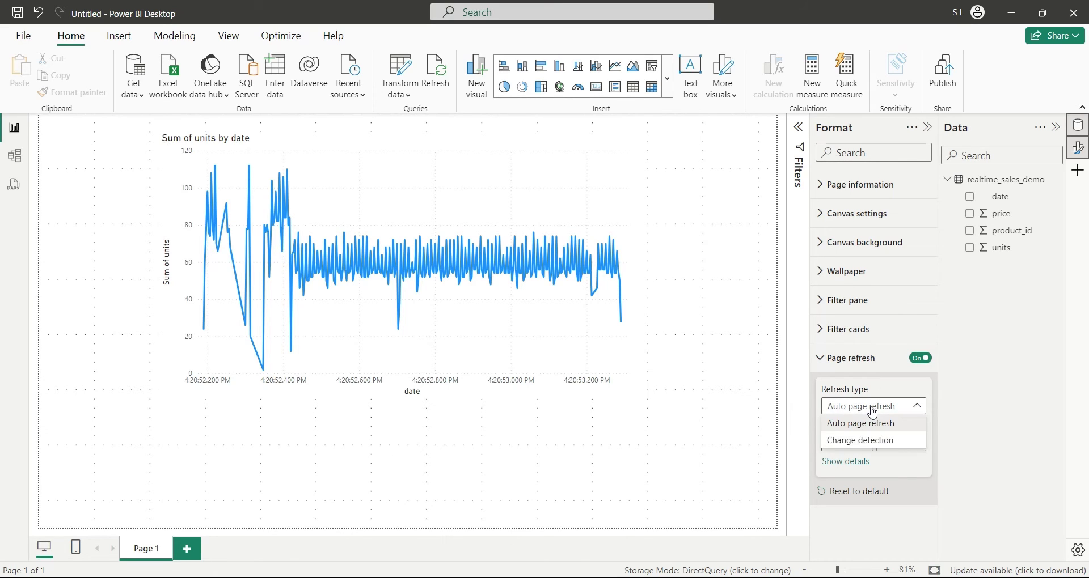
click(873, 413)
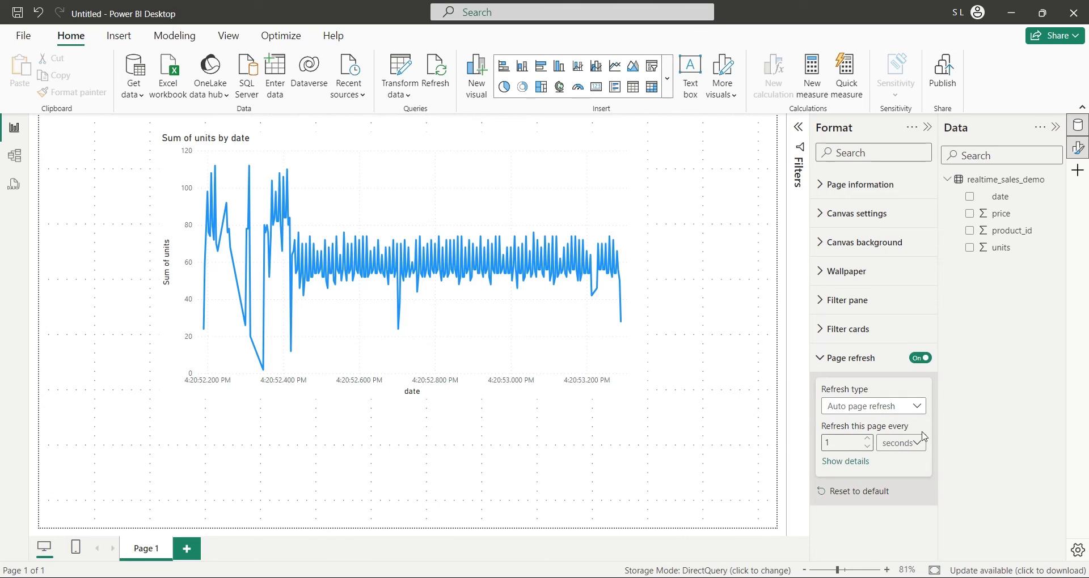
Step: Execute the continuous insert script in SSMS, then return to Power BI to watch updates
key(alt+Tab)
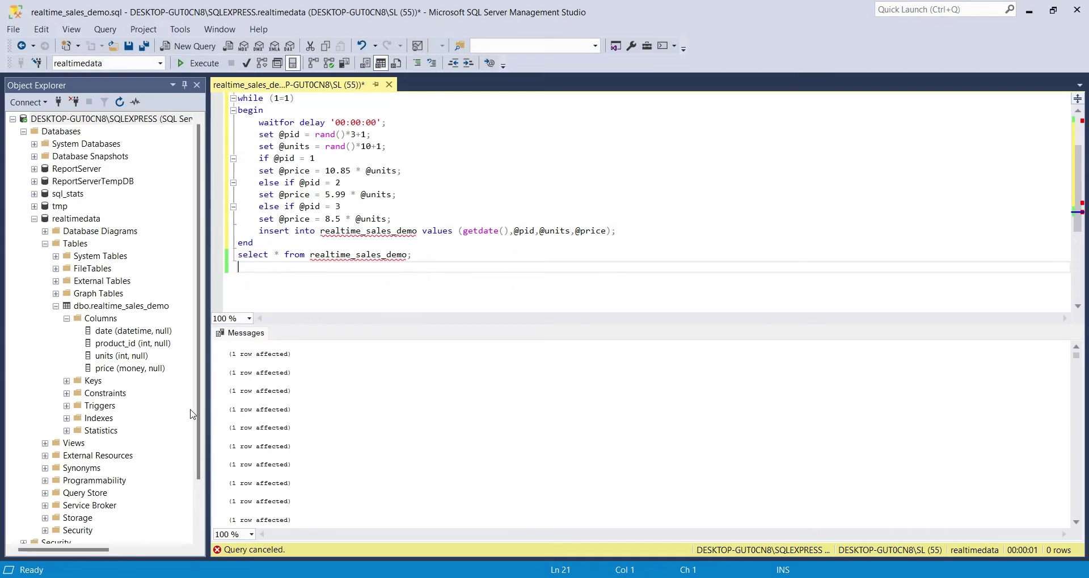
click(198, 66)
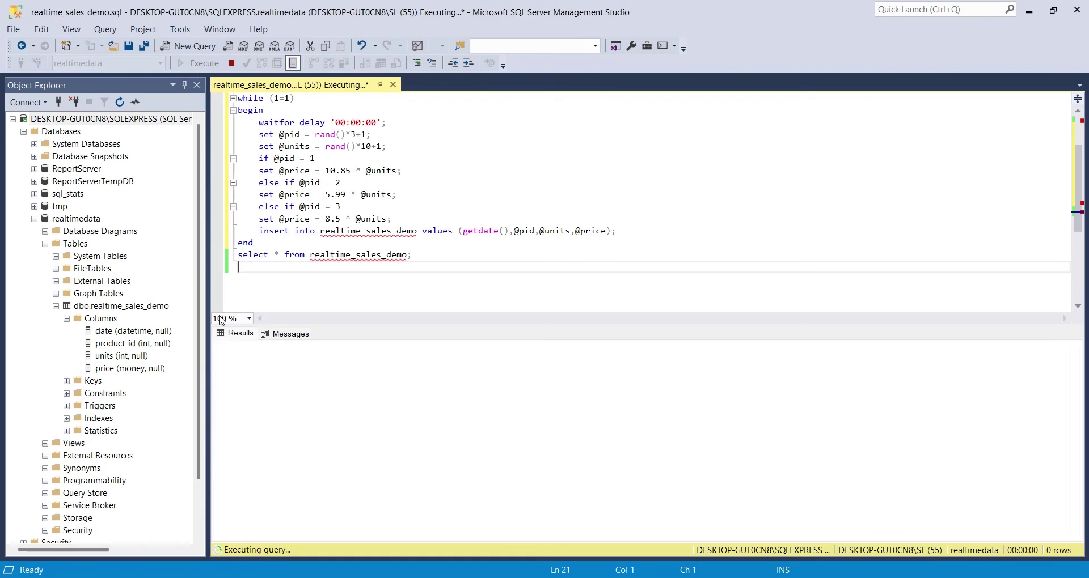
key(alt+Tab)
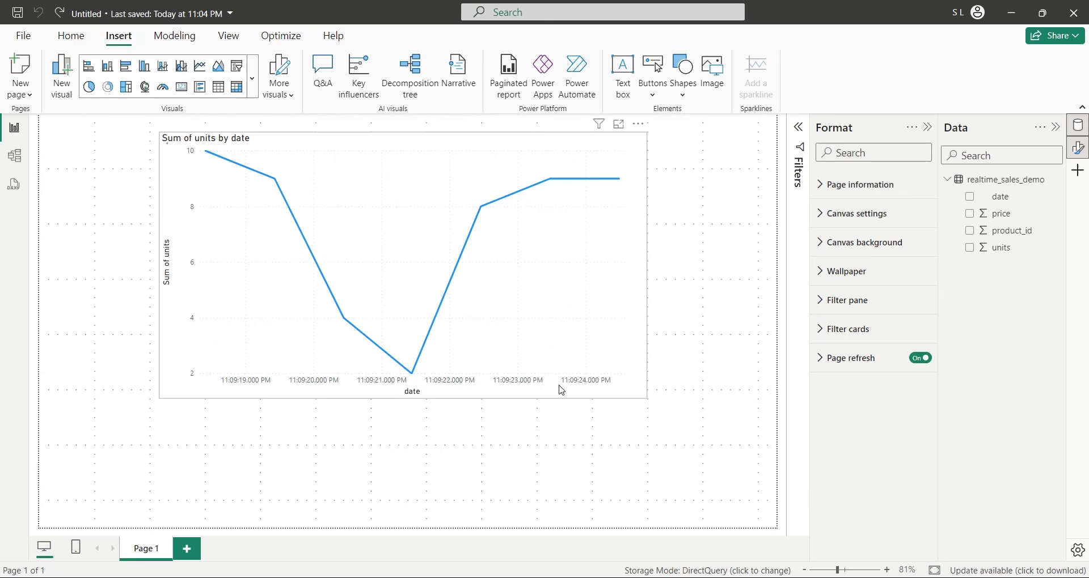
Step: Replace the line chart with a bordered, bold, size-28 'Realtime SQL Server Dashboard Demo' text box
key(Delete)
click(596, 66)
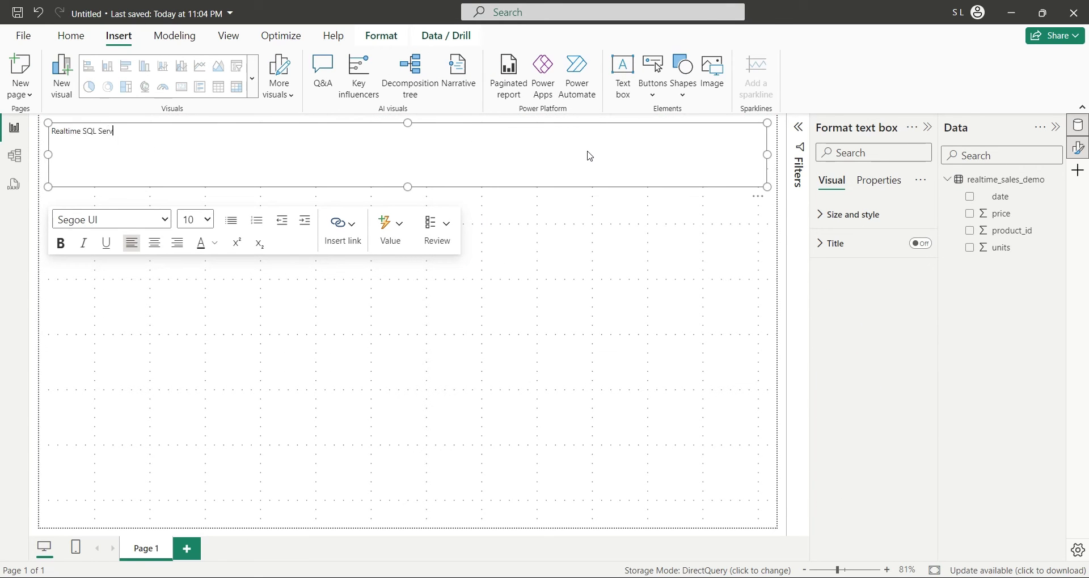
key(ctrl+a)
click(208, 219)
click(193, 395)
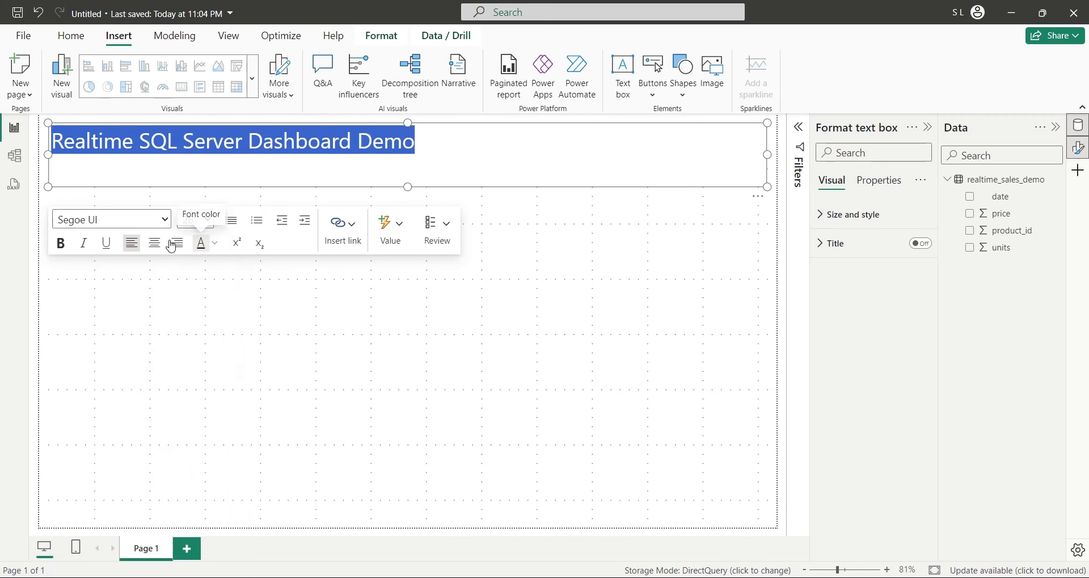
key(ctrl+b)
drag(408, 186, 408, 160)
click(850, 216)
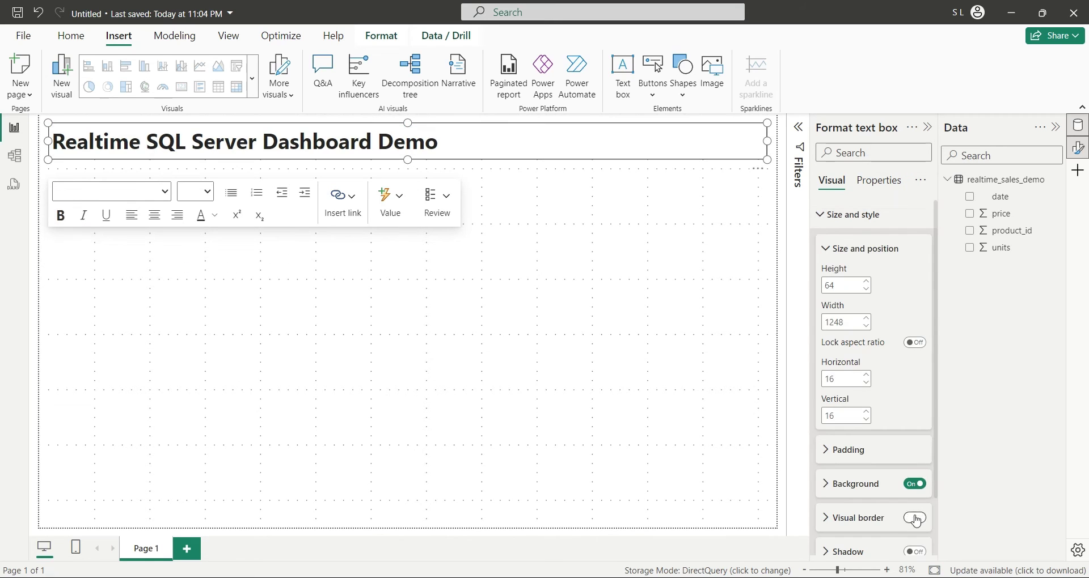
click(856, 518)
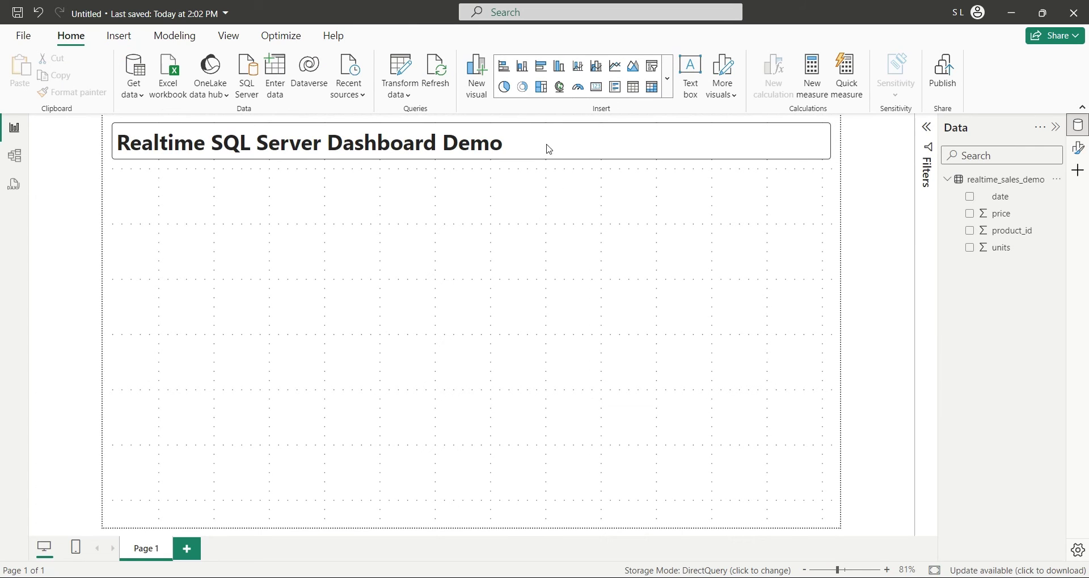
Step: Add a line and stacked column chart below the title with date on the x-axis and price as columns
click(583, 74)
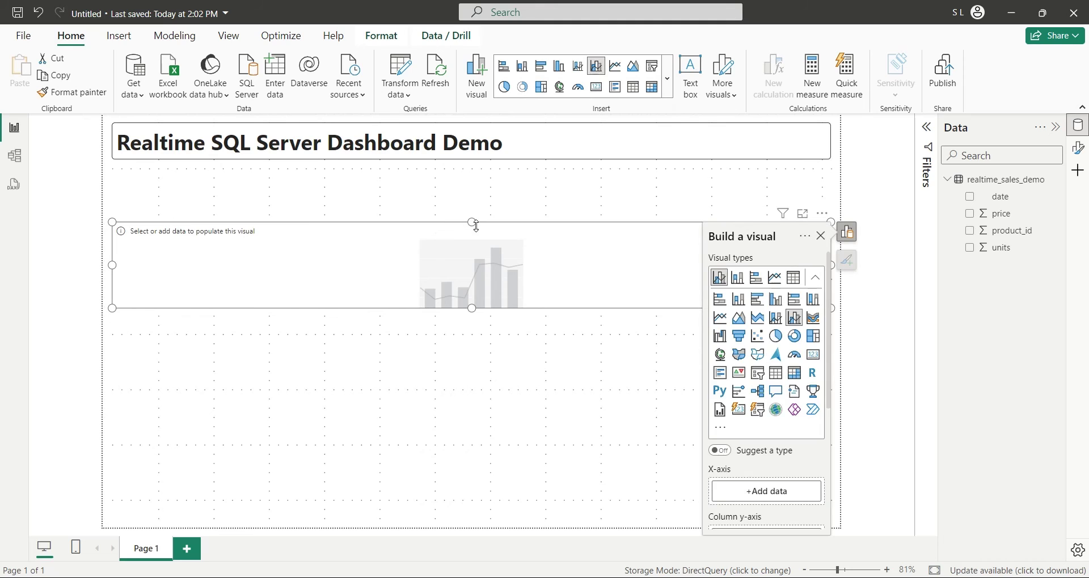
drag(475, 223, 478, 177)
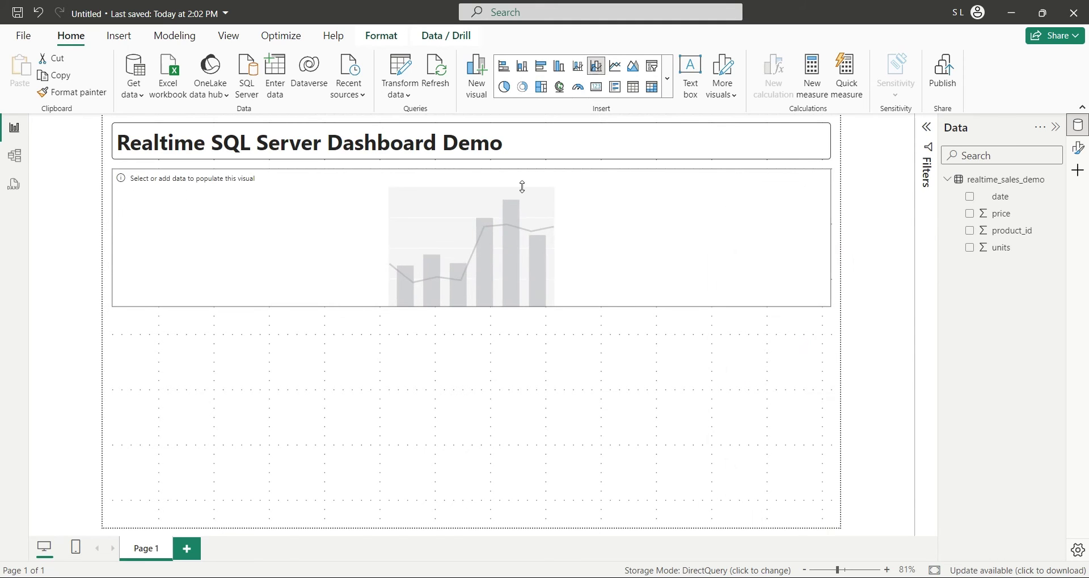
click(779, 439)
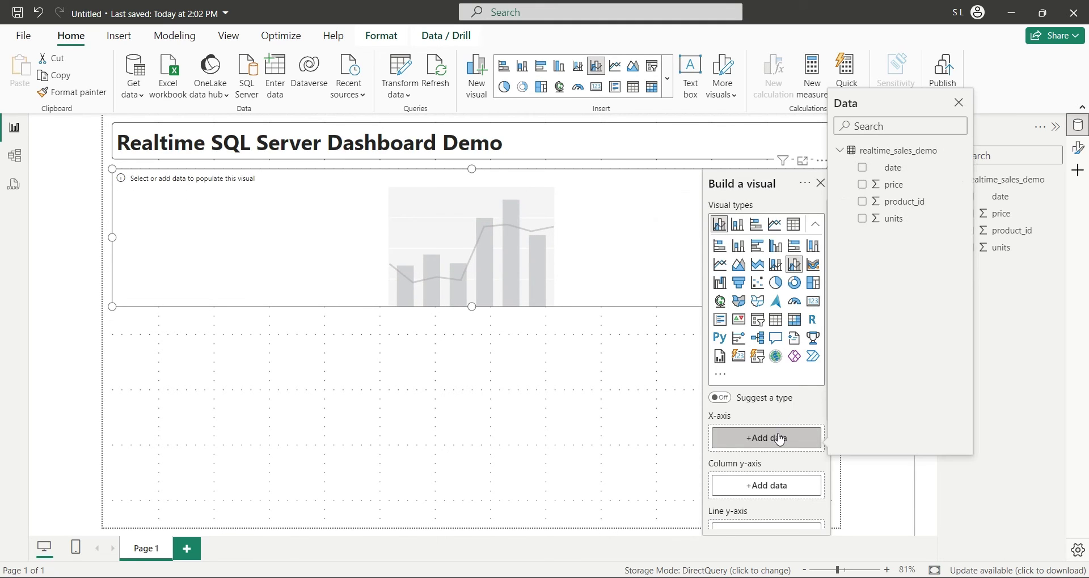
click(862, 168)
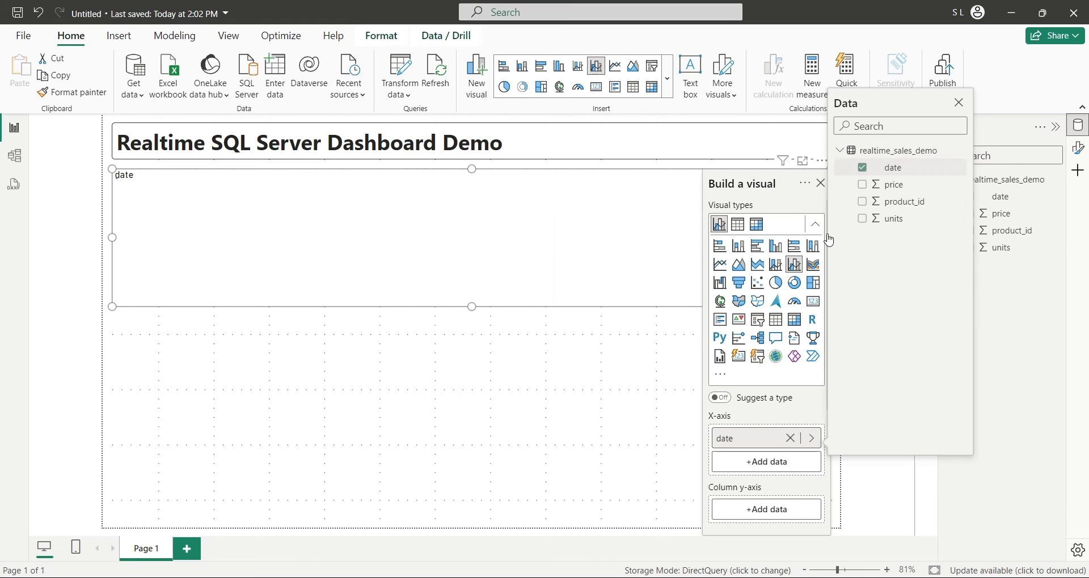
click(775, 509)
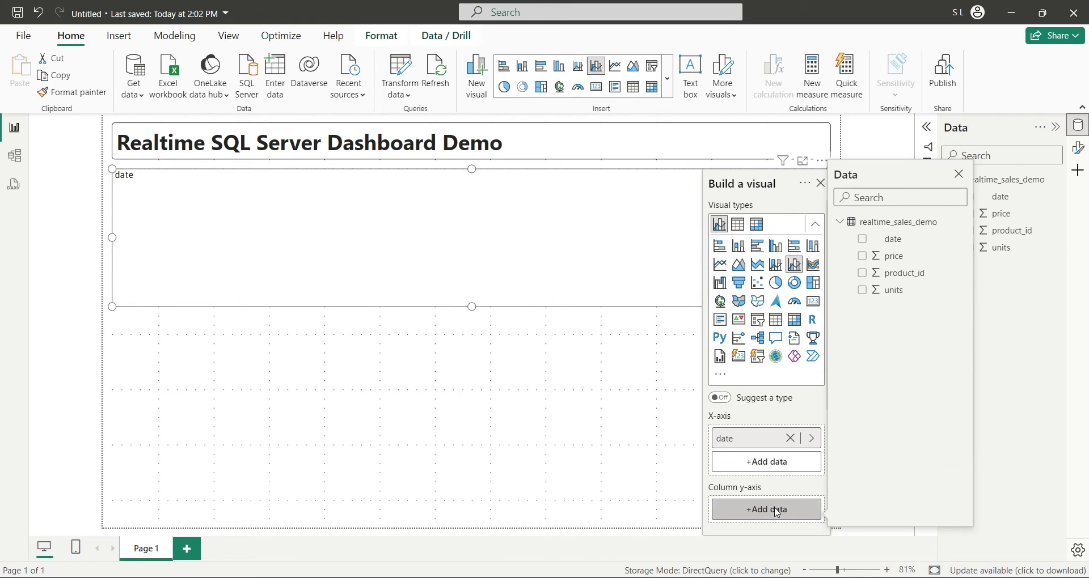
click(863, 256)
click(768, 510)
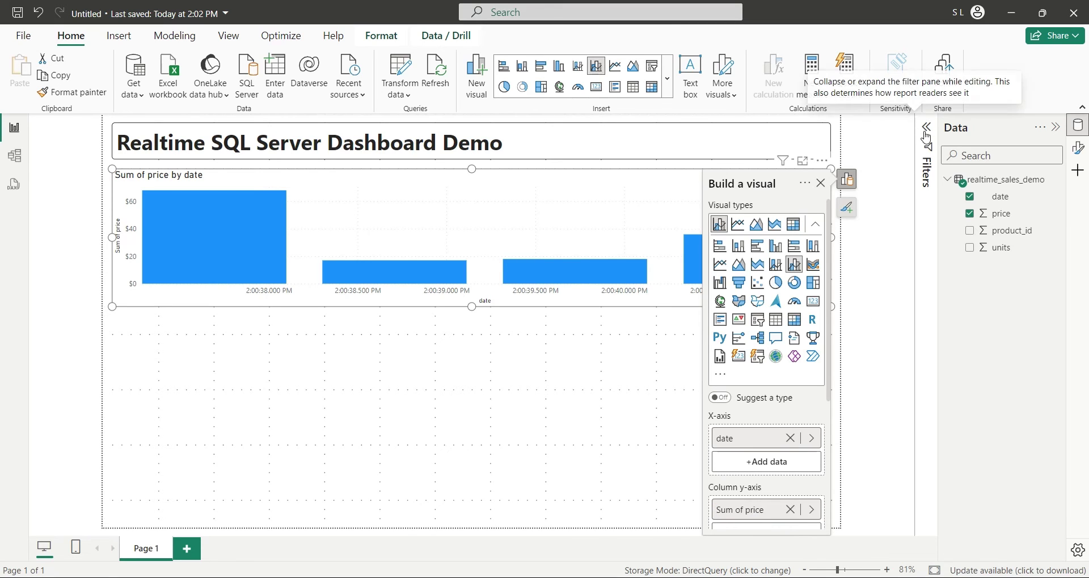
Step: Rename the Sum of price field to Price
click(569, 372)
click(1078, 148)
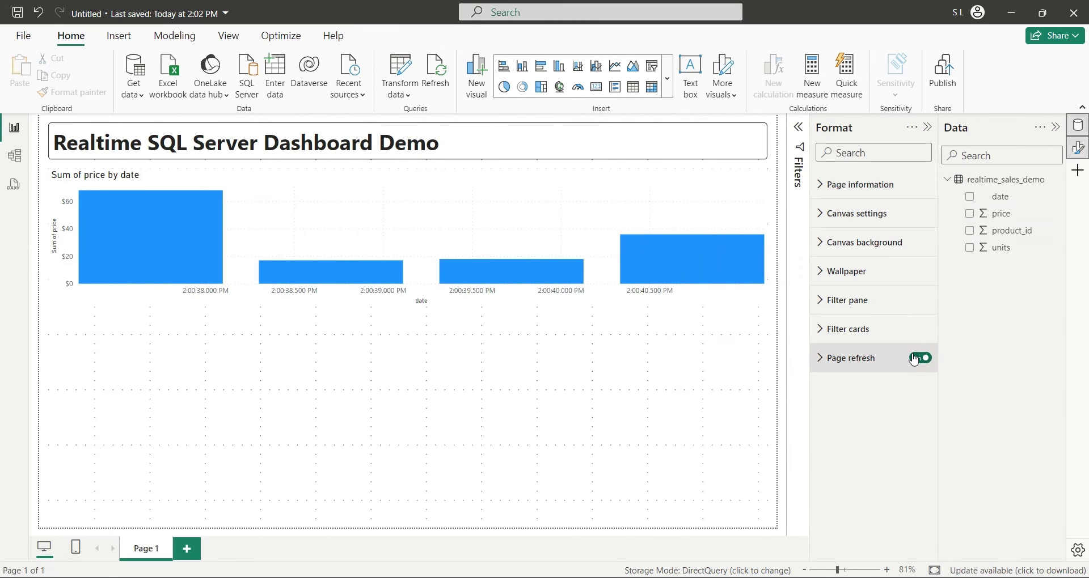
click(931, 128)
click(771, 261)
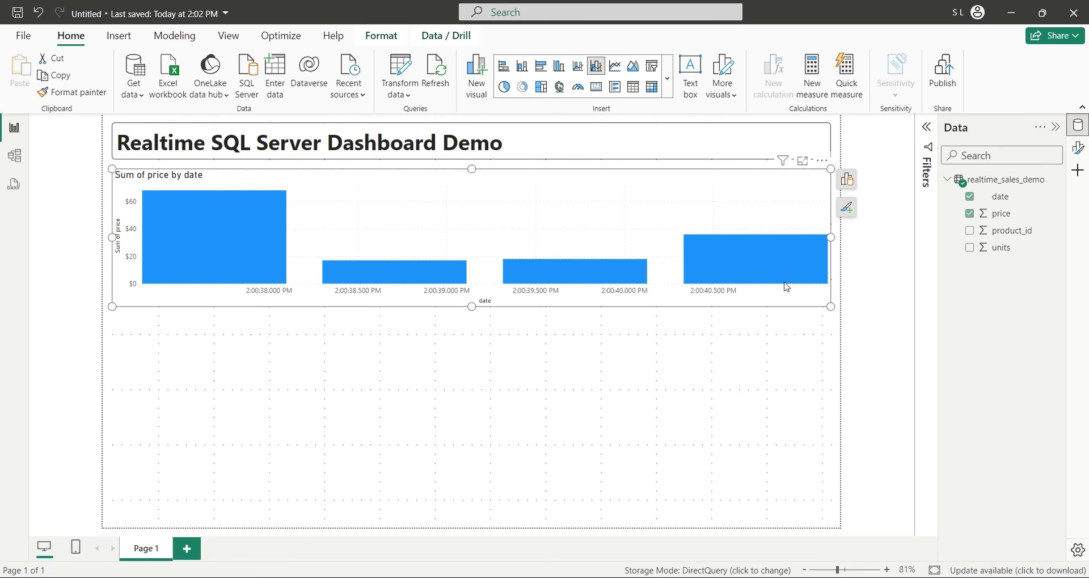
click(847, 180)
double_click(750, 516)
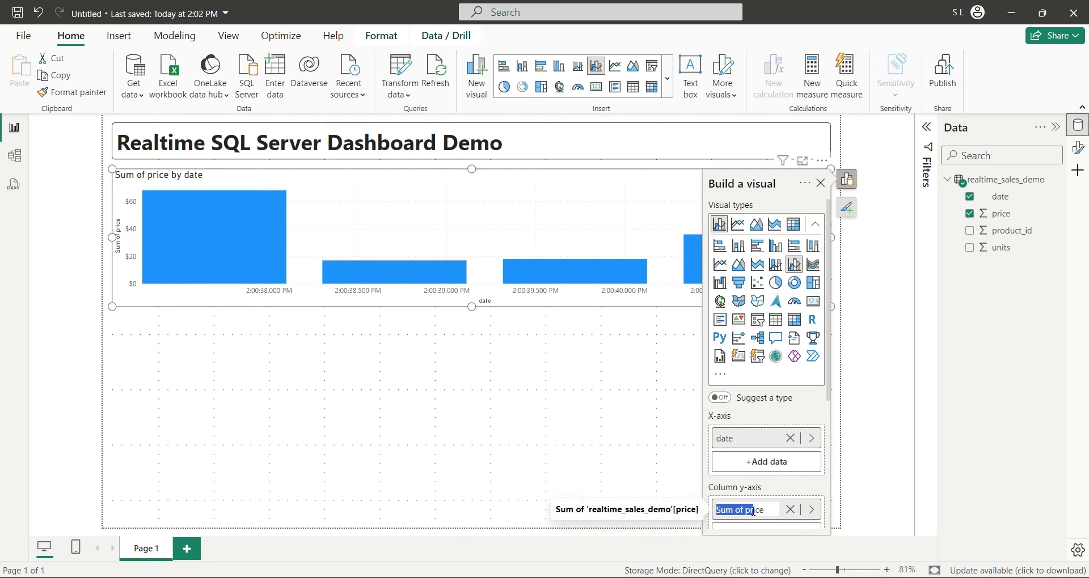
text(P)
key(Return)
Step: Plot units as the line and rename it Units
scroll(766, 463, down, 3)
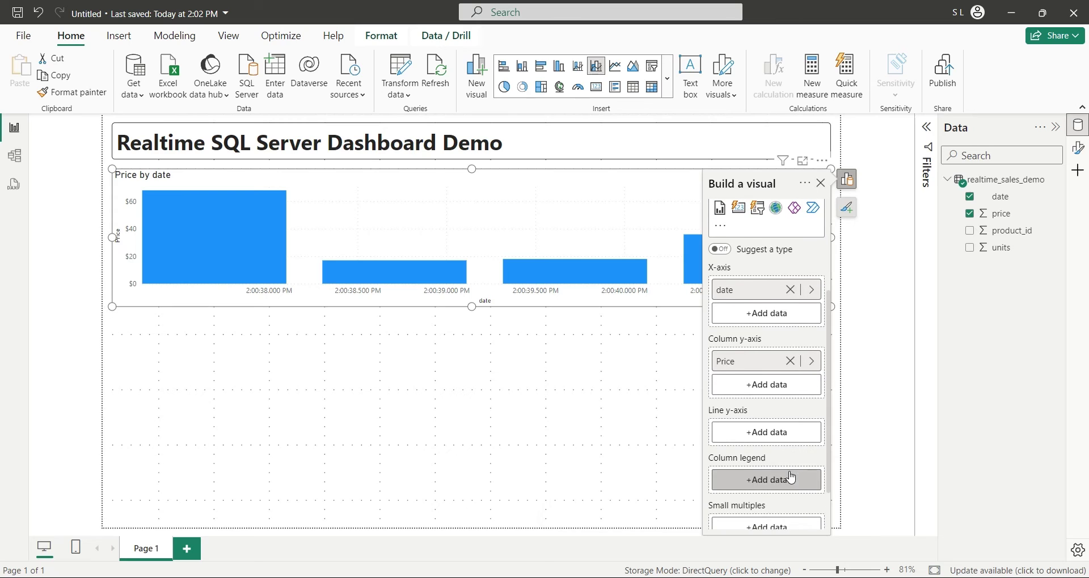
click(777, 430)
click(863, 213)
double_click(751, 433)
text(Units)
key(Return)
Step: Turn on Visual border under Size and style for the Price and Units by date chart
click(665, 364)
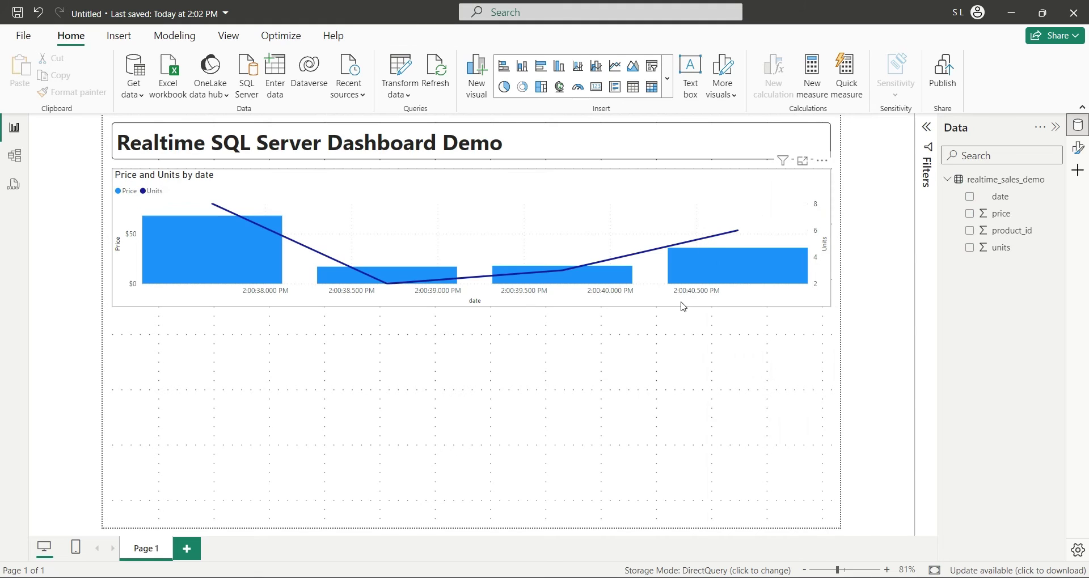
click(679, 308)
click(849, 214)
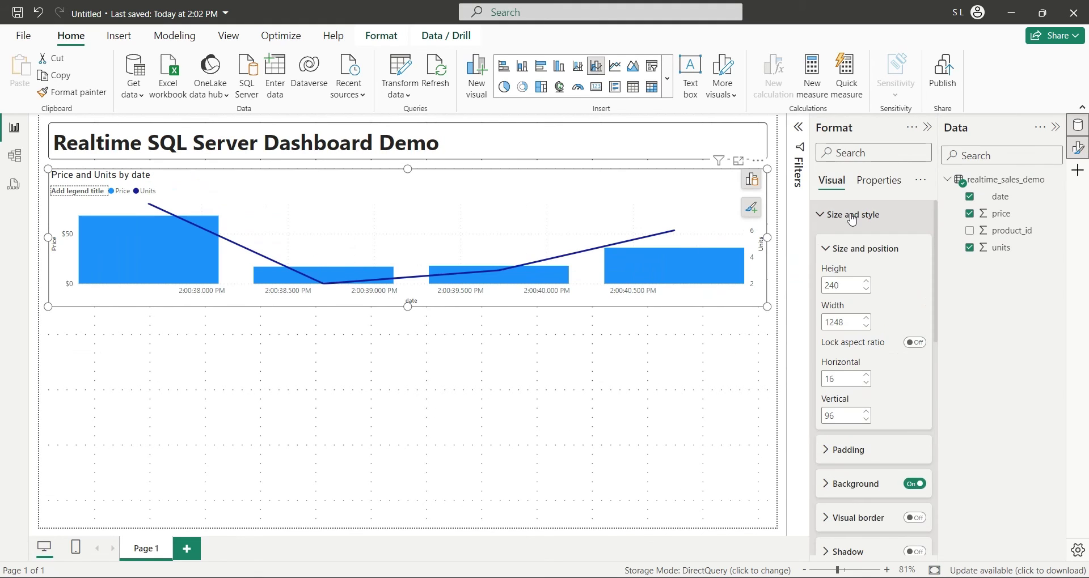
click(861, 519)
scroll(864, 494, down, 2)
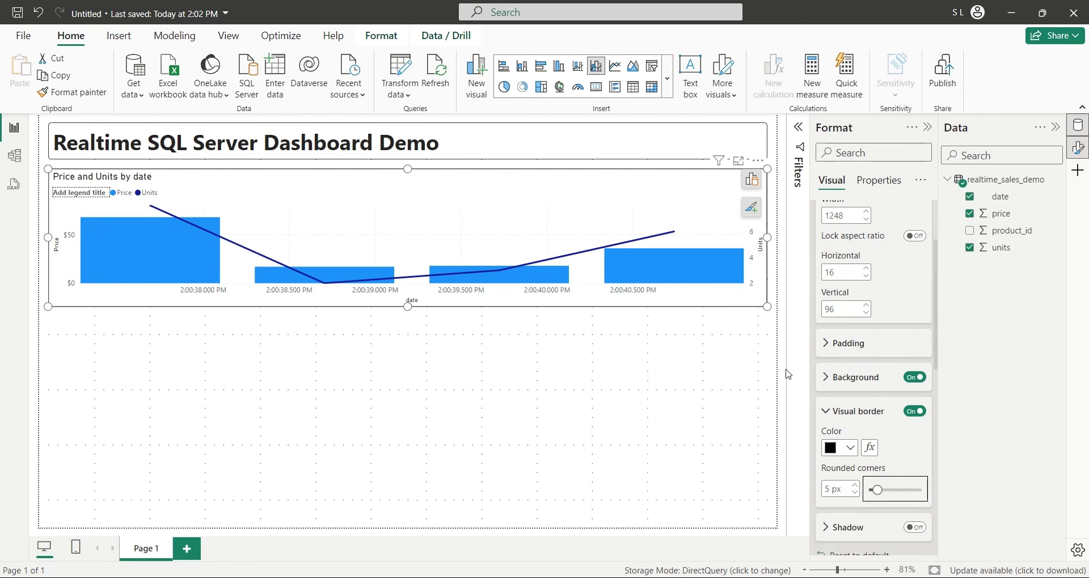
click(723, 381)
Step: Duplicate the combo chart, convert the copy to a gauge, and show Average of Price
click(585, 224)
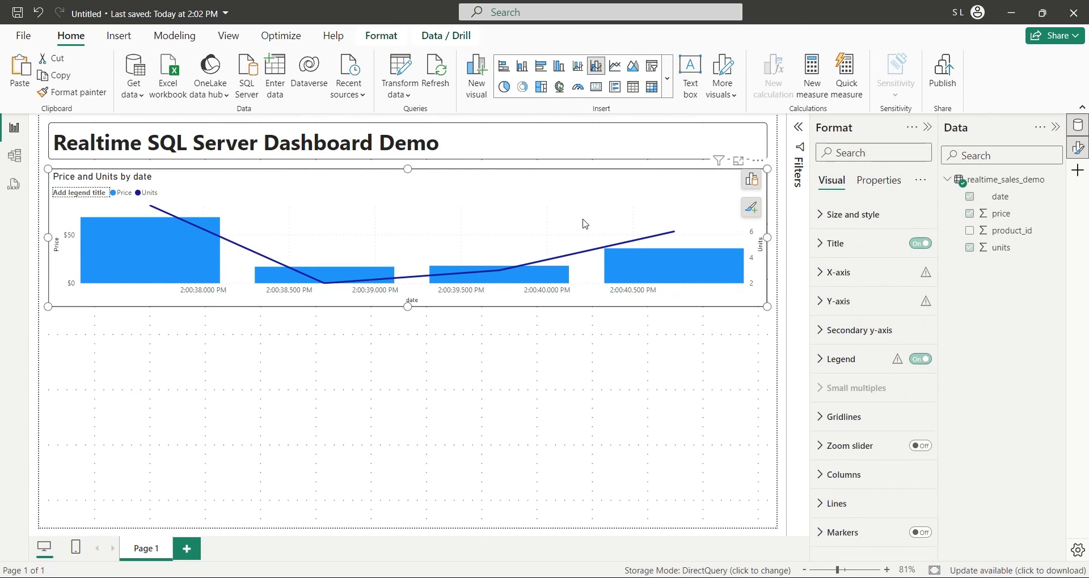
key(ctrl+c)
key(ctrl+v)
click(578, 86)
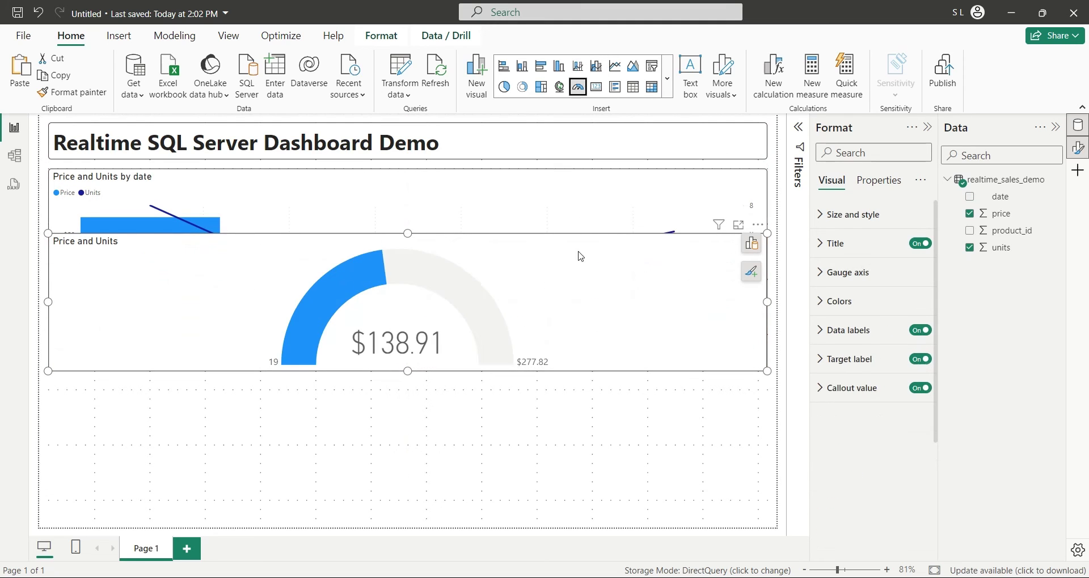
click(752, 244)
click(710, 505)
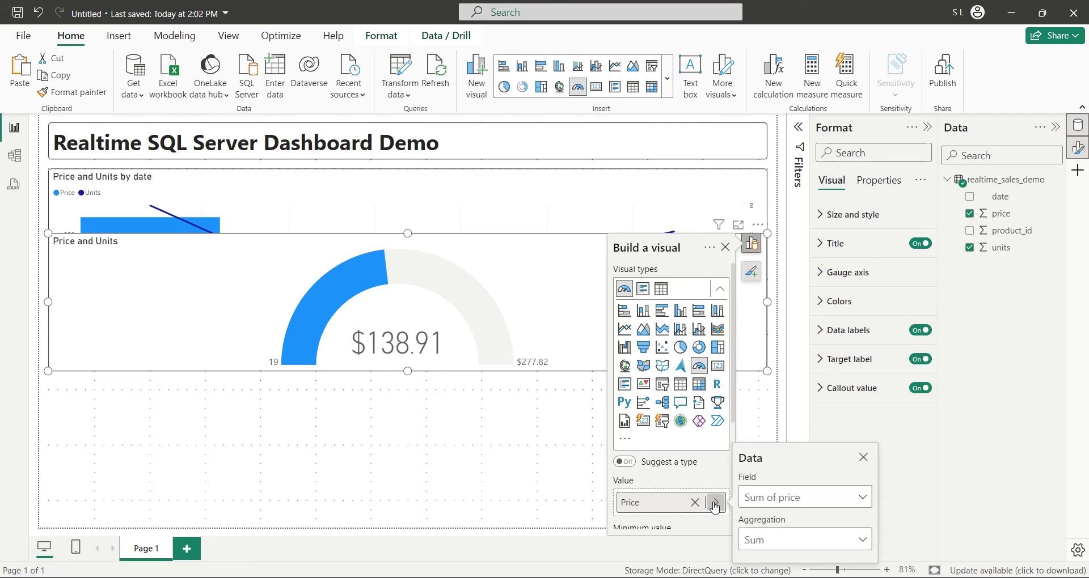
click(782, 540)
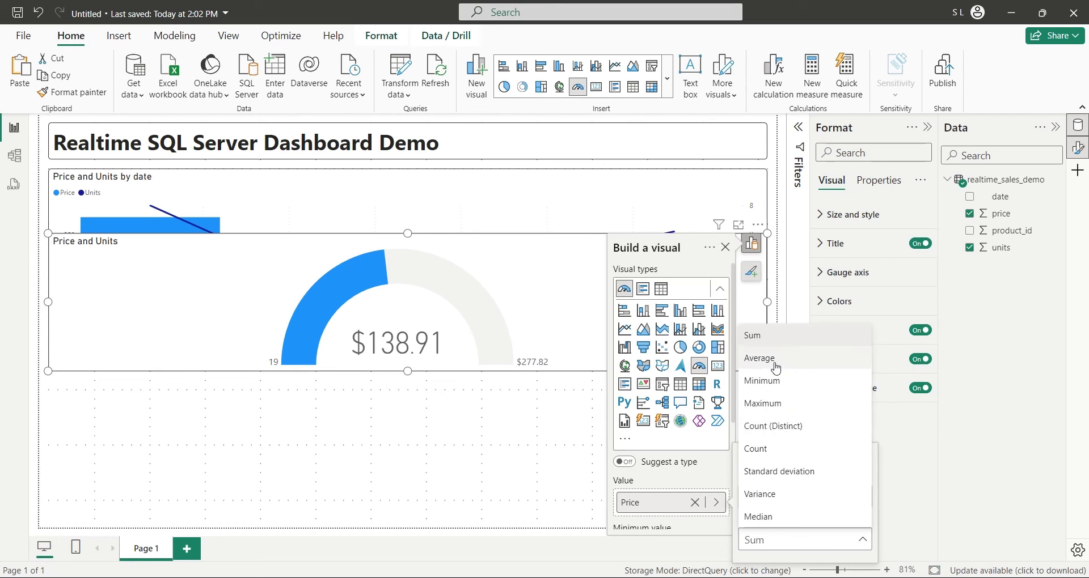
click(759, 358)
Step: Replace Units with the minimum of price as the gauge minimum, named Min of Price
scroll(699, 475, down, 3)
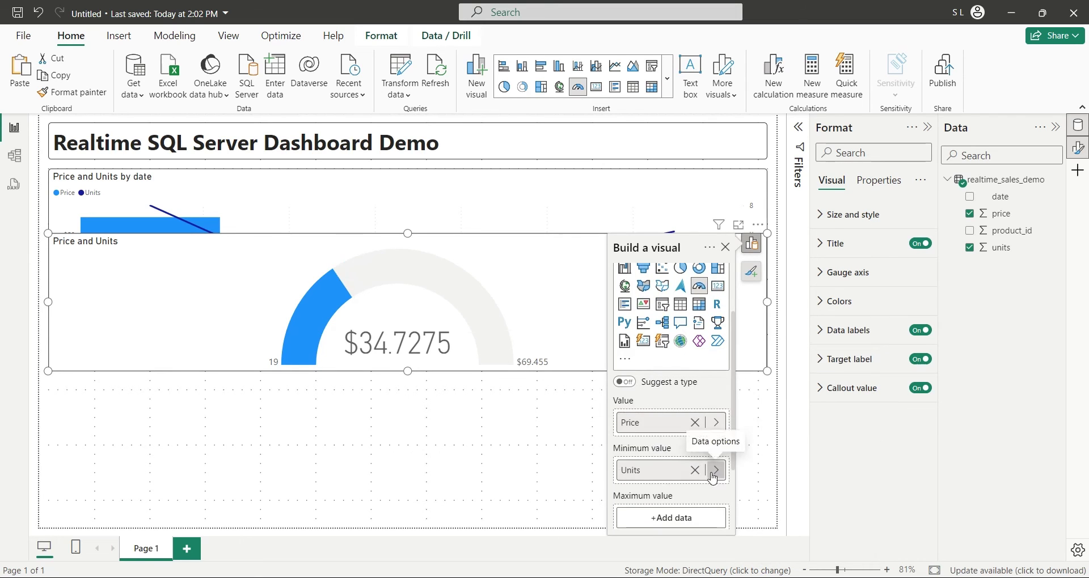
click(695, 470)
click(689, 471)
click(767, 284)
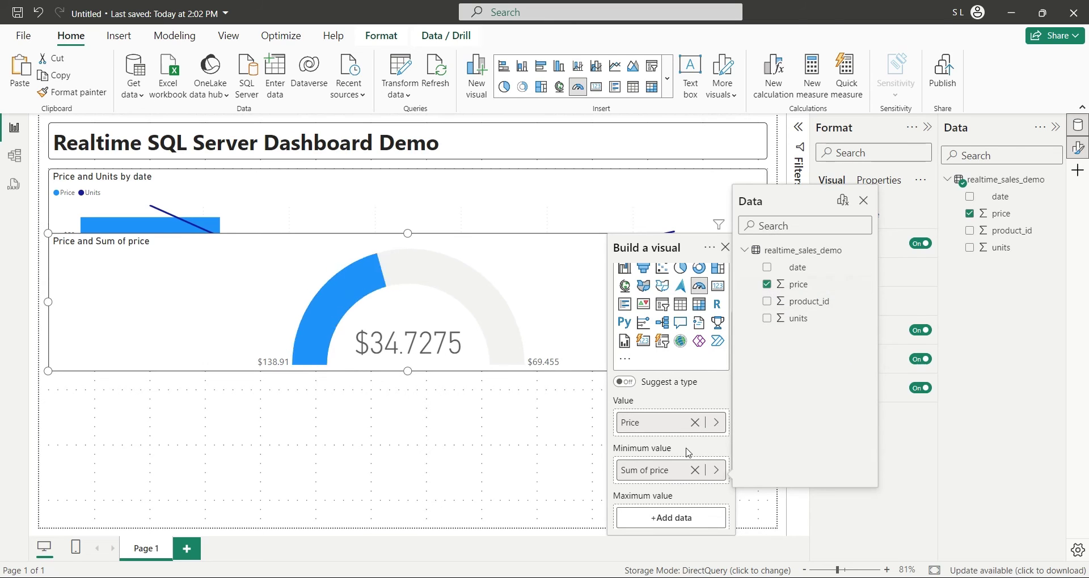
click(716, 470)
click(794, 508)
click(772, 349)
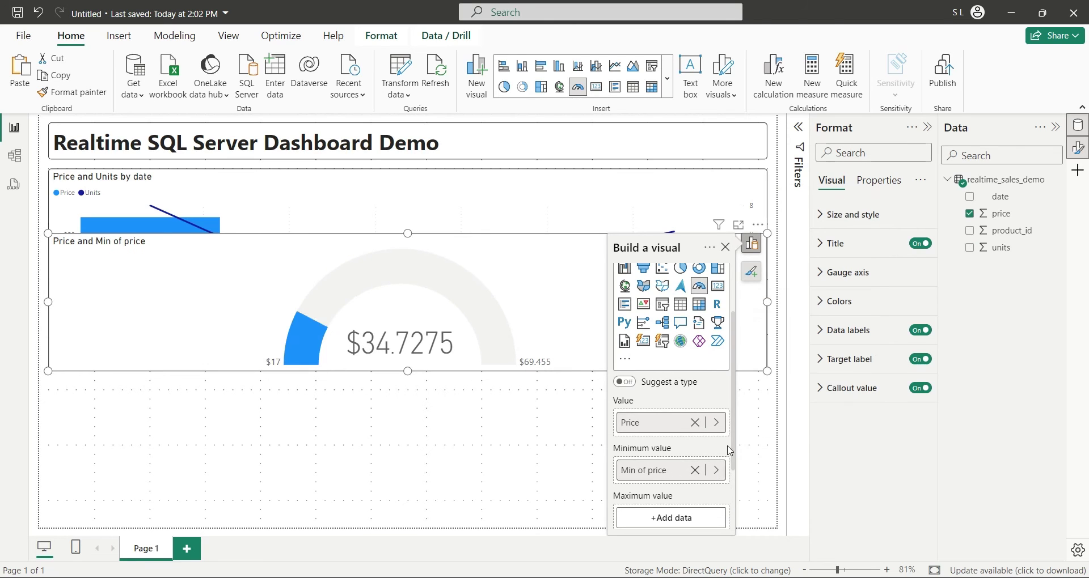
double_click(658, 471)
click(657, 487)
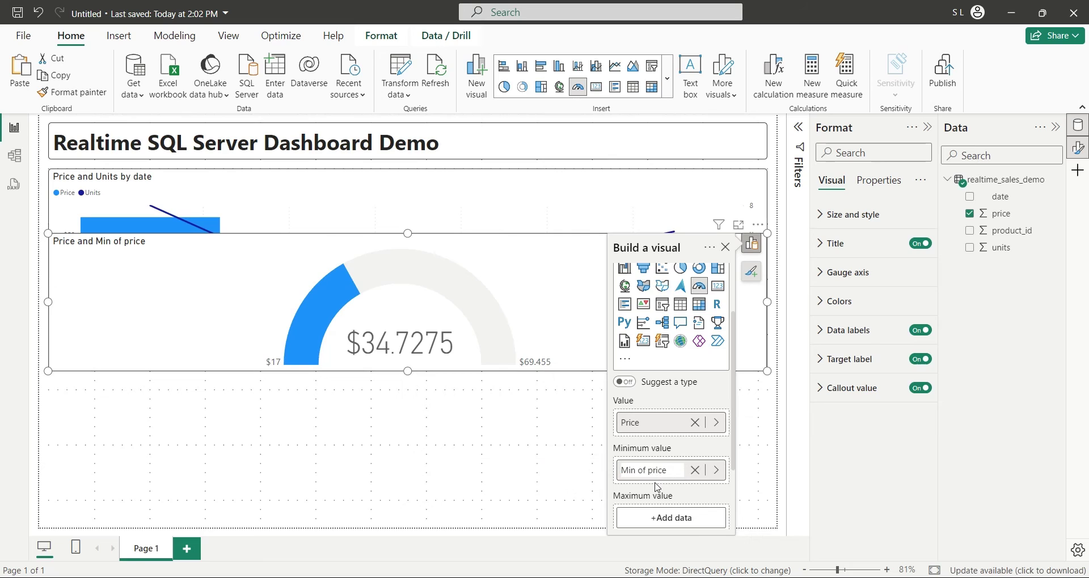
key(Return)
Step: Set the gauge maximum to Max of Price and move the gauge to the top right
click(682, 517)
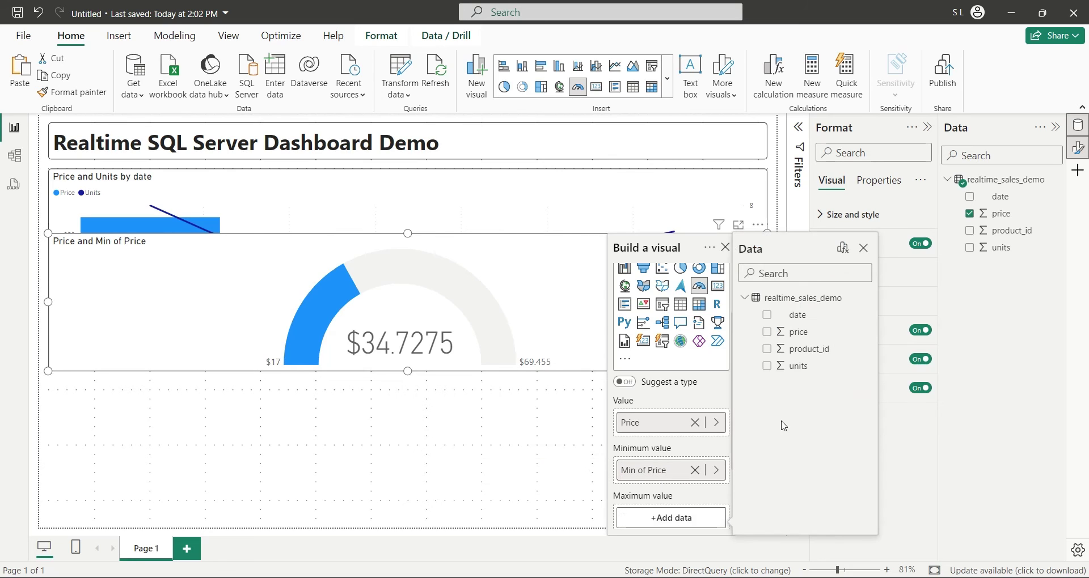
click(767, 332)
click(717, 518)
click(777, 513)
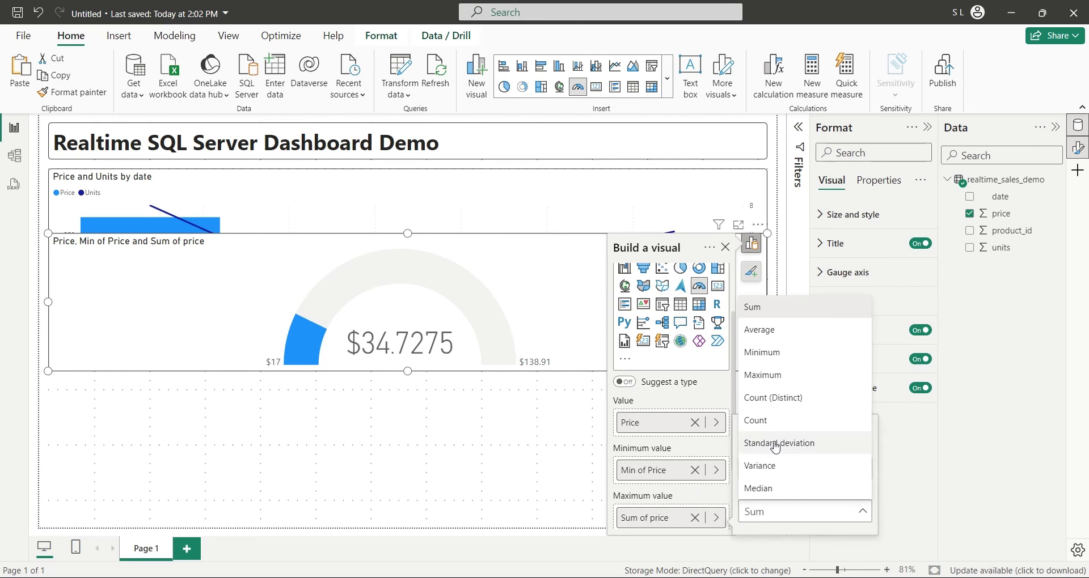
click(768, 380)
double_click(653, 518)
click(654, 519)
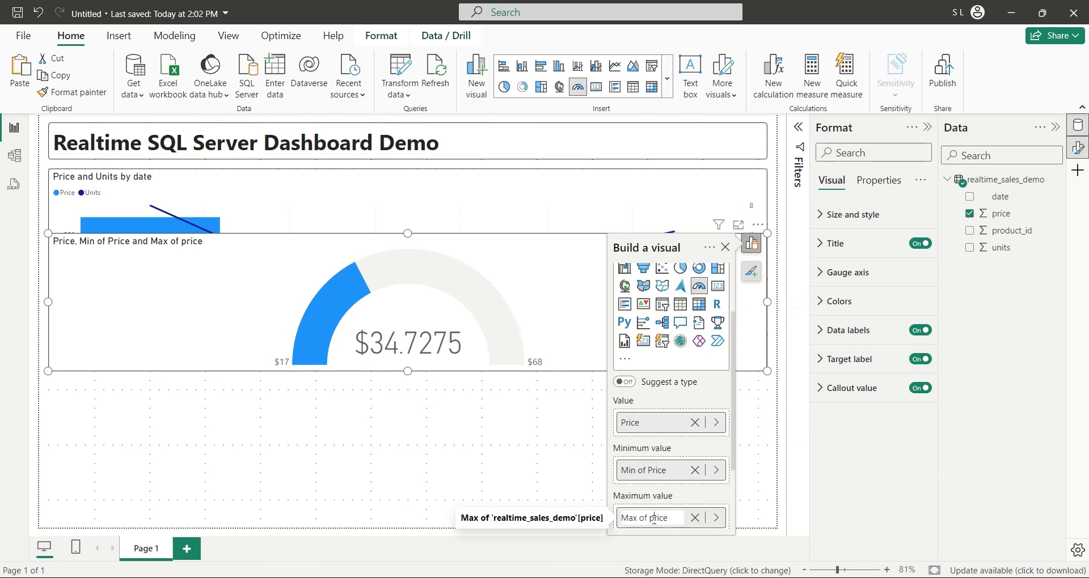
key(Return)
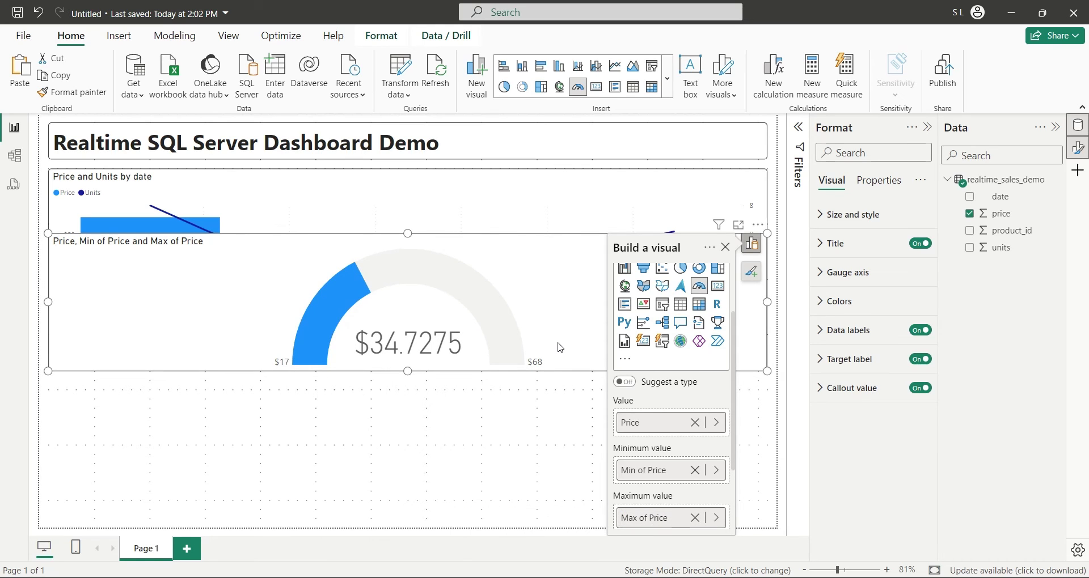
drag(559, 351, 560, 287)
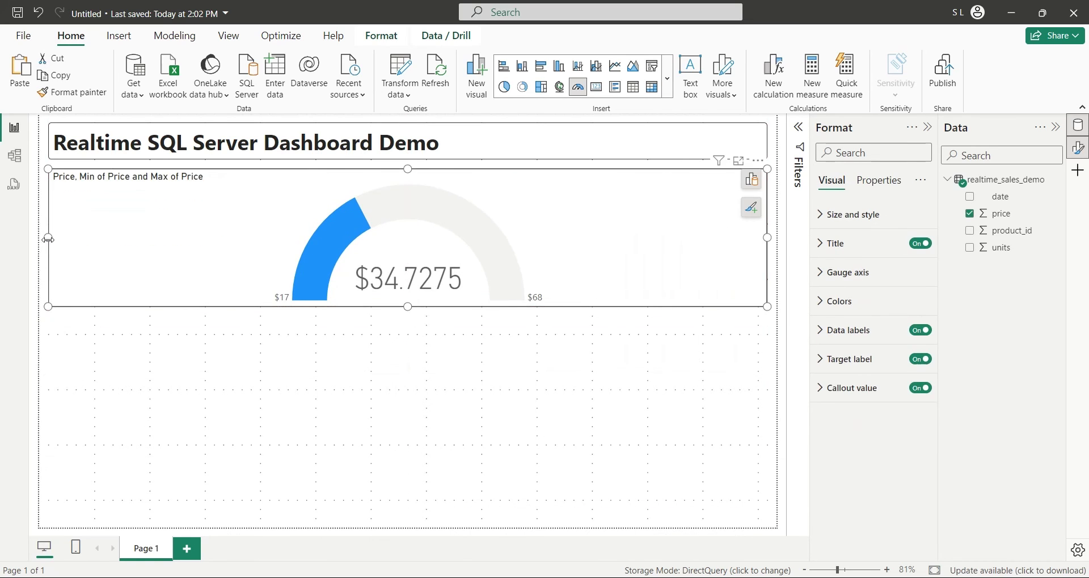
drag(48, 239, 491, 238)
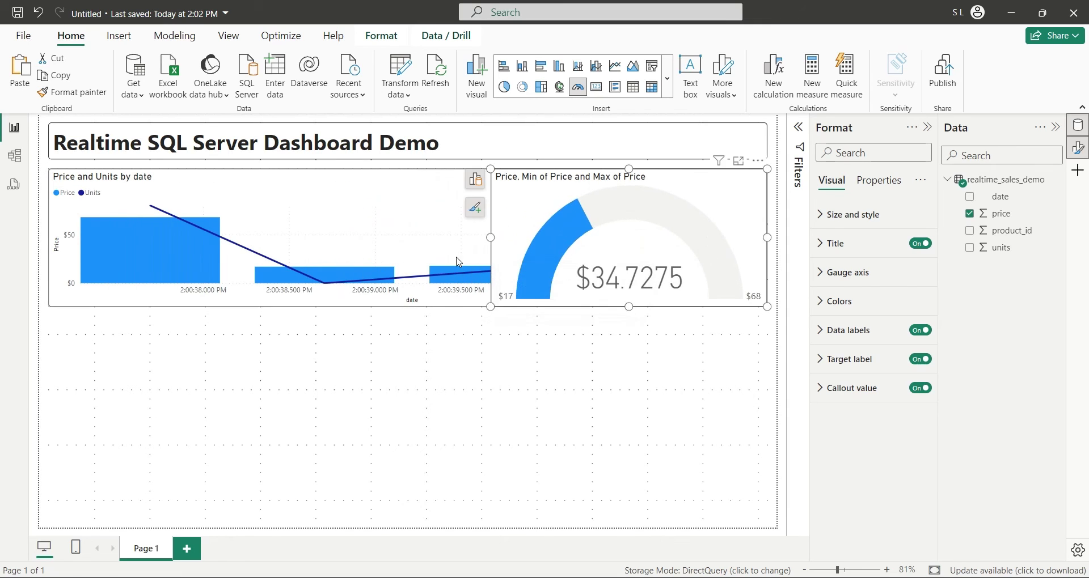
Step: Narrow the combo chart to the left half and place a taller copy below it
click(459, 240)
drag(768, 237, 481, 238)
click(526, 425)
click(416, 202)
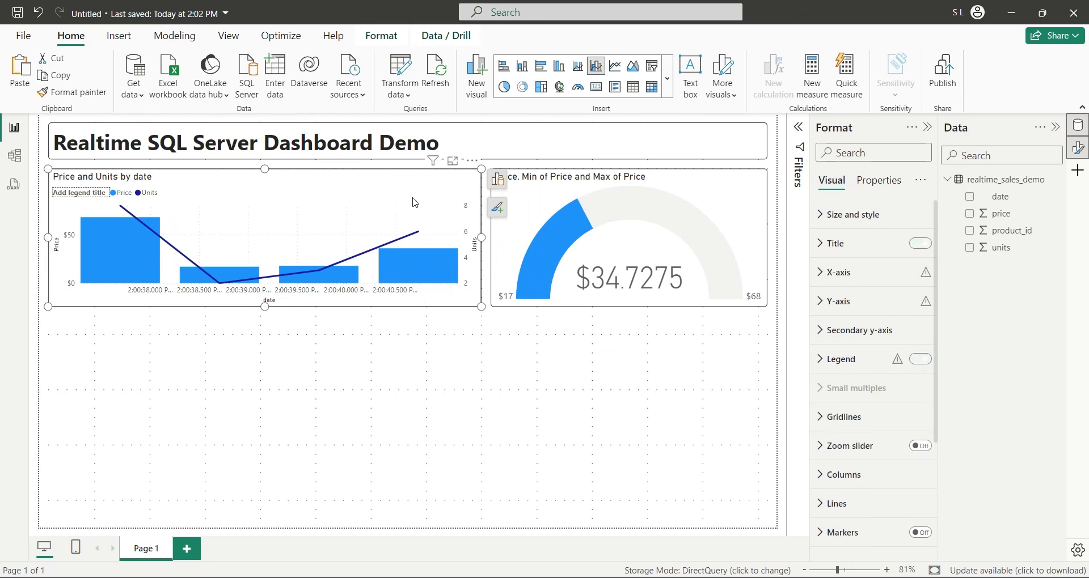
key(ctrl+c)
key(ctrl+v)
drag(415, 203, 400, 339)
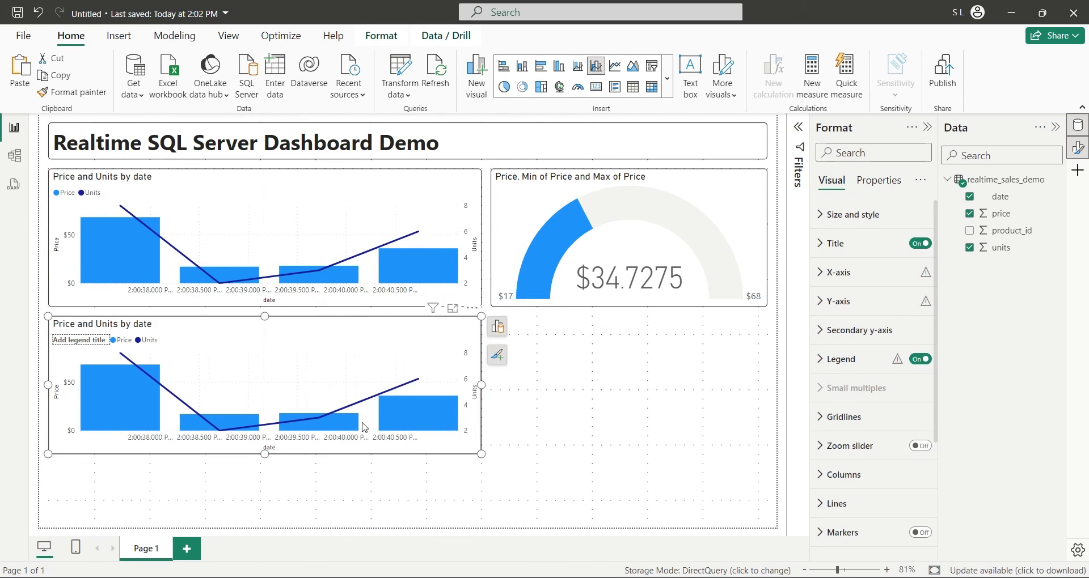
drag(264, 454, 270, 521)
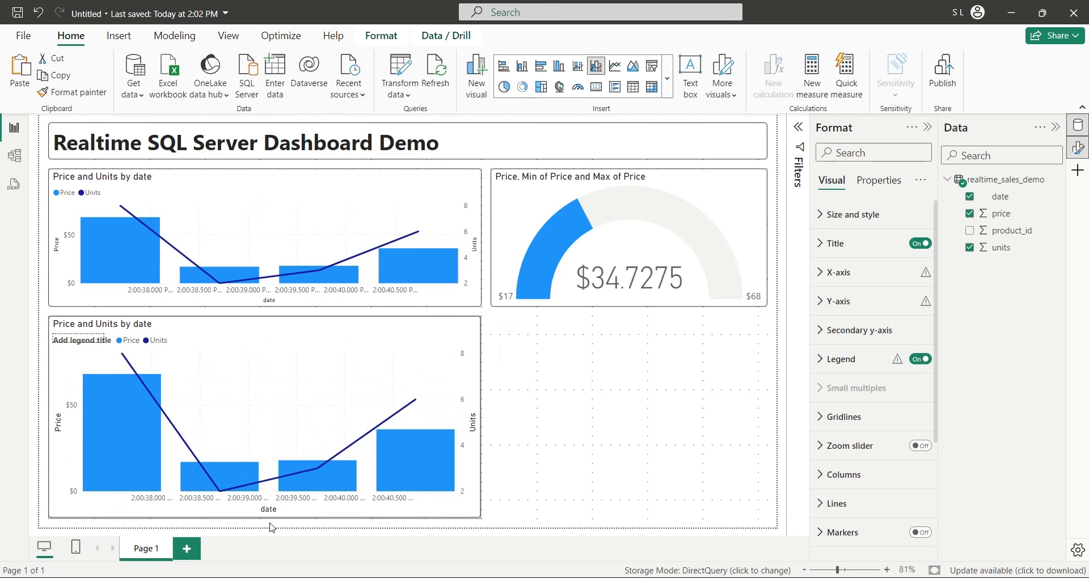
Step: Convert the copy to a pie chart, removing date from Legend and Units from Values
click(503, 88)
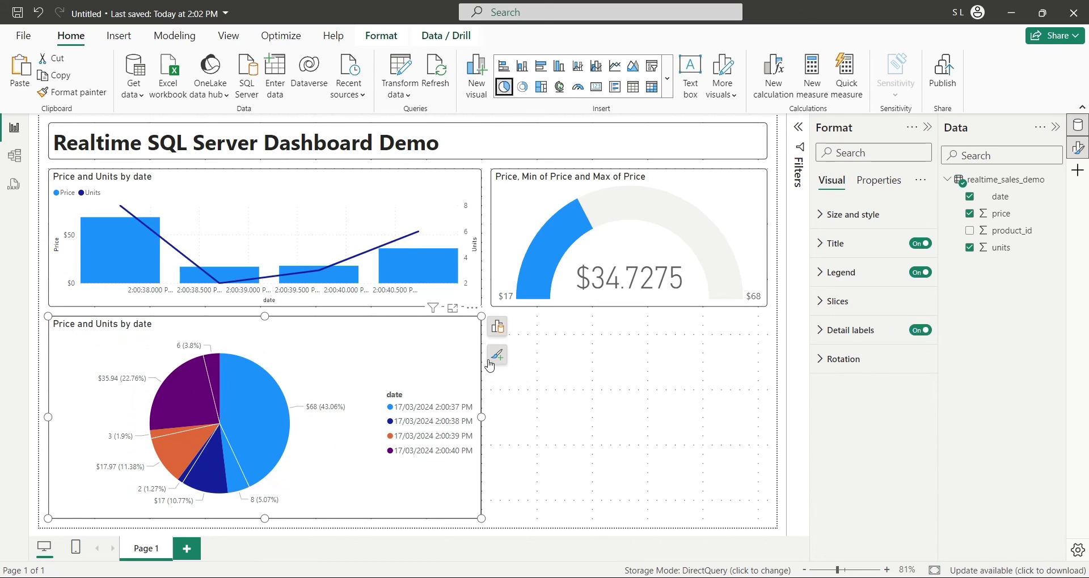
click(497, 327)
scroll(588, 423, down, 3)
scroll(587, 423, down, 3)
click(600, 393)
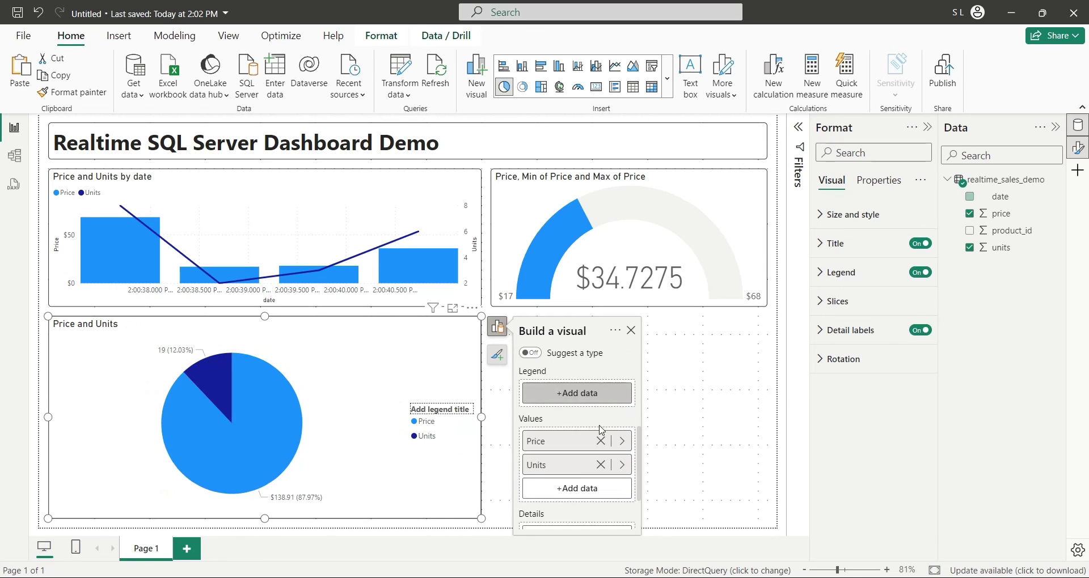
click(601, 465)
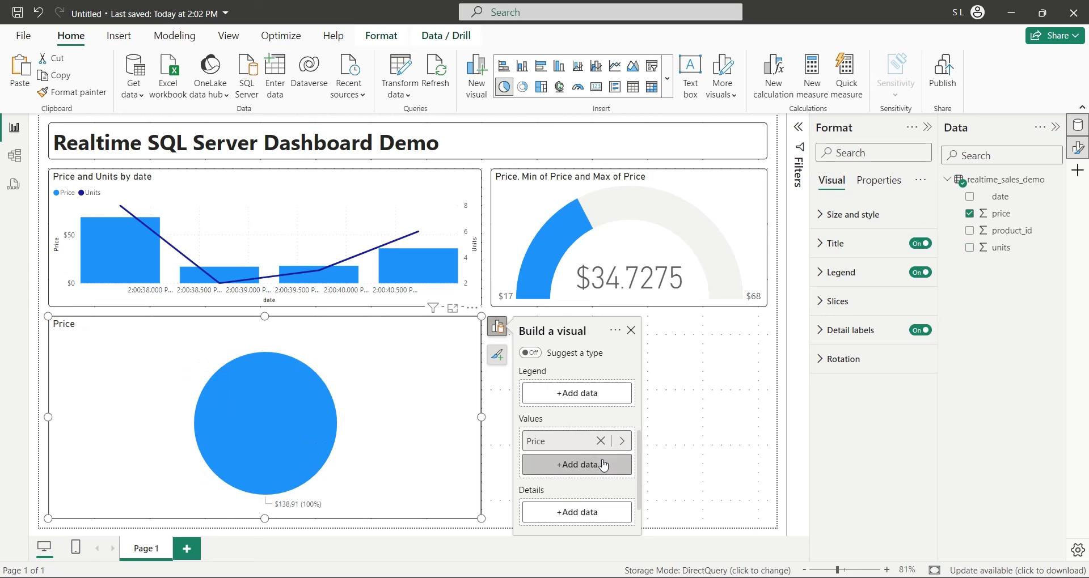
Step: Use product_id as the pie legend, renamed Product id, and narrow the pie leftward
click(606, 396)
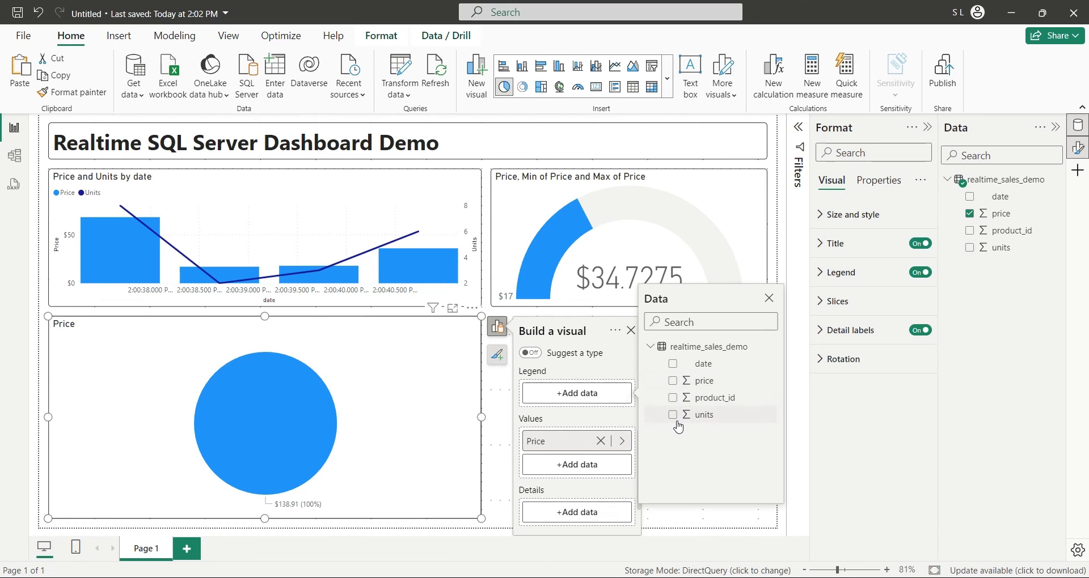
click(672, 399)
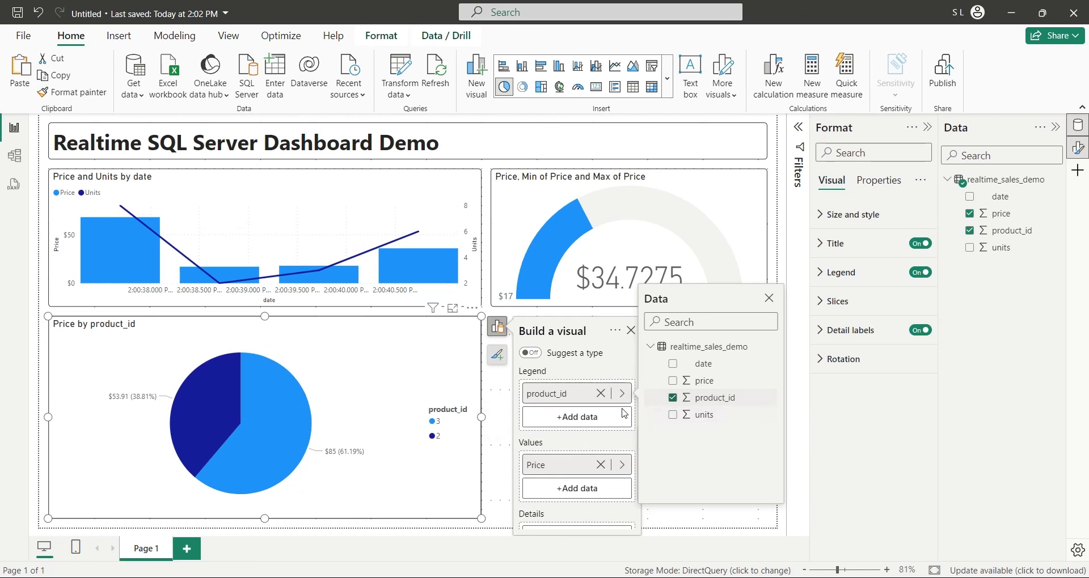
double_click(541, 400)
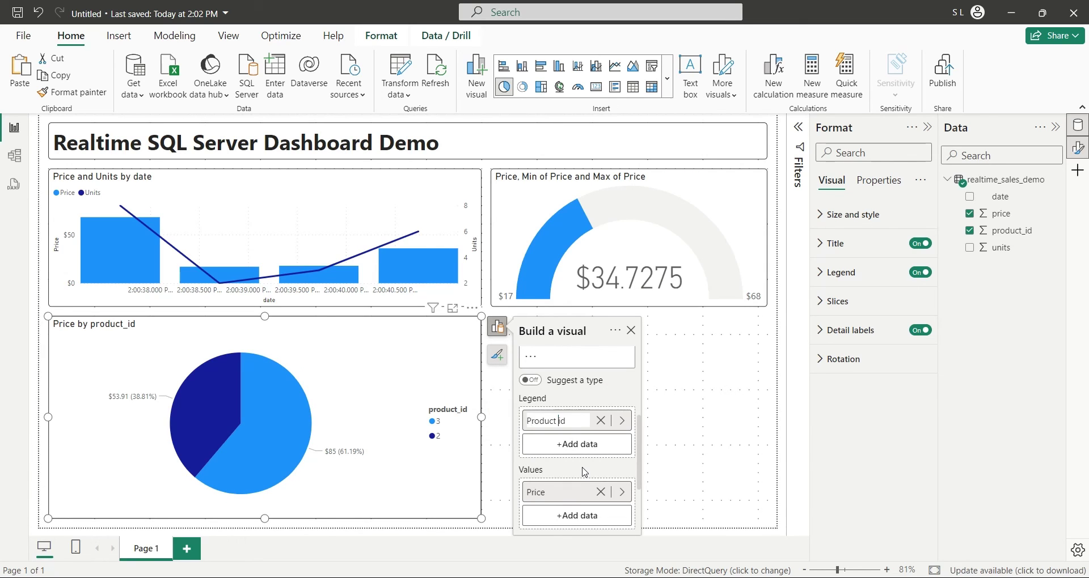
key(Return)
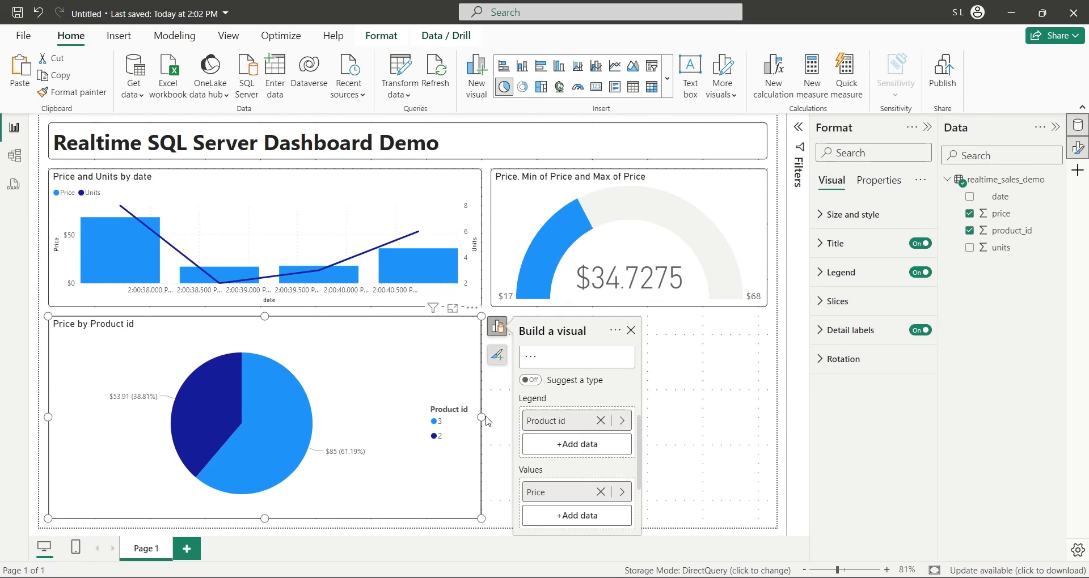
drag(481, 417, 326, 427)
click(515, 423)
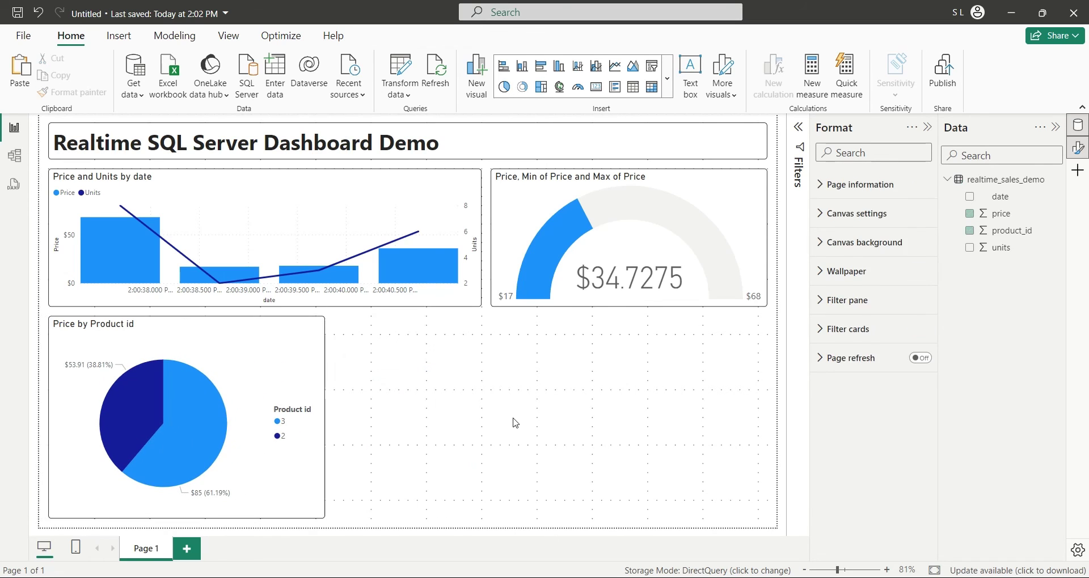
Step: Paste a copy of the Price by Product id pie beside the original
click(290, 486)
key(ctrl+c)
key(ctrl+v)
drag(318, 394, 555, 407)
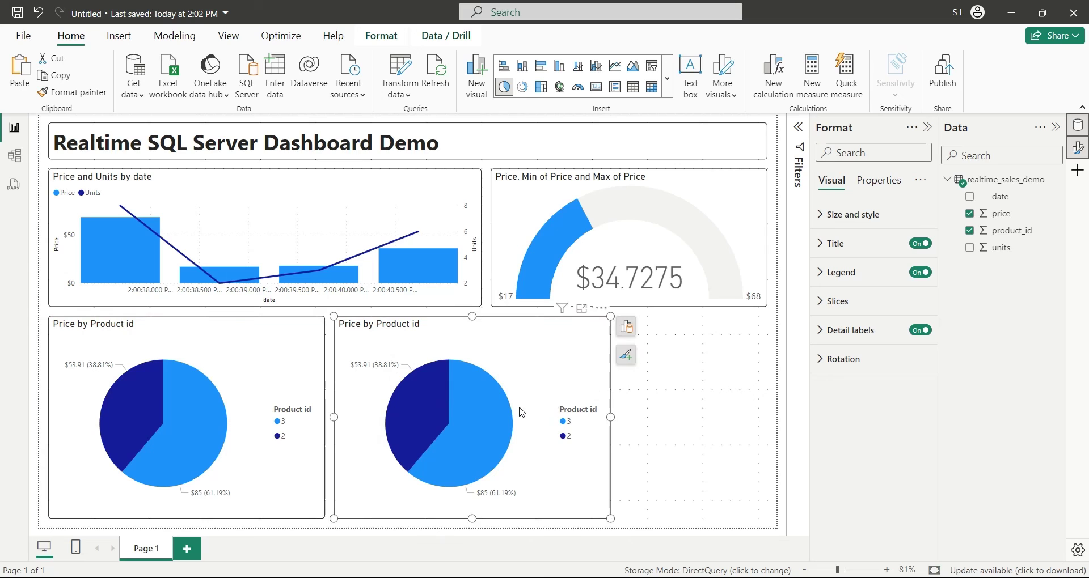
Step: Replace Price with units in the copy's Values and rename the field to Units
click(626, 327)
scroll(713, 467, down, 5)
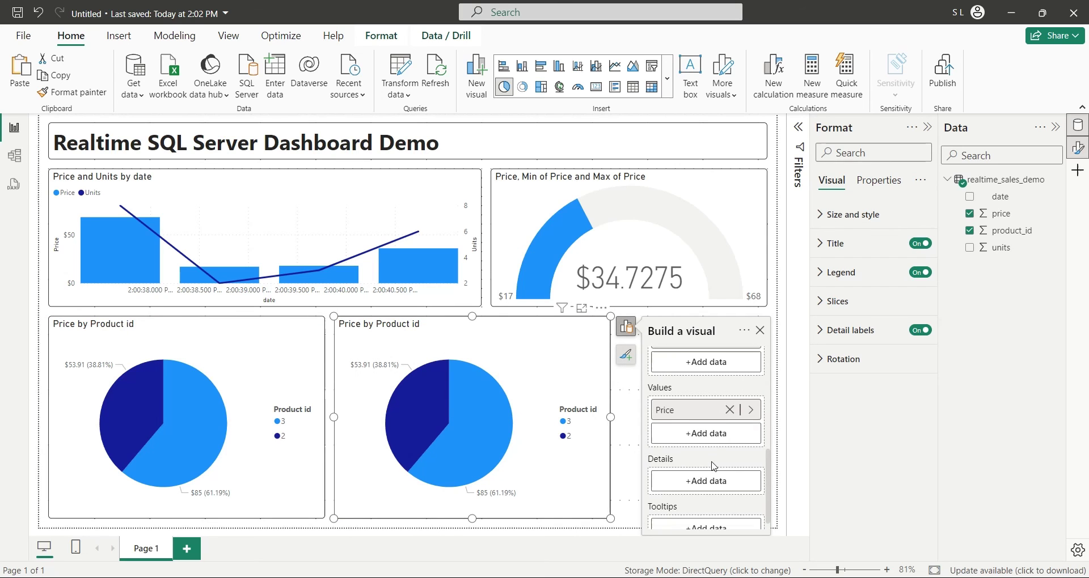
click(730, 409)
click(738, 419)
click(803, 445)
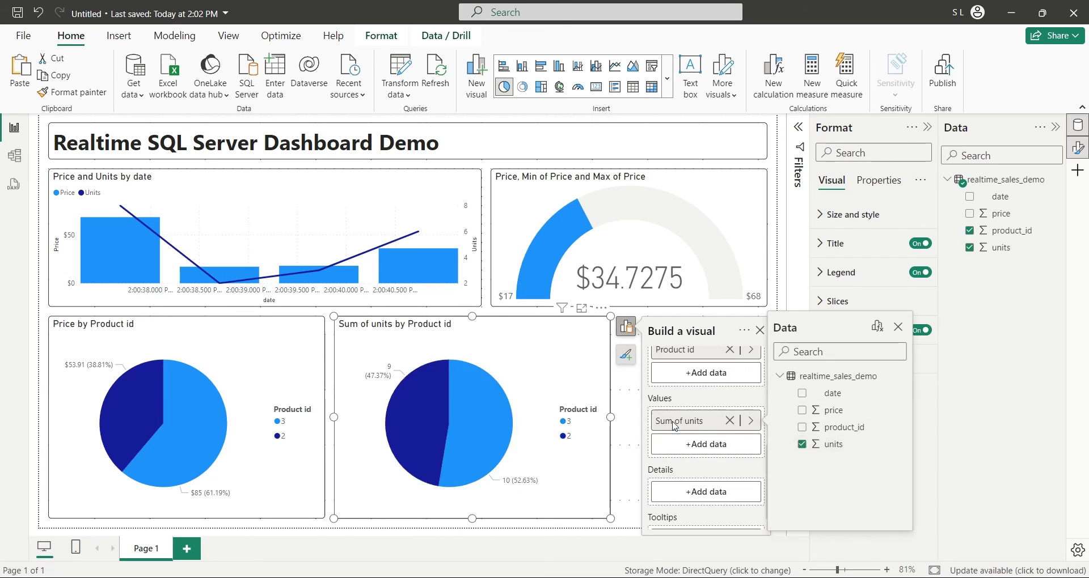
double_click(690, 420)
text(U)
key(Return)
click(631, 457)
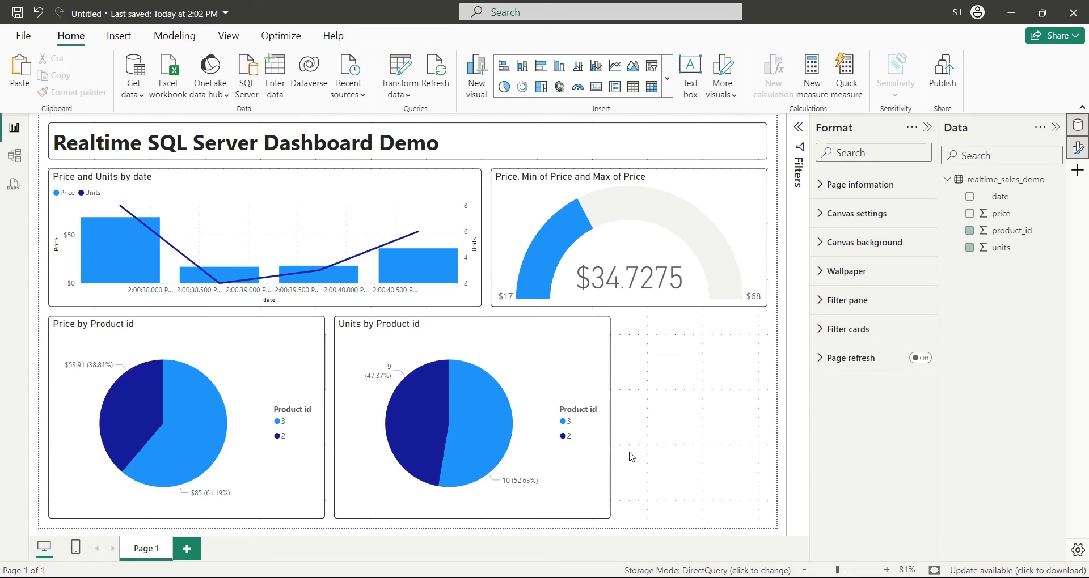
Step: Place a resized copy of the Price pie in the right column as a Price card ($138.91)
click(259, 344)
drag(259, 344, 656, 343)
drag(629, 522, 626, 415)
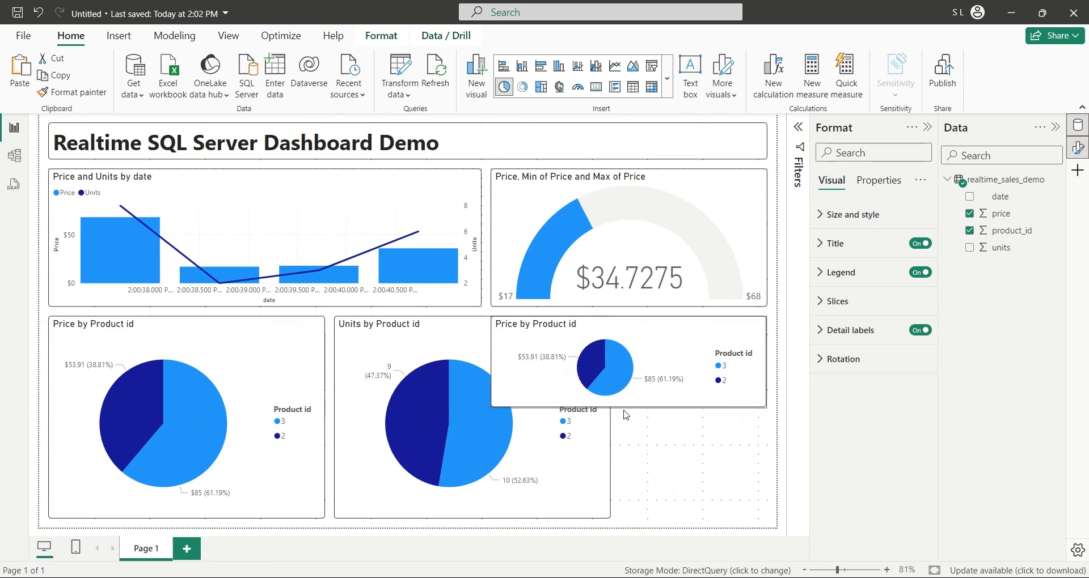
drag(491, 363, 621, 364)
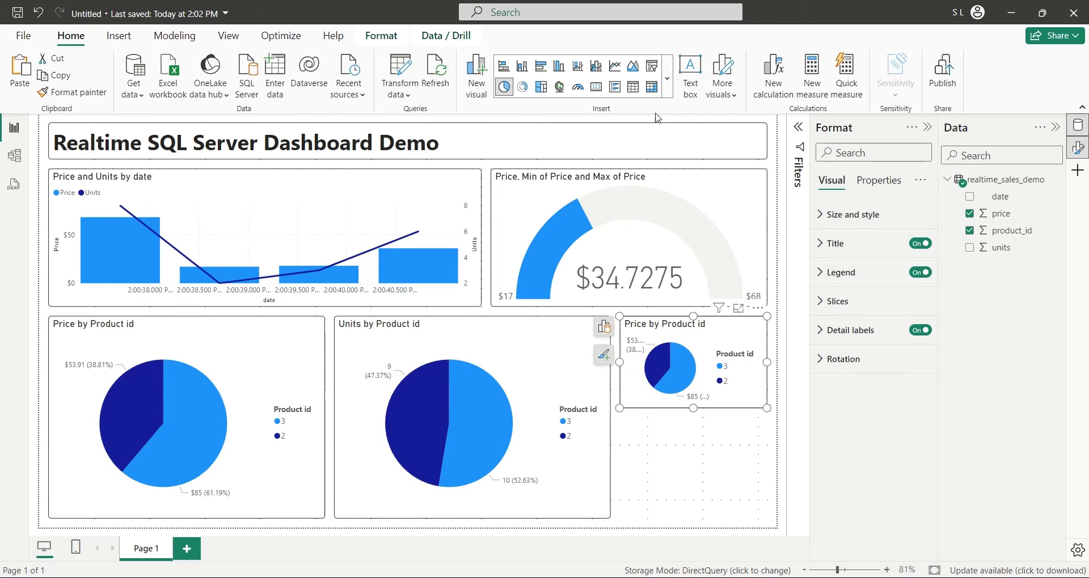
click(666, 79)
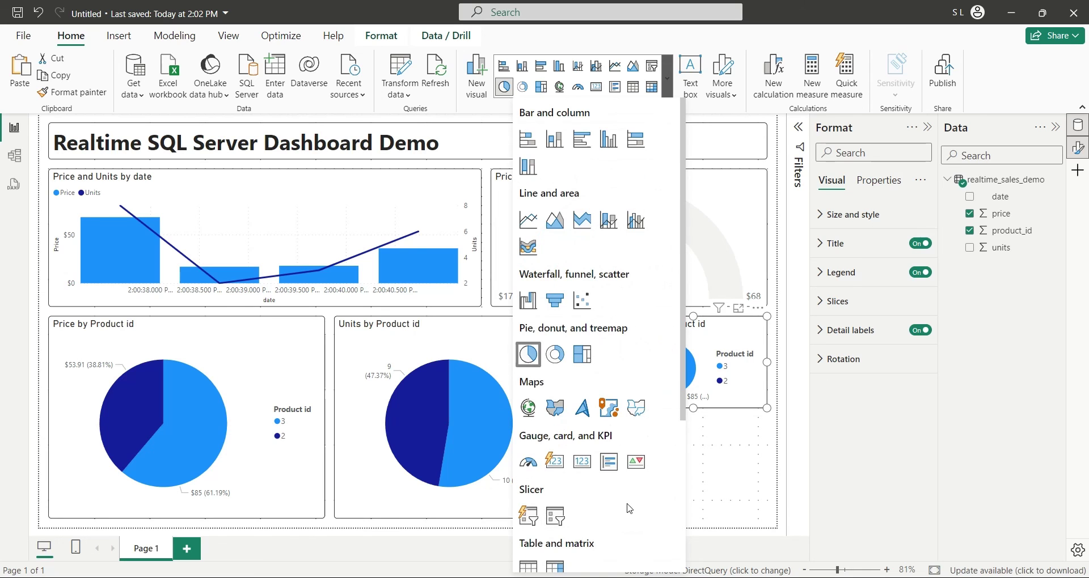
scroll(627, 504, down, 4)
scroll(627, 505, up, 4)
click(555, 462)
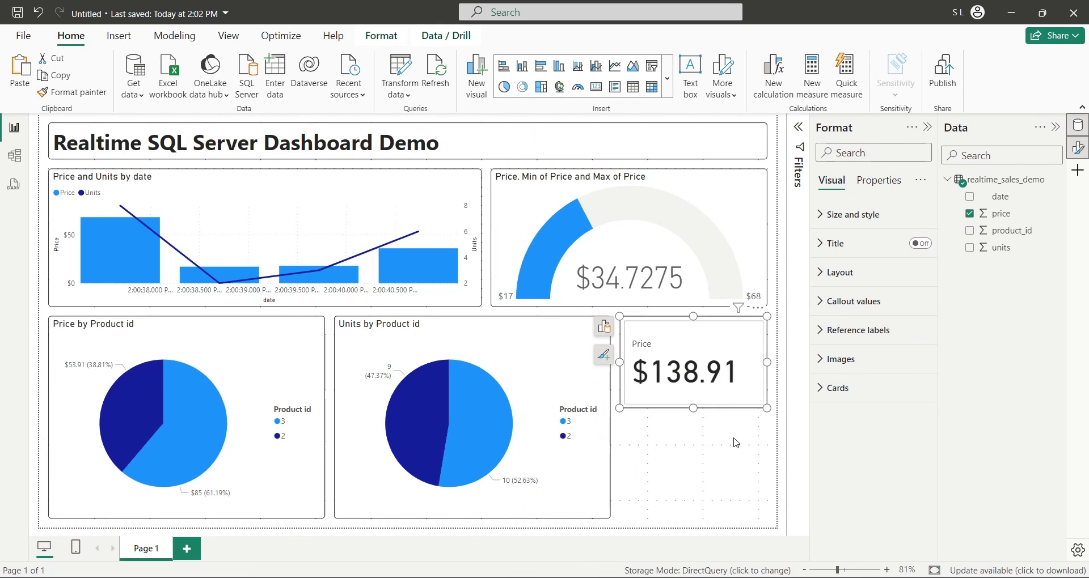
Step: Copy the Units pie below the Price card and make it a Units card showing 19
click(604, 442)
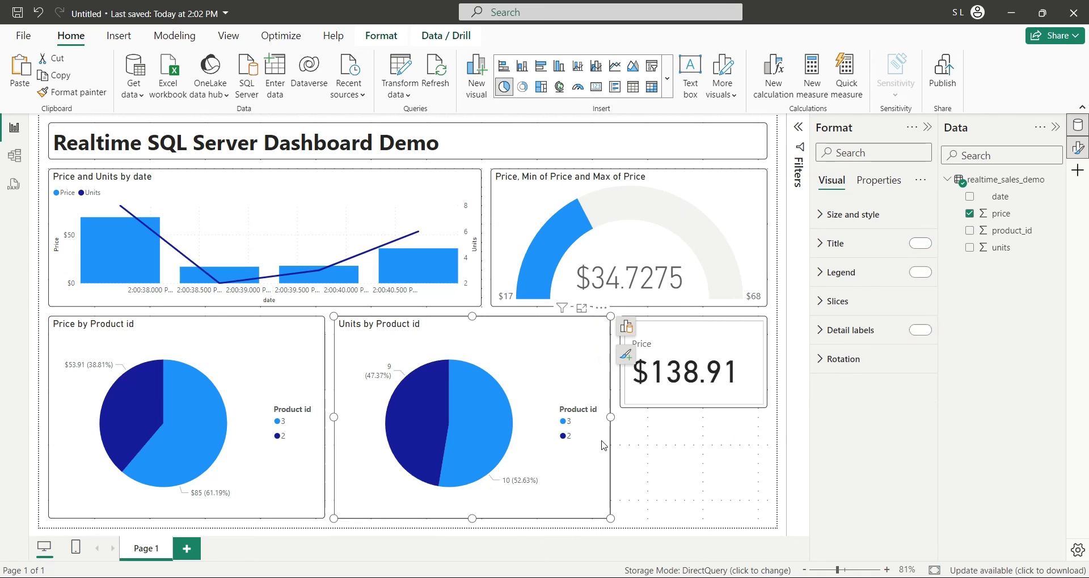
drag(586, 388, 737, 382)
drag(491, 417, 620, 417)
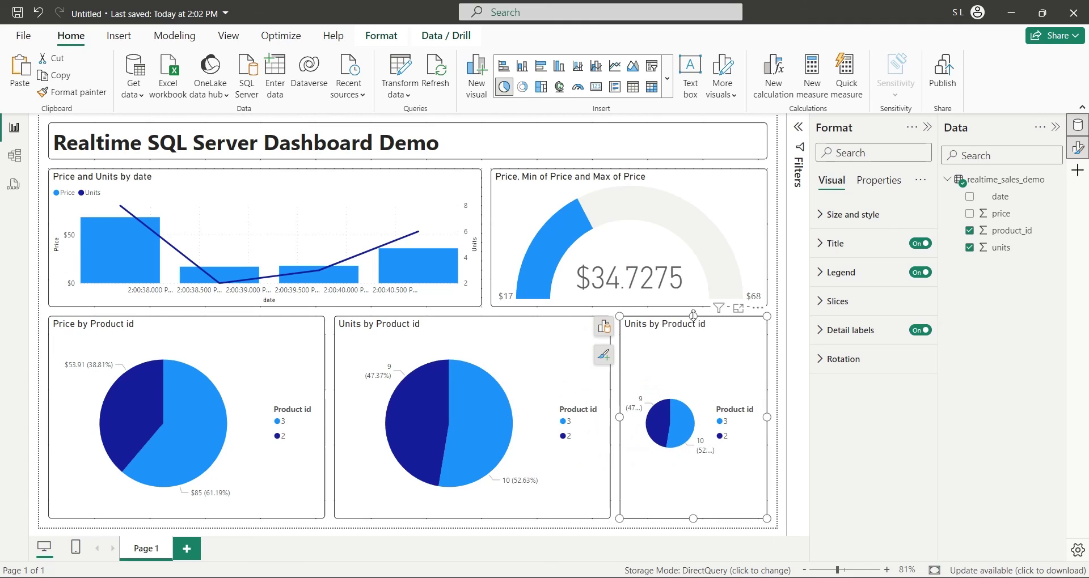
drag(693, 316, 693, 418)
click(667, 95)
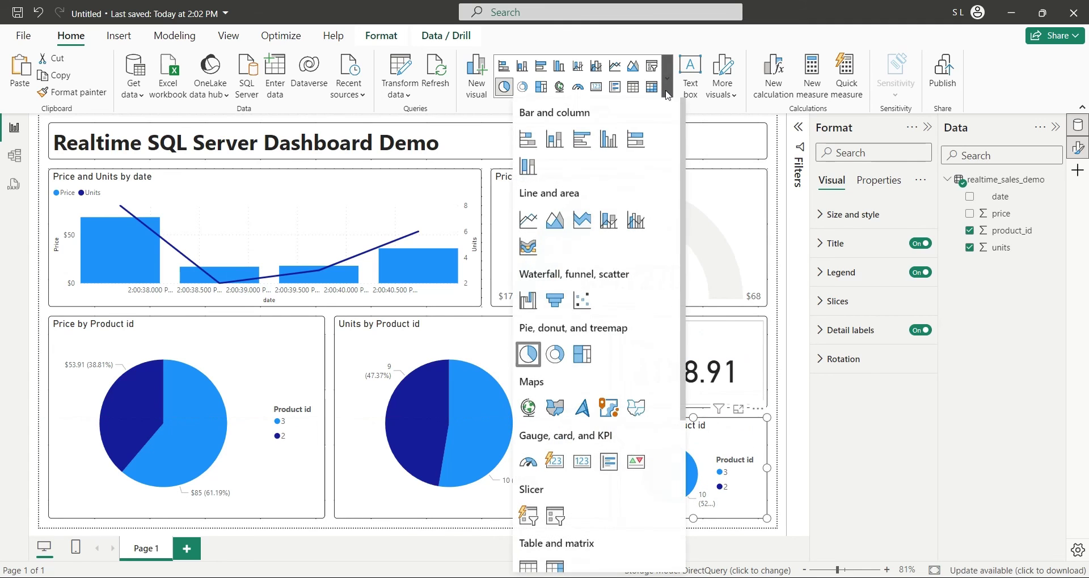
click(554, 461)
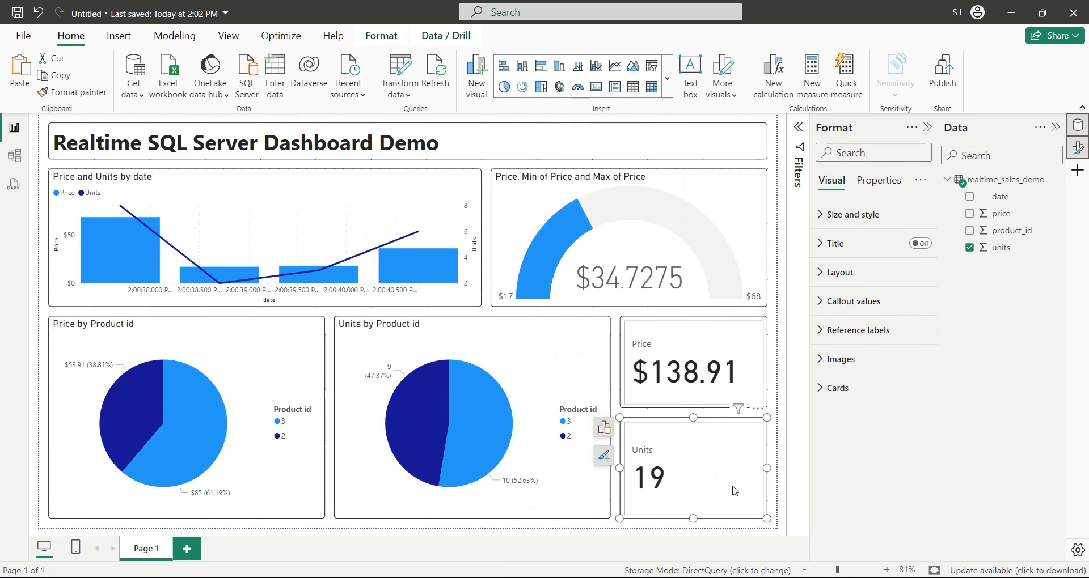
click(775, 489)
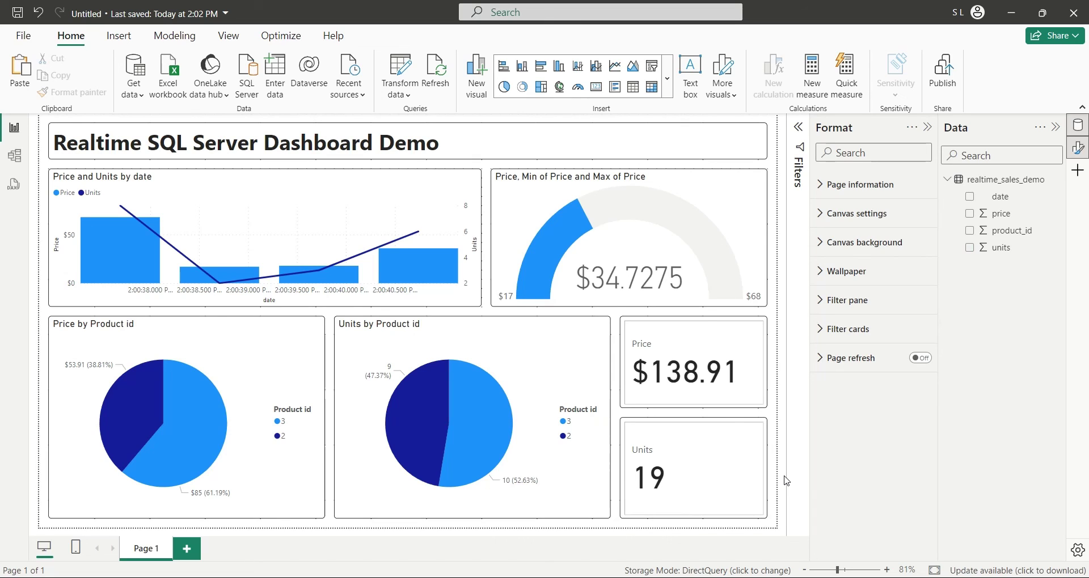
Step: Hide the Format pane and execute the sales-inserting script in SQL Server Management Studio
click(928, 128)
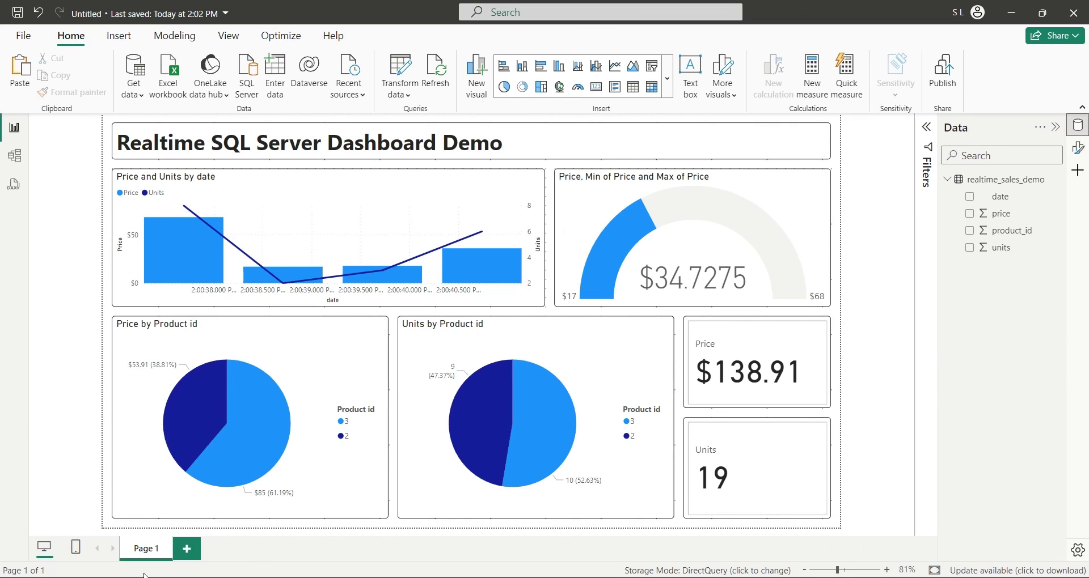
key(alt+Tab)
click(194, 63)
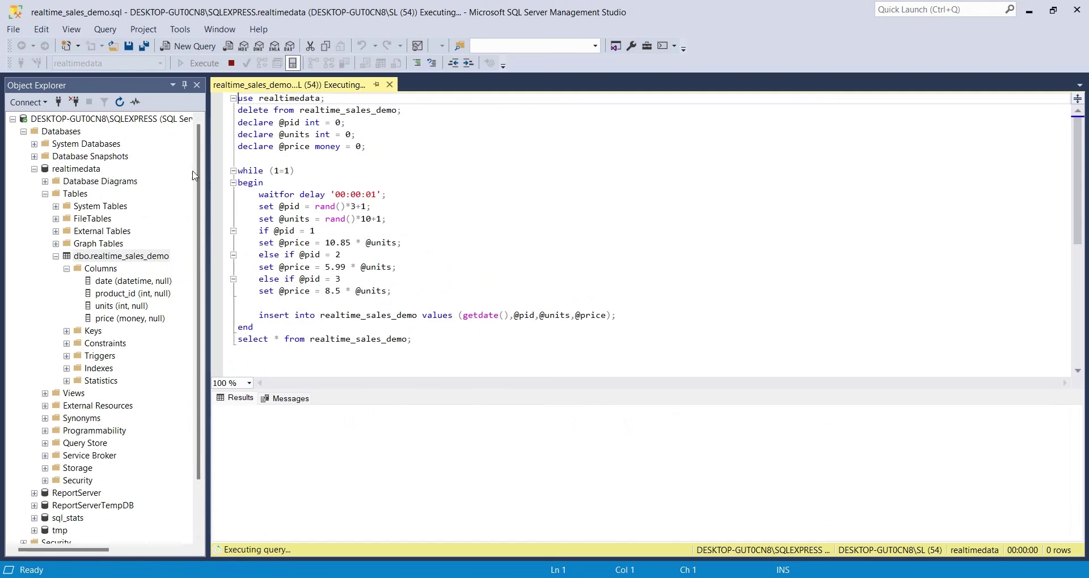
Step: Back in Power BI, let the visuals refresh with new sales, then select the combo chart
key(alt+Tab)
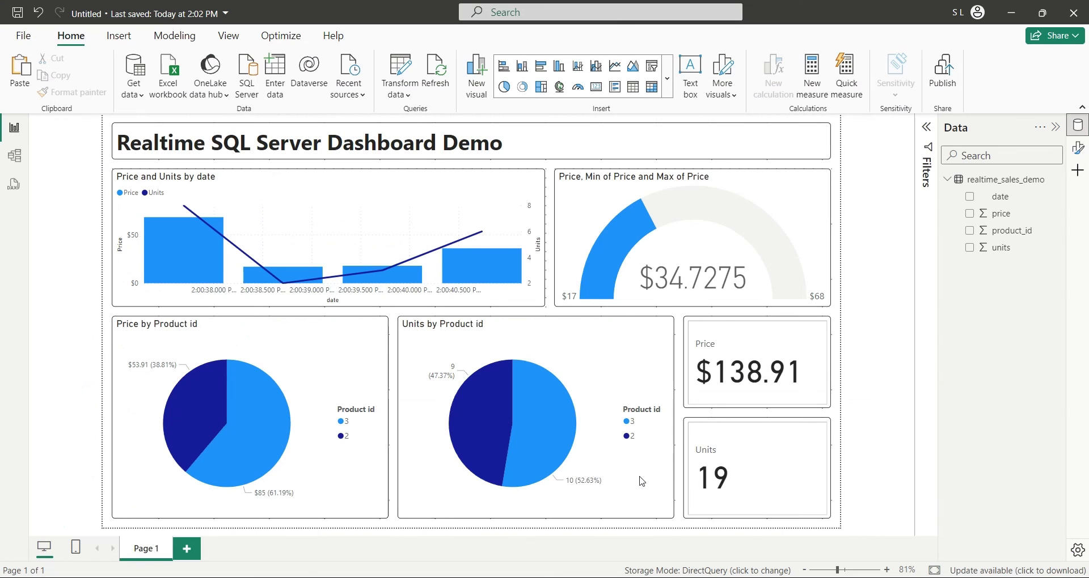
click(815, 338)
click(896, 354)
click(1077, 147)
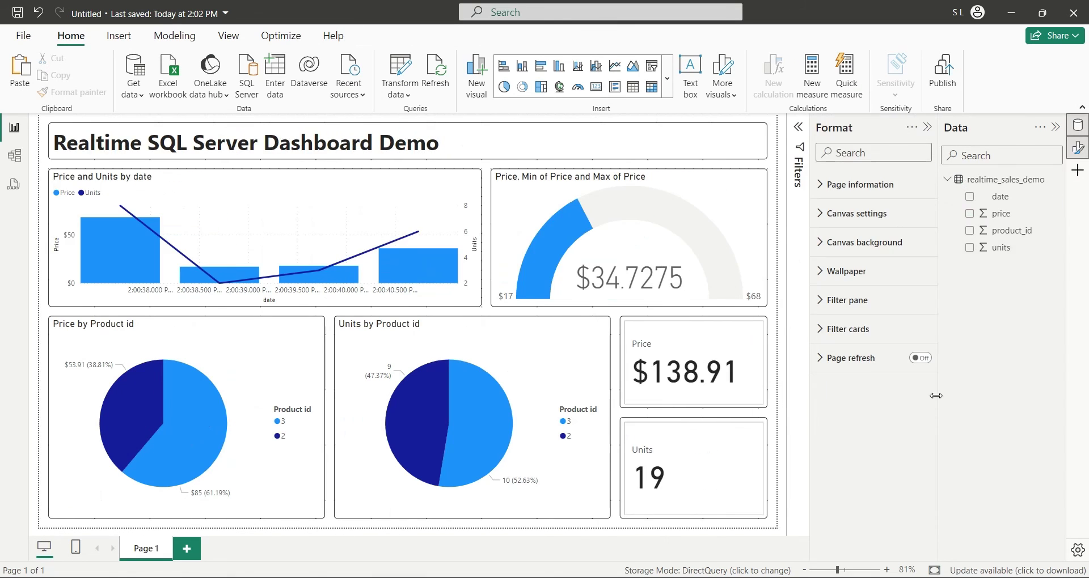
click(928, 127)
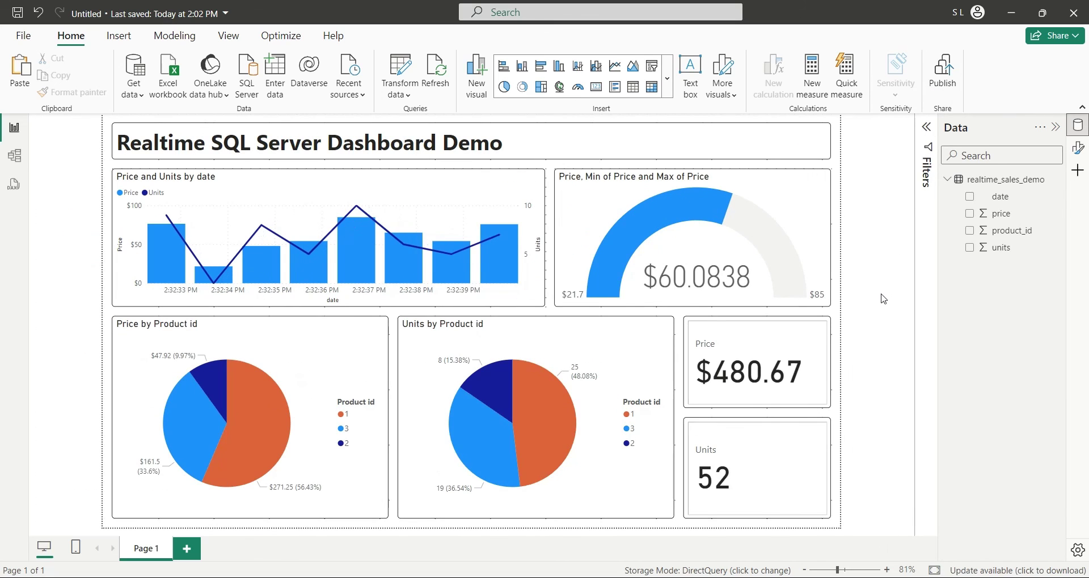
click(533, 305)
Step: Turn on Zoom slider and Markers for the Price and Units by date chart
click(560, 179)
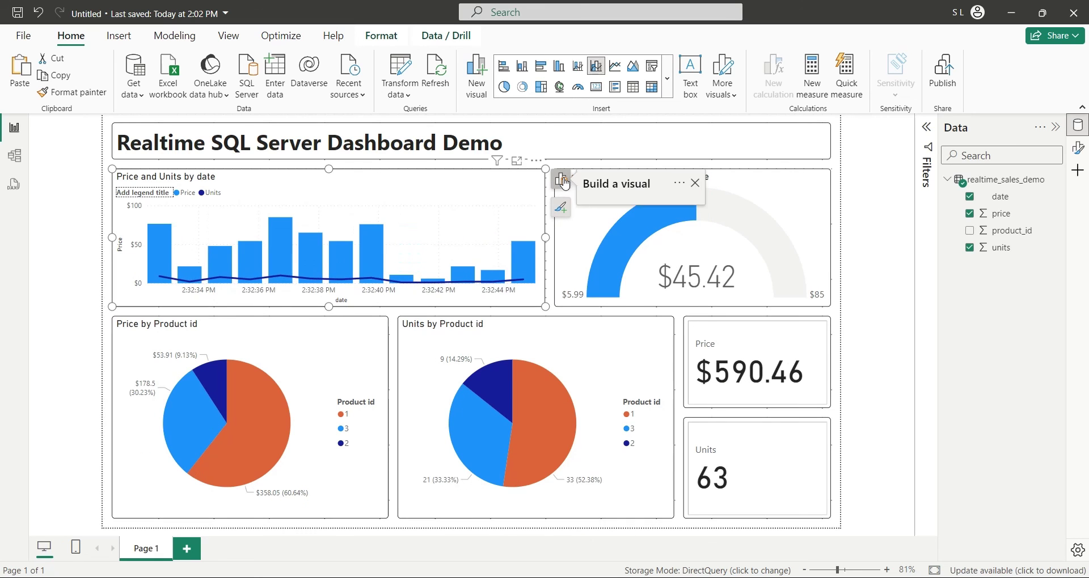
click(561, 209)
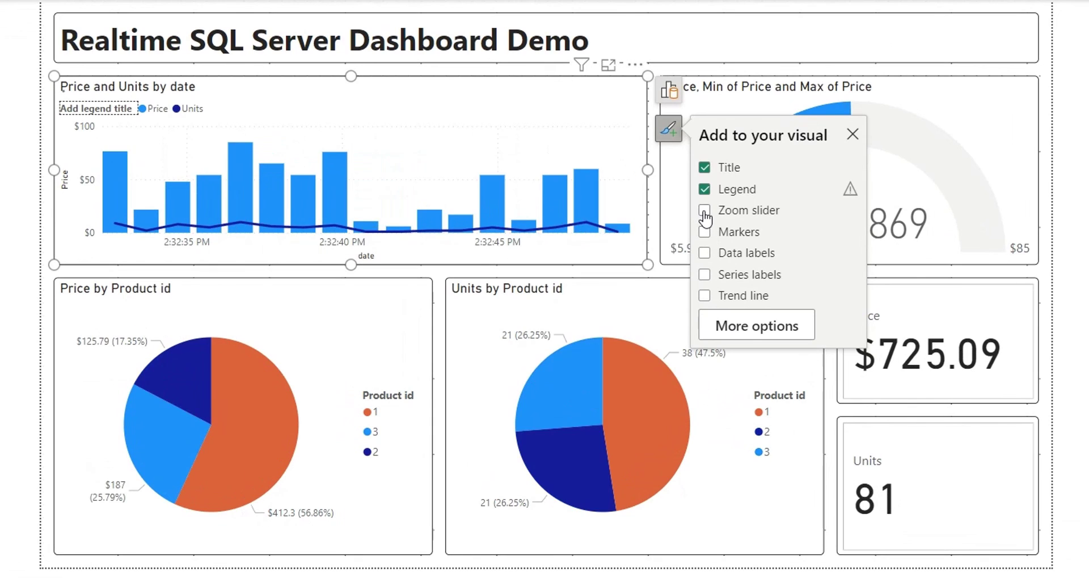
click(704, 211)
click(705, 231)
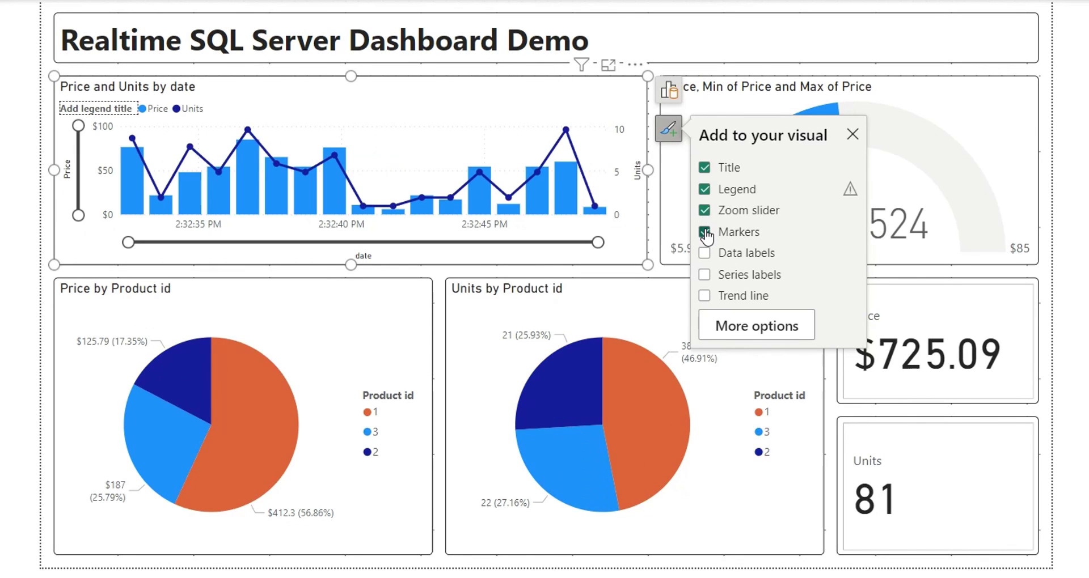
click(1076, 329)
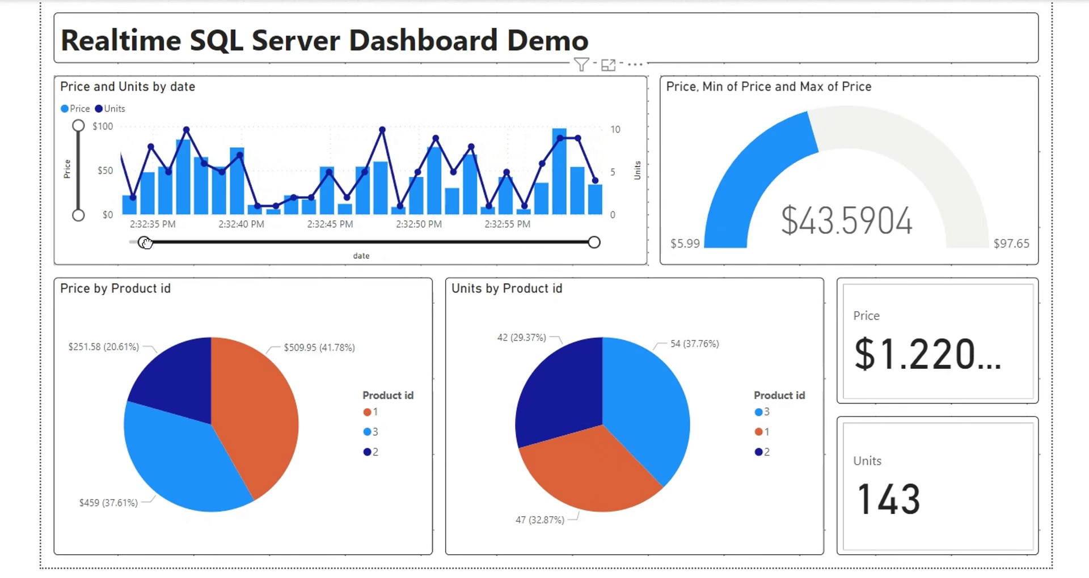
Step: Drag the date zoom slider's left handle right to show only the latest readings
drag(131, 242, 274, 243)
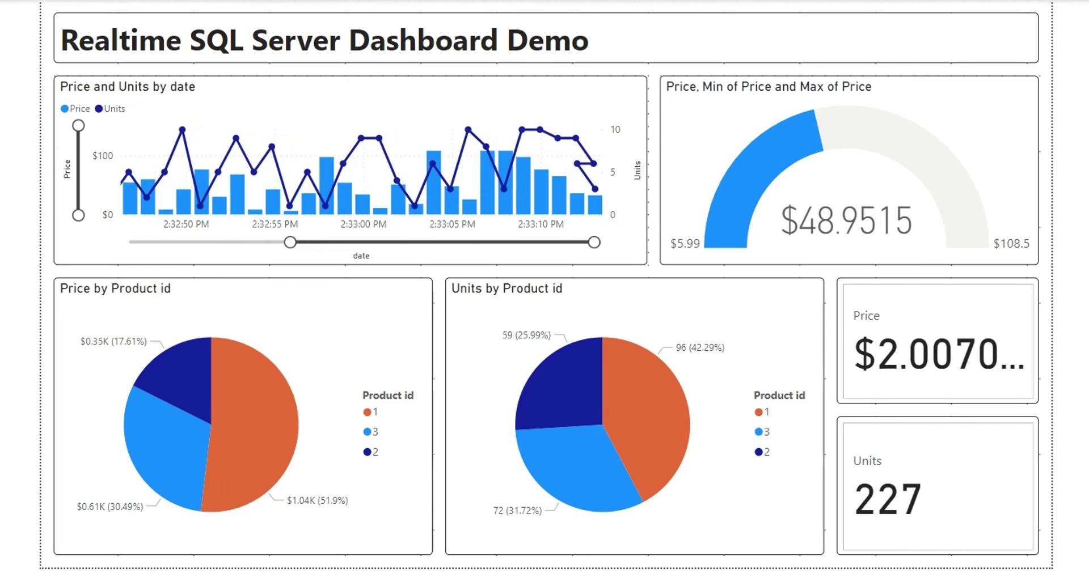